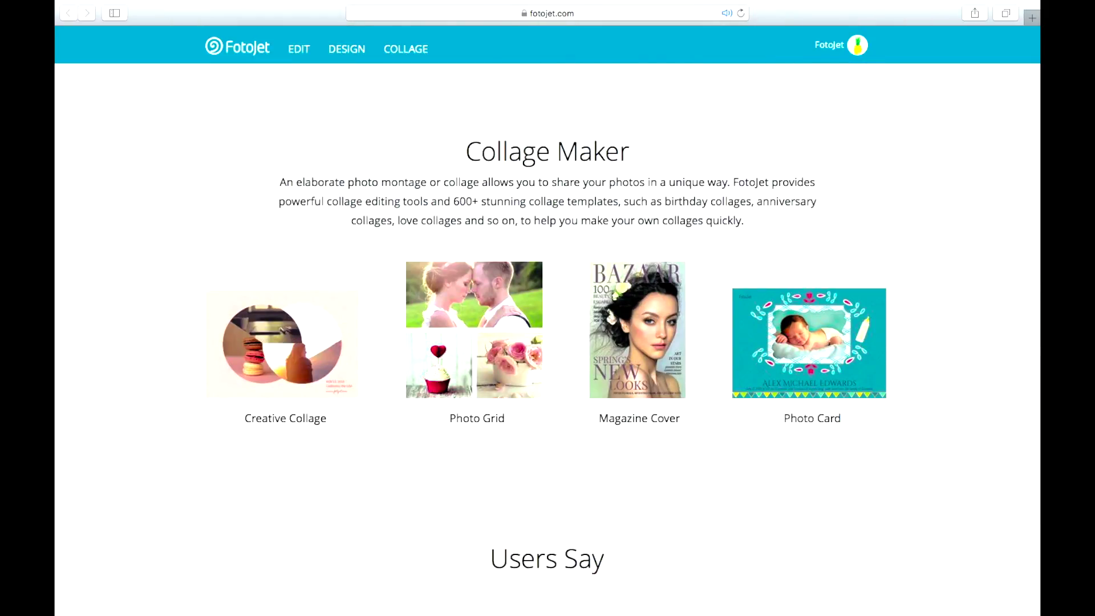
# - Look over the homepage's collage maker, user testimonial and media review sections
pyautogui.scroll(-1, 548, 339)
pyautogui.scroll(-8, 547, 340)
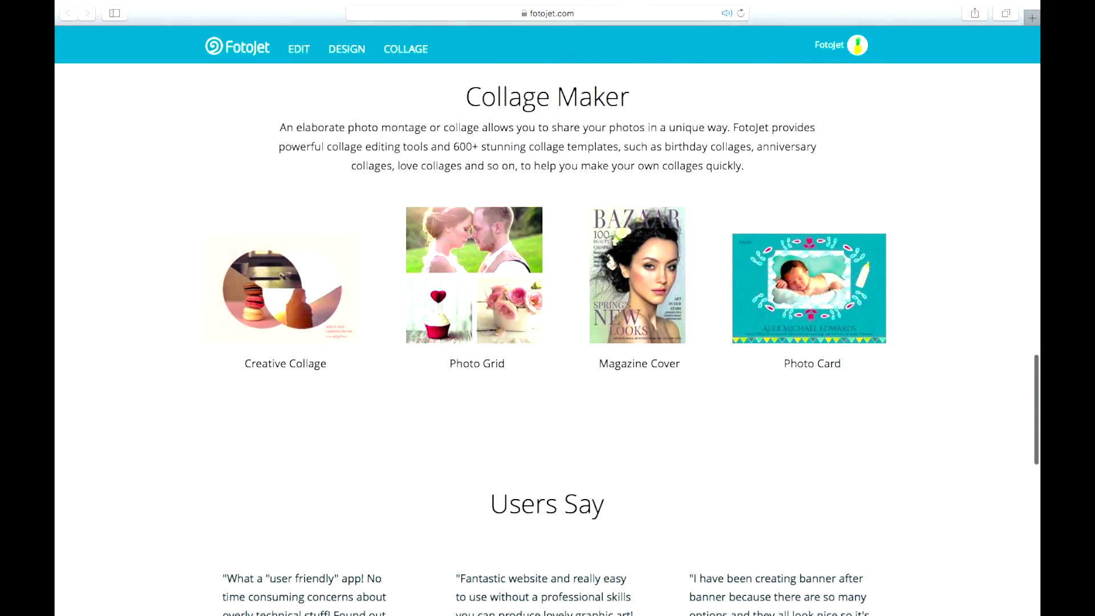
pyautogui.scroll(-1, 548, 339)
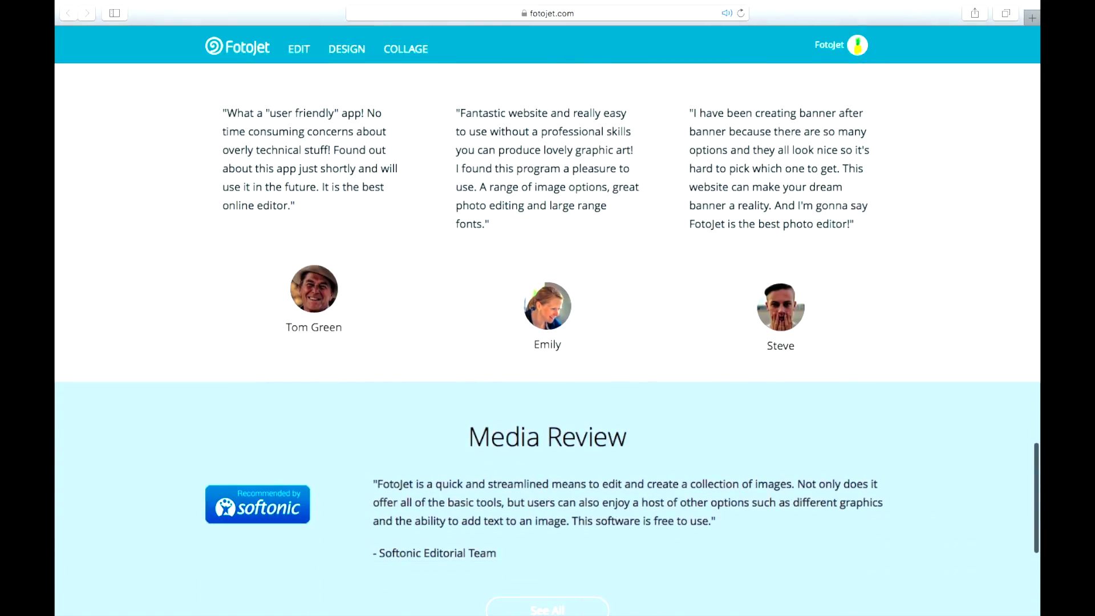
pyautogui.scroll(-2, 548, 340)
pyautogui.scroll(-4, 547, 339)
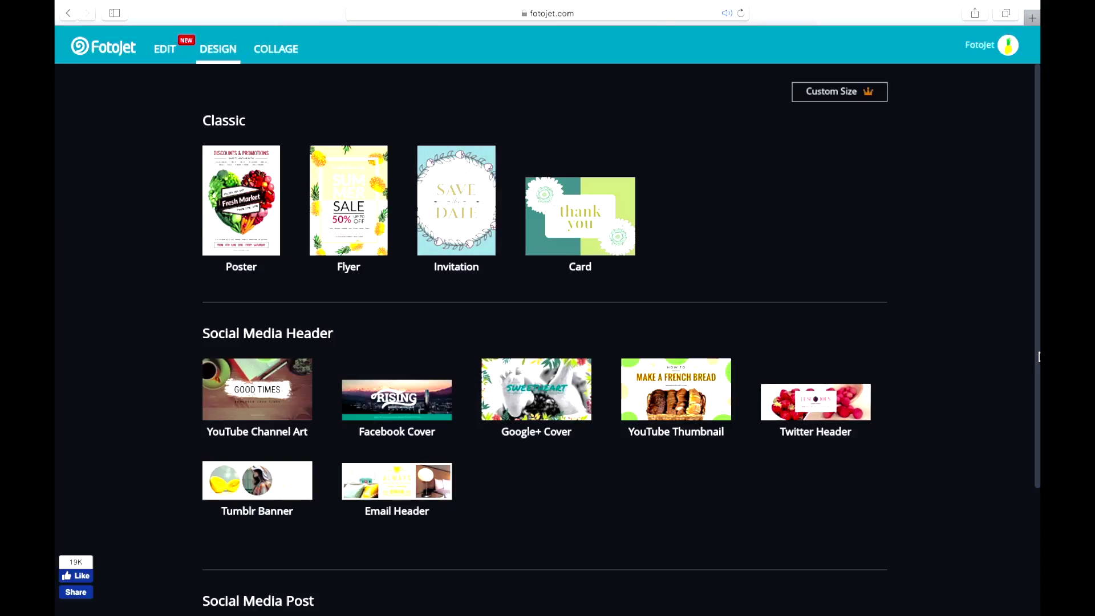
# - Start a YouTube Thumbnail design and apply the "A Woman's Guide on How to Dress Elegantly" template
pyautogui.scroll(-3, 1038, 352)
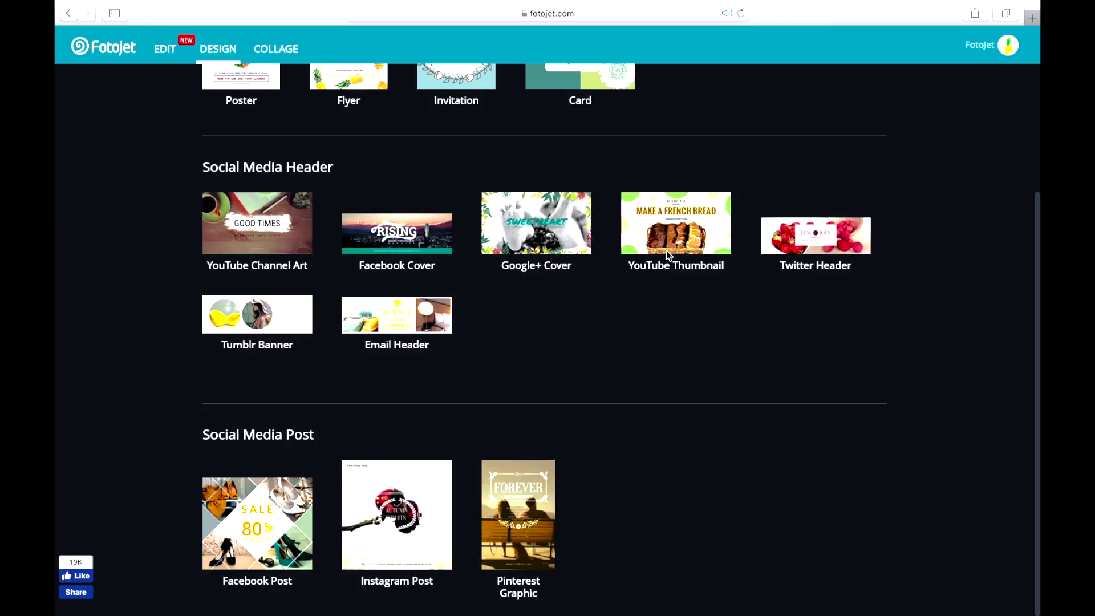
pyautogui.click(670, 224)
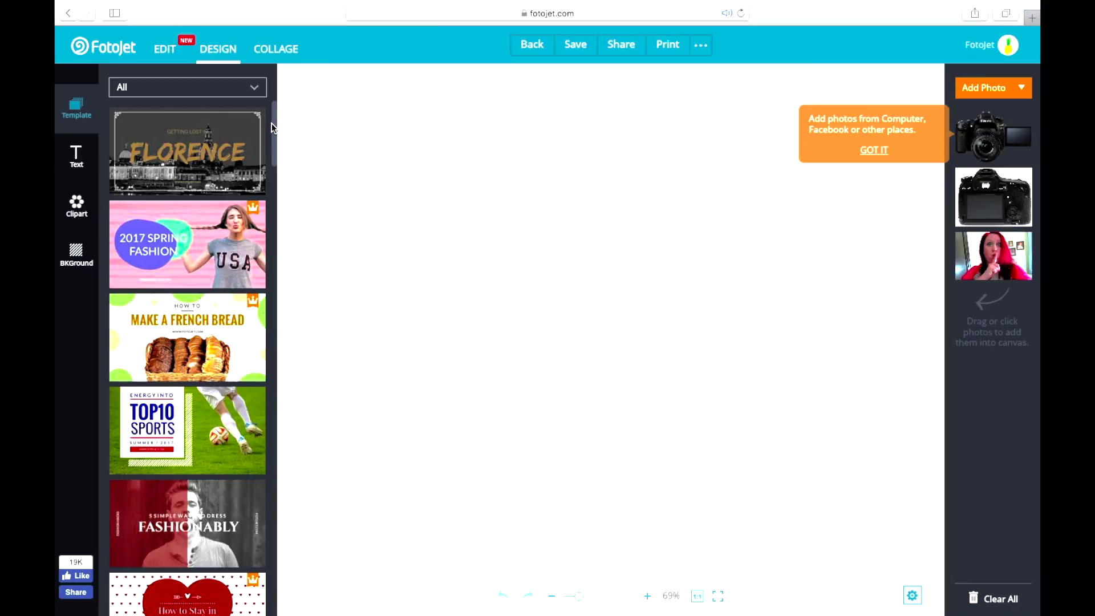
pyautogui.moveTo(271, 142); pyautogui.dragTo(269, 354)
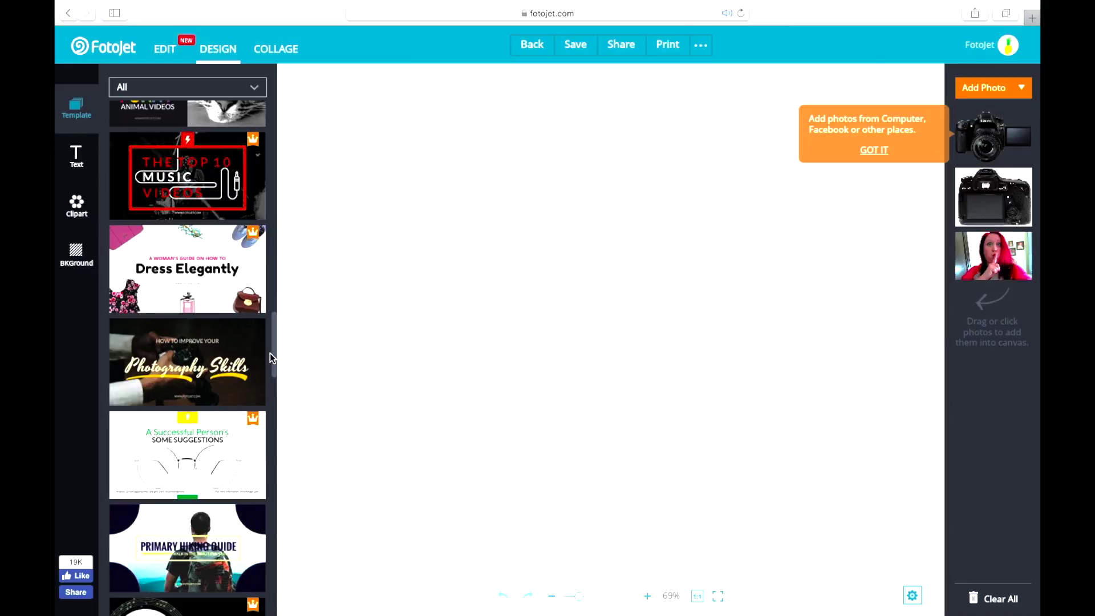
pyautogui.moveTo(269, 353); pyautogui.dragTo(278, 599)
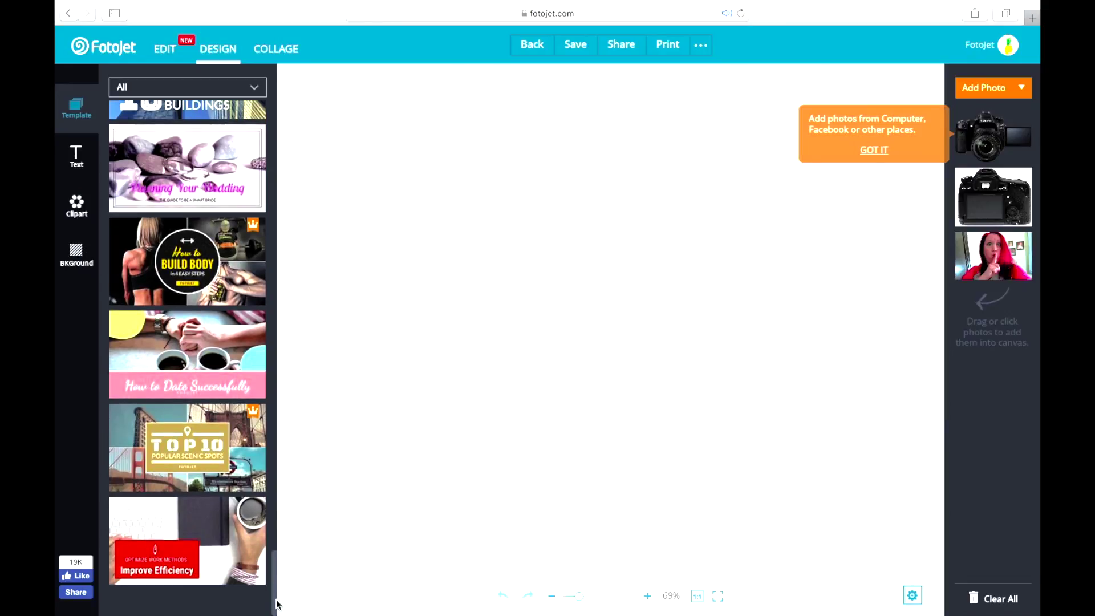
pyautogui.click(213, 308)
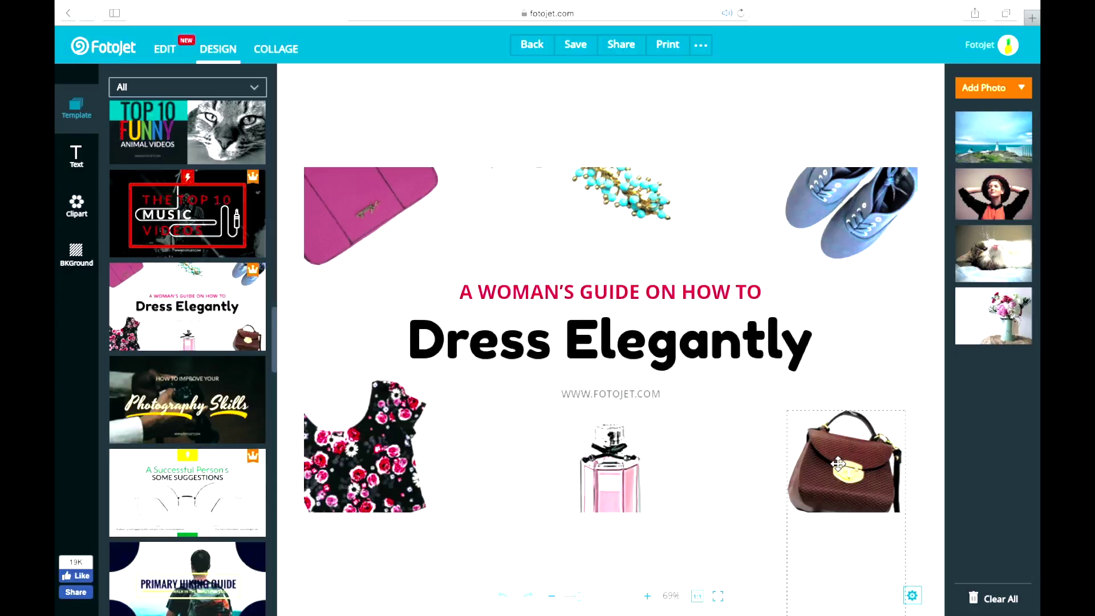
# - Upload the HR_80D camera photo and the three UNADJUSTEDNONRAW photos from the computer's Desktop folder
pyautogui.click(997, 89)
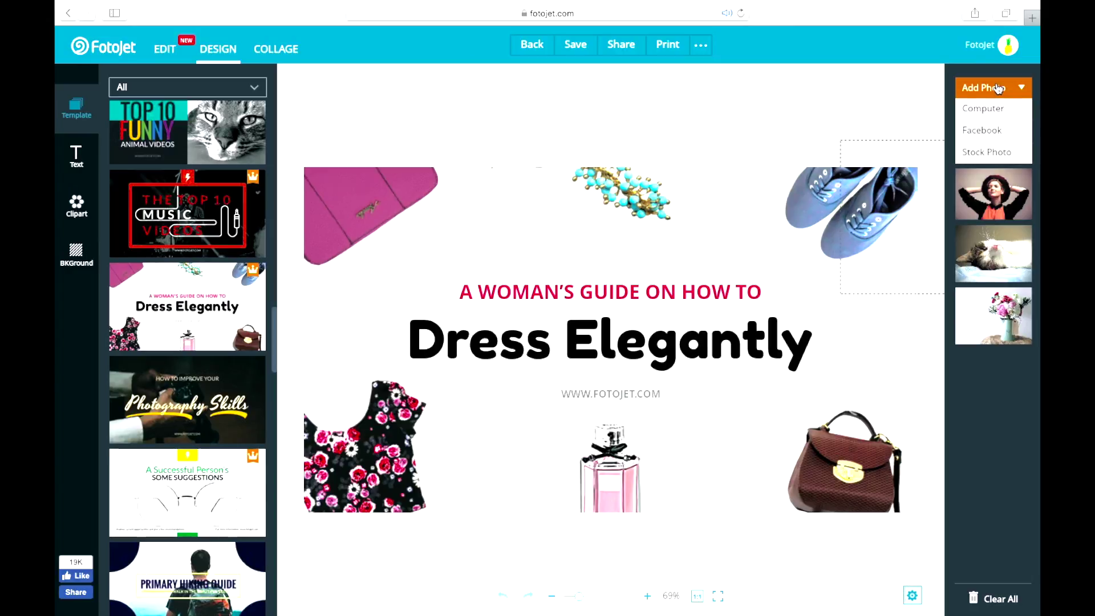
pyautogui.click(996, 108)
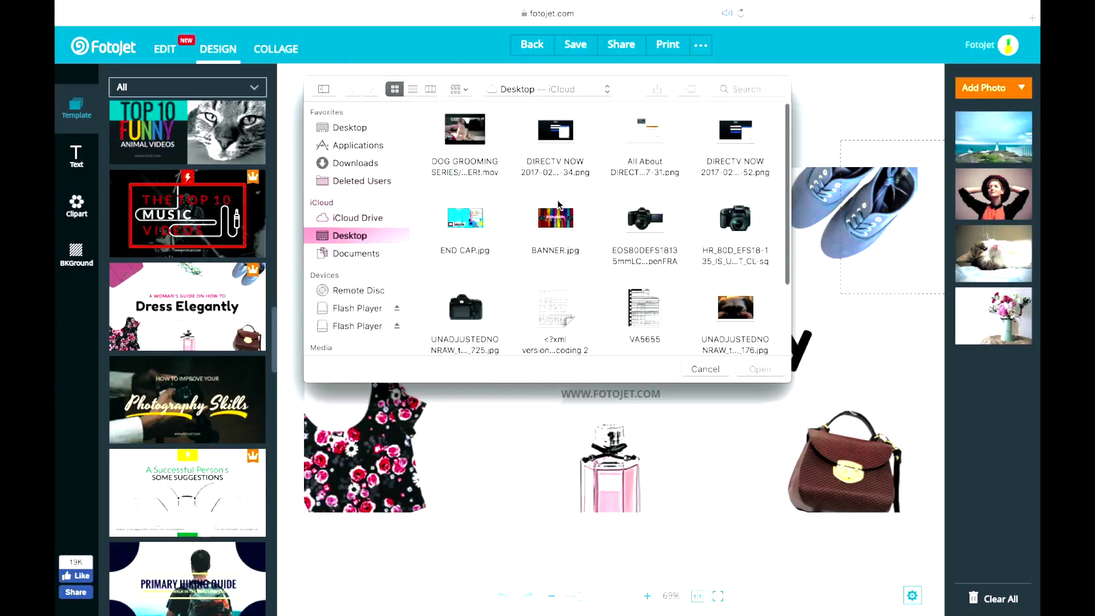
pyautogui.click(642, 224)
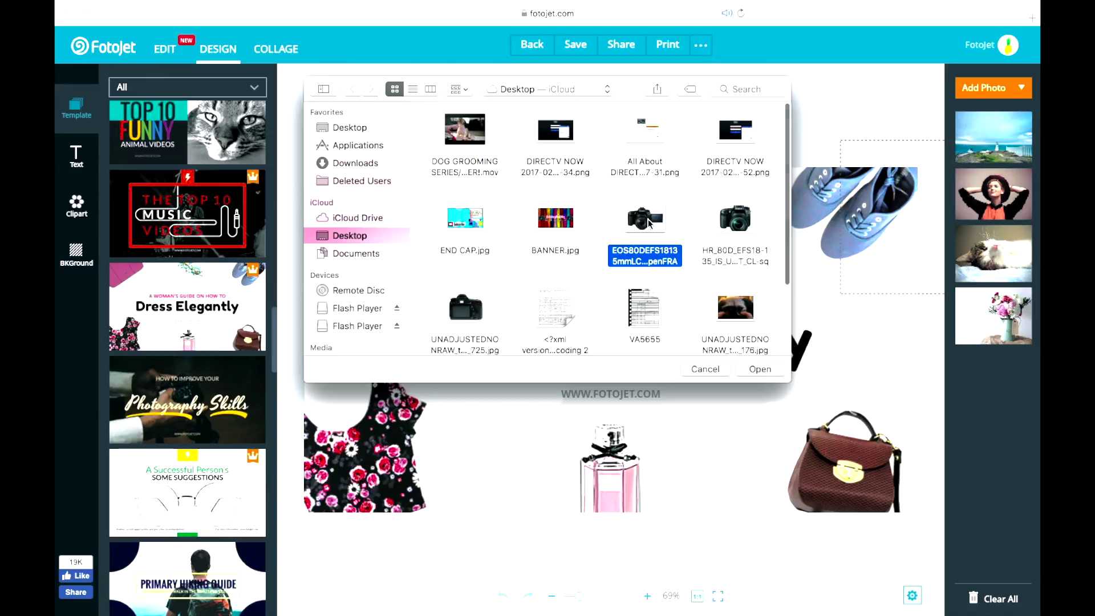
pyautogui.keyDown('super'); pyautogui.click(731, 230); pyautogui.keyUp('super')
pyautogui.keyDown('super'); pyautogui.click(471, 306); pyautogui.keyUp('super')
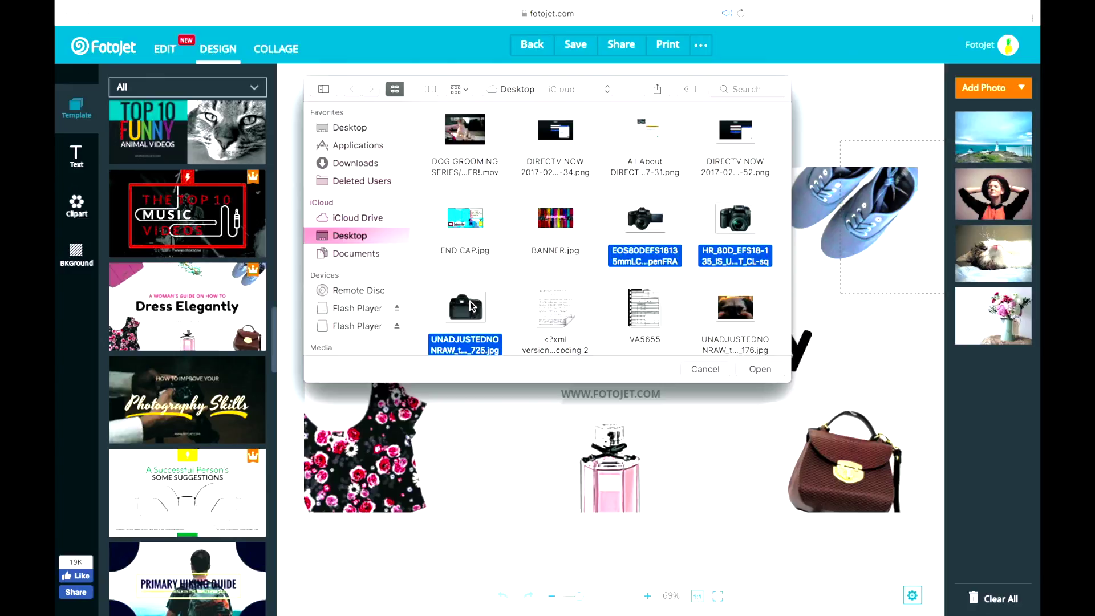
pyautogui.keyDown('super'); pyautogui.click(747, 311); pyautogui.keyUp('super')
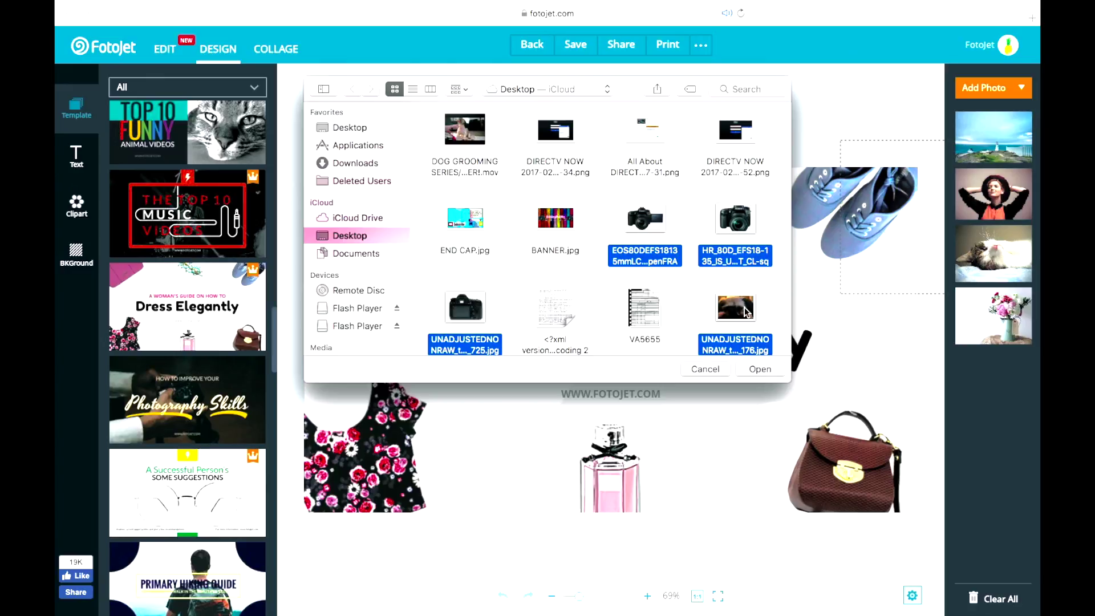
pyautogui.keyDown('super'); pyautogui.click(679, 257); pyautogui.keyUp('super')
pyautogui.scroll(-3, 570, 319)
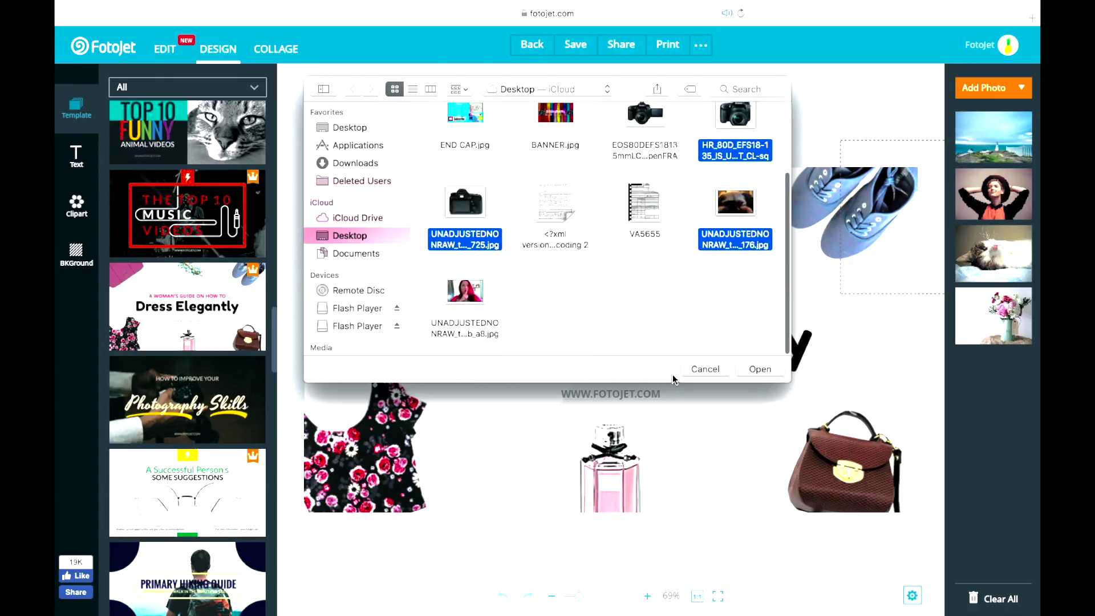
pyautogui.keyDown('super'); pyautogui.click(471, 294); pyautogui.keyUp('super')
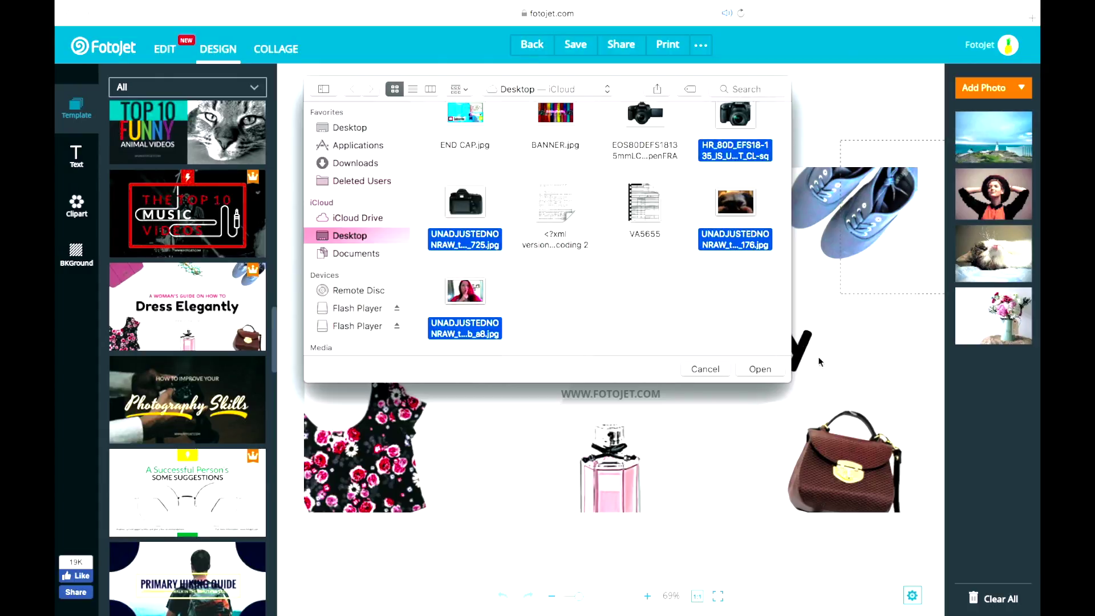
pyautogui.click(765, 373)
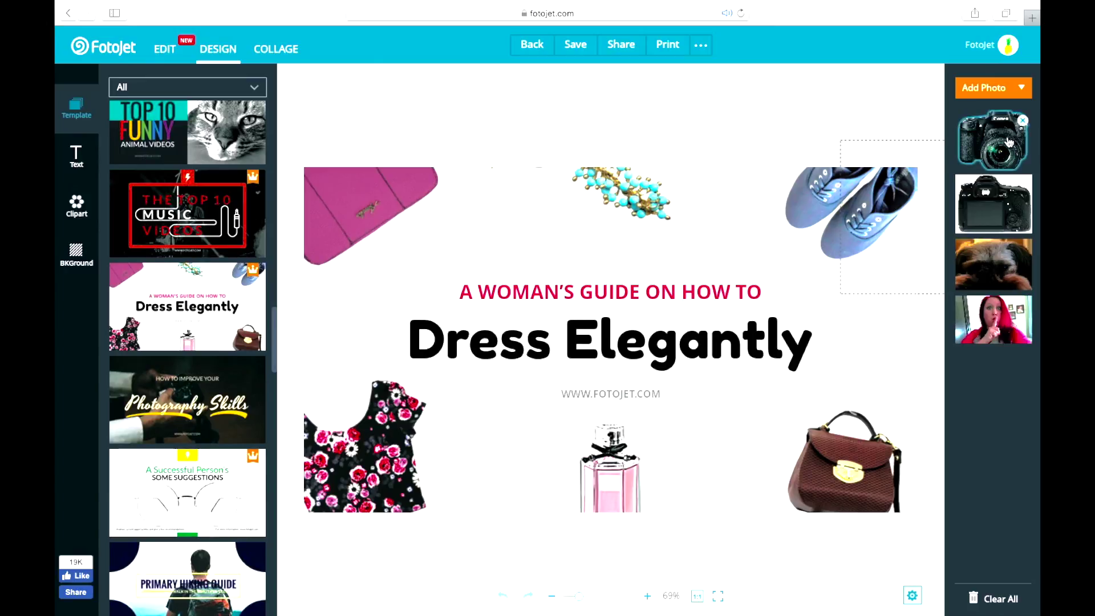
# - Upload the EOS80DEFS18135mm camera photo from the computer's Desktop folder
pyautogui.click(989, 88)
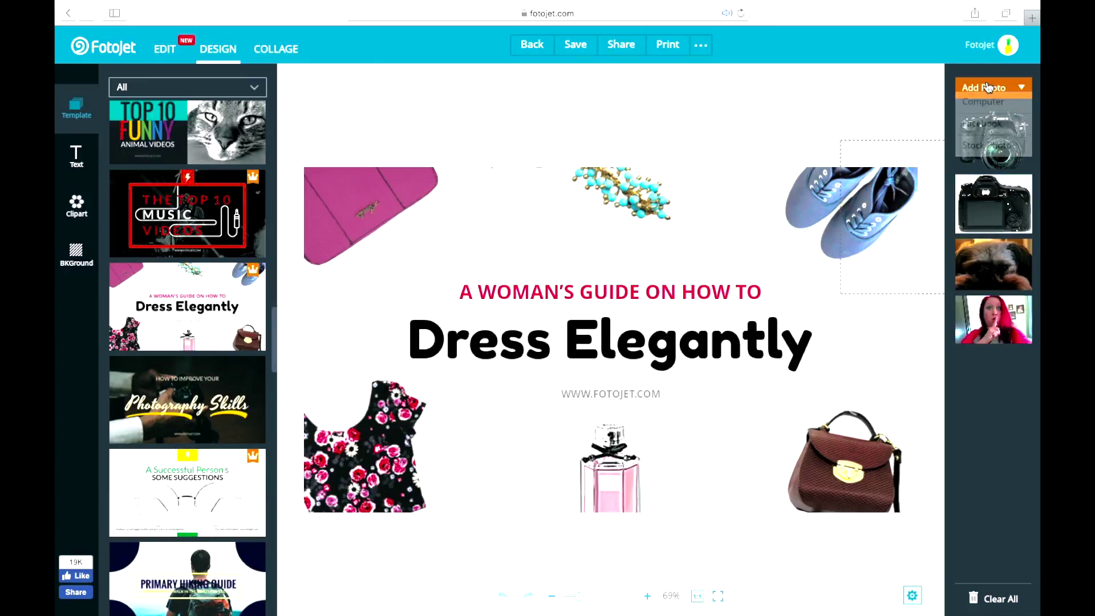
pyautogui.click(987, 108)
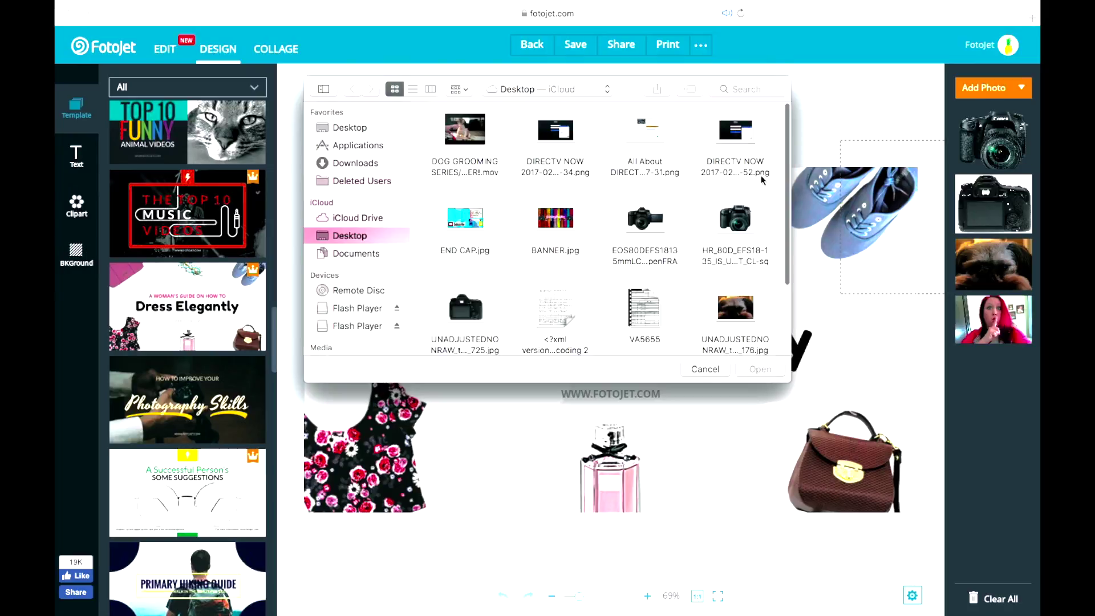
pyautogui.click(646, 222)
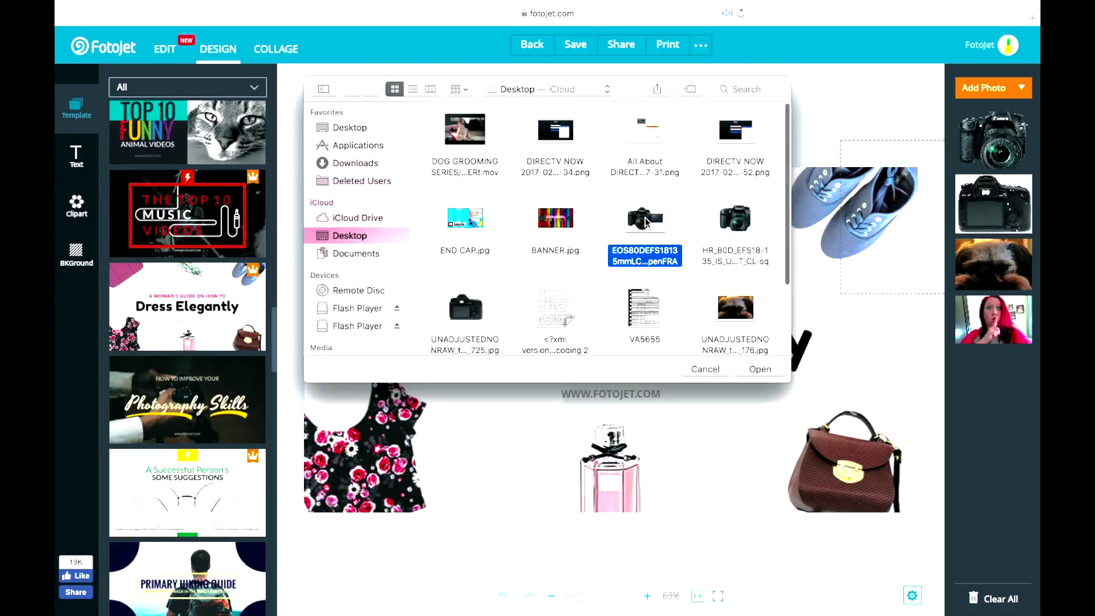
pyautogui.click(764, 371)
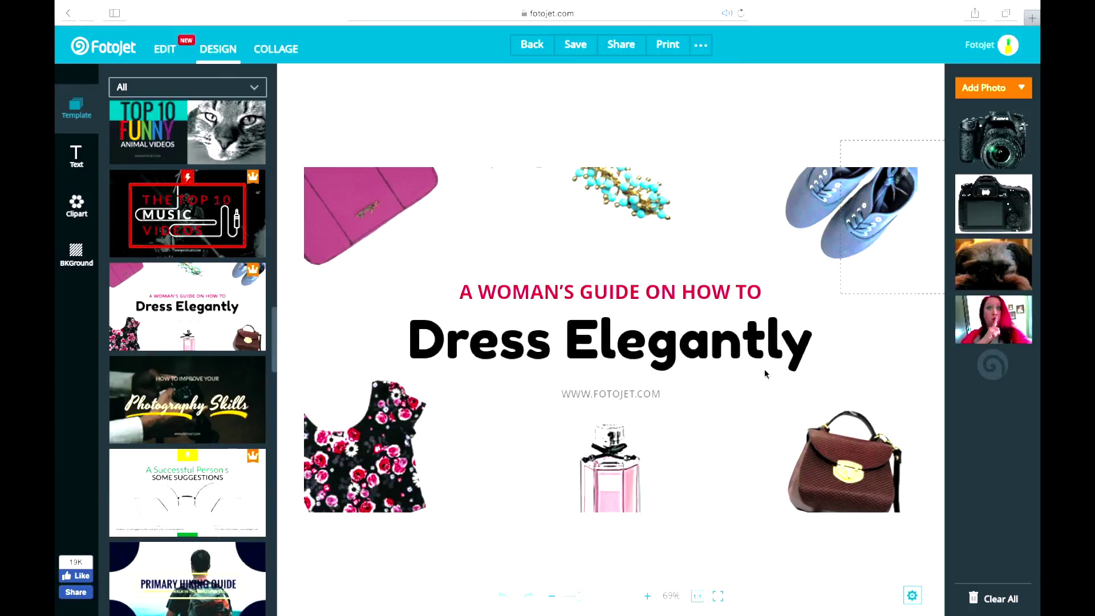
# - Add the front-view Canon camera photo to the canvas and delete the template's pink purse and floral top
pyautogui.click(1002, 152)
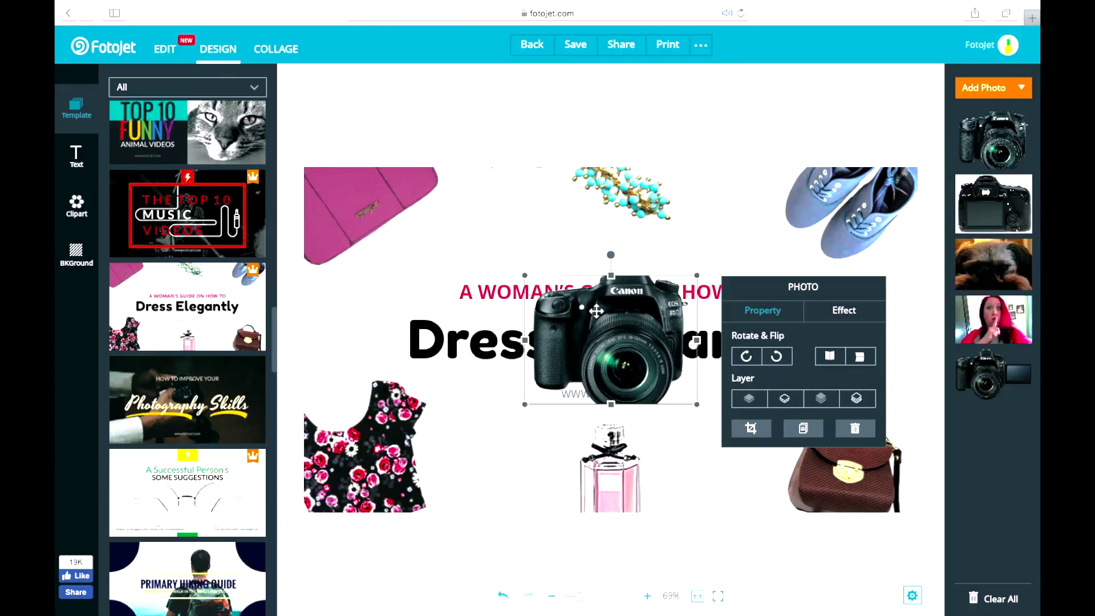
pyautogui.click(362, 219)
pyautogui.click(362, 218)
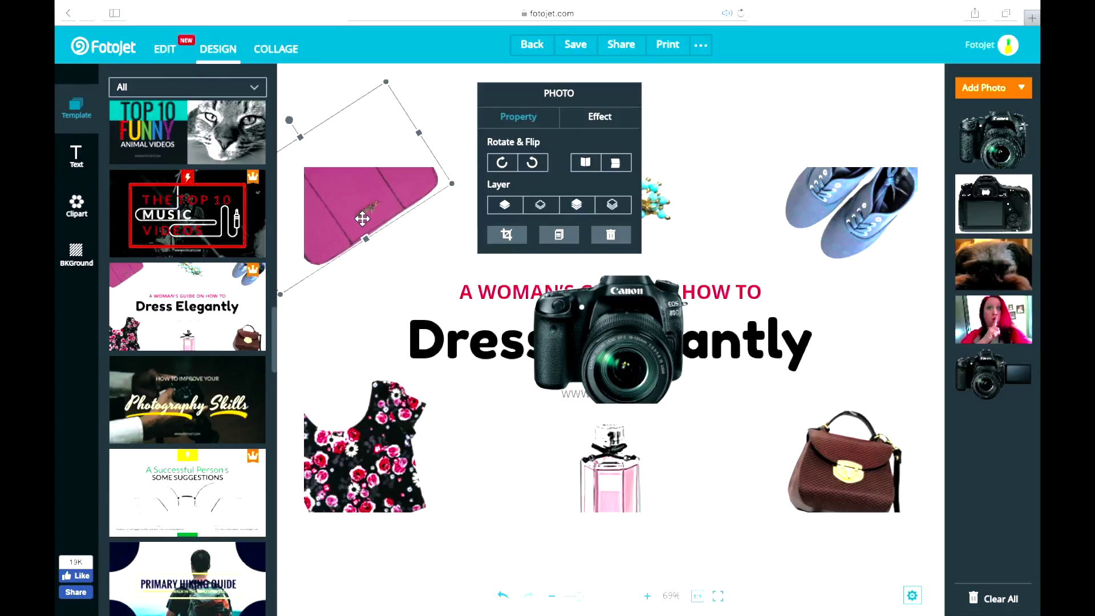
pyautogui.press('Delete')
pyautogui.click(374, 442)
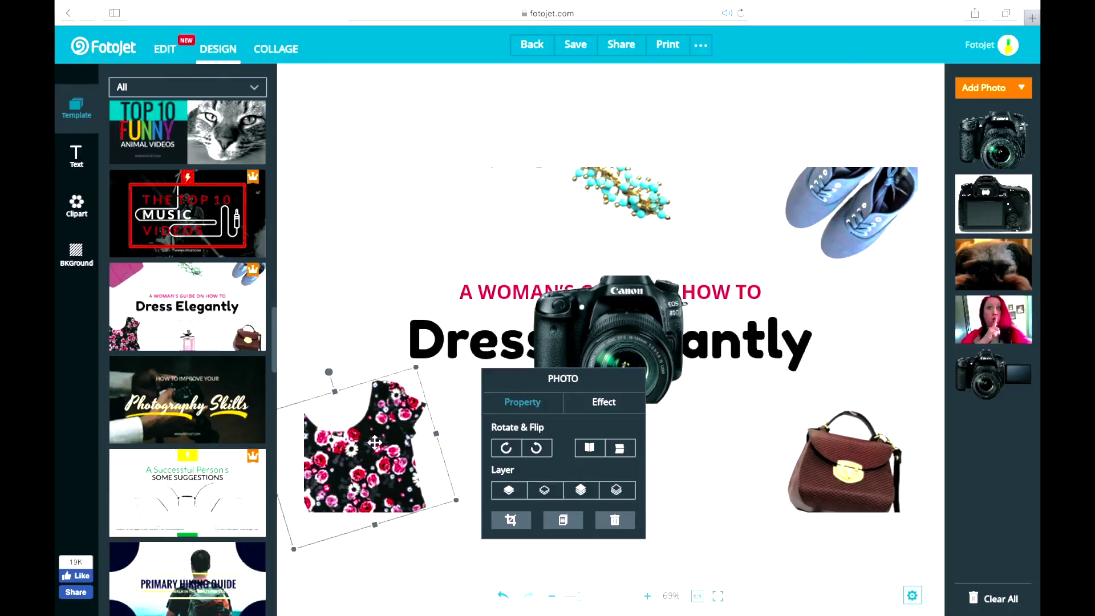
pyautogui.press('Delete')
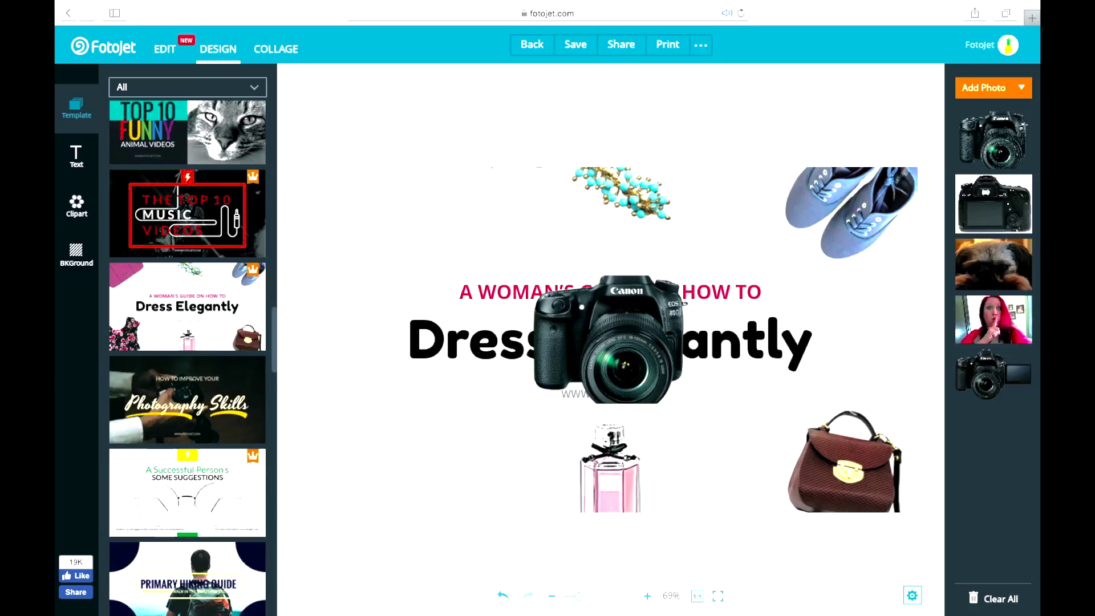
# - Delete the Canon camera photo, the perfume bottle and the brown handbag from the canvas
pyautogui.click(596, 355)
pyautogui.press('Delete')
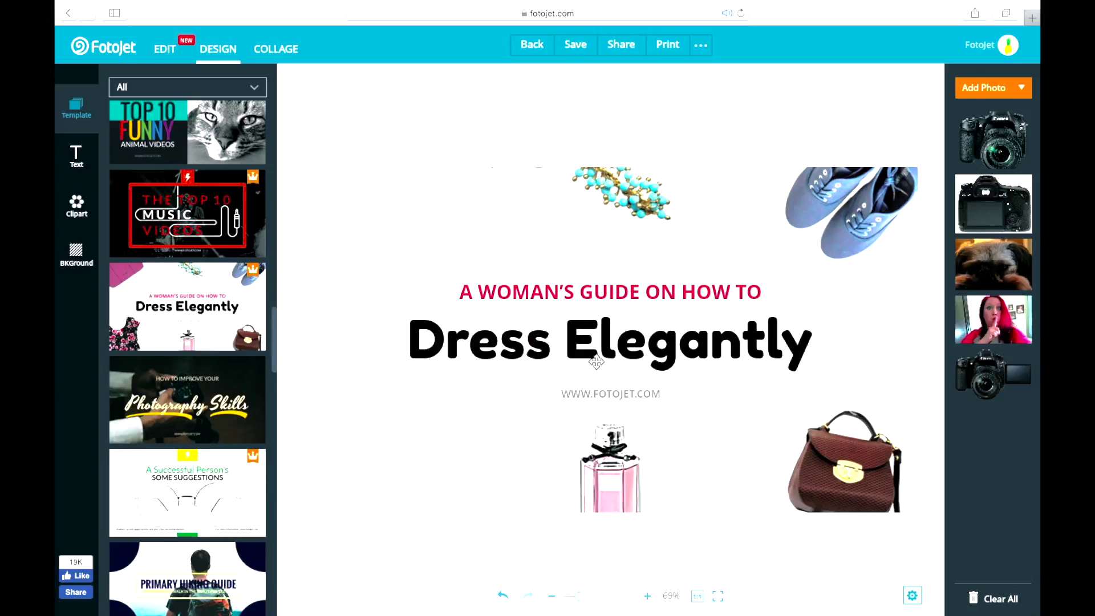
pyautogui.click(615, 456)
pyautogui.press('Delete')
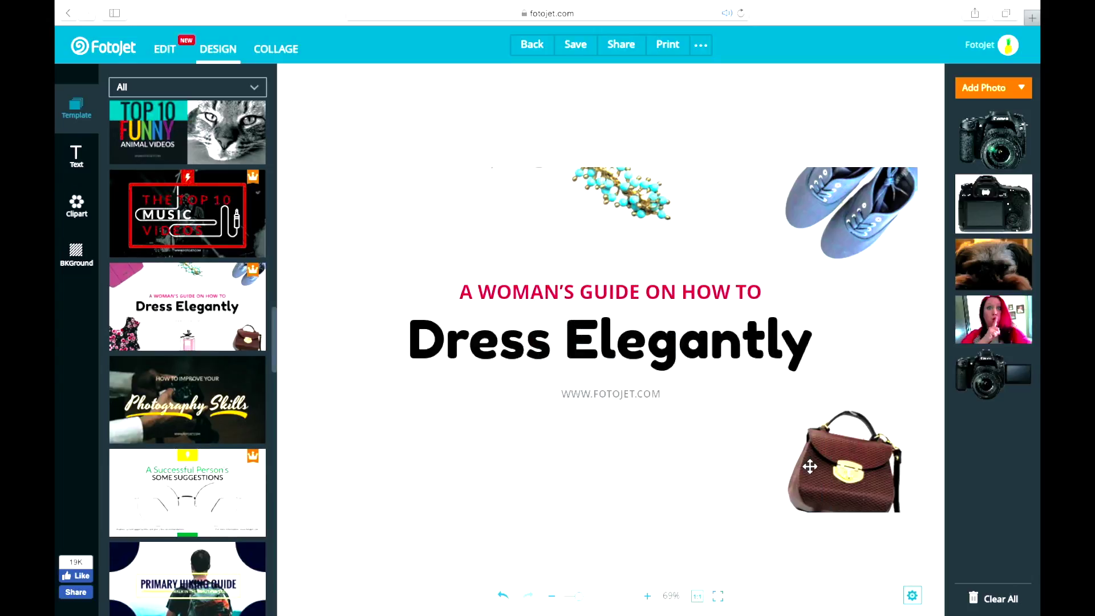
pyautogui.click(839, 461)
pyautogui.press('Delete')
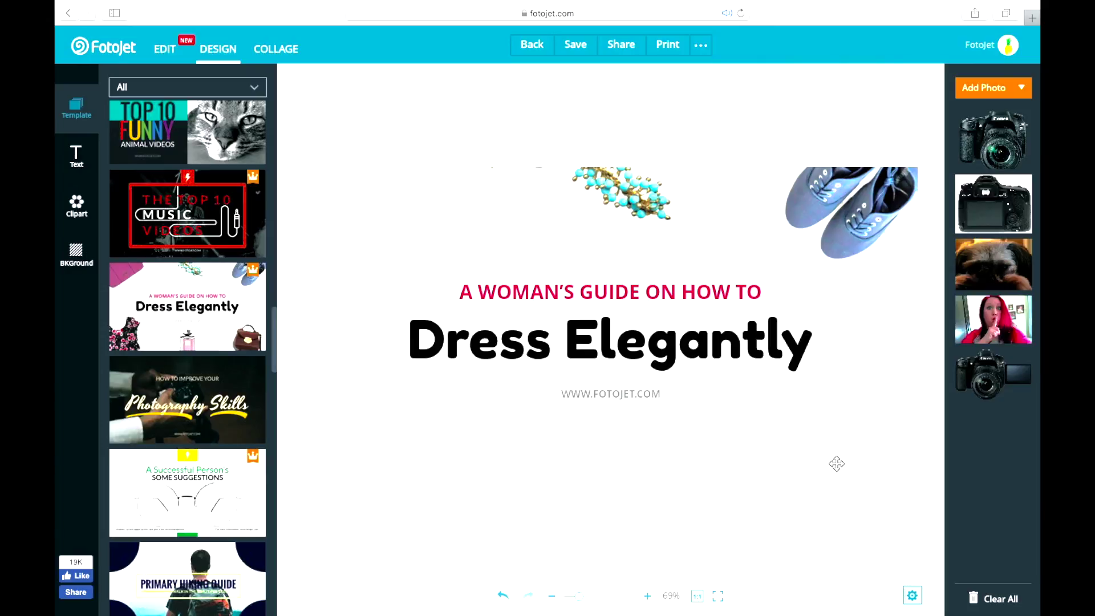
pyautogui.click(809, 451)
pyautogui.press('Delete')
# - Delete the blue shoes and the turquoise bead jewelry from the canvas
pyautogui.click(854, 218)
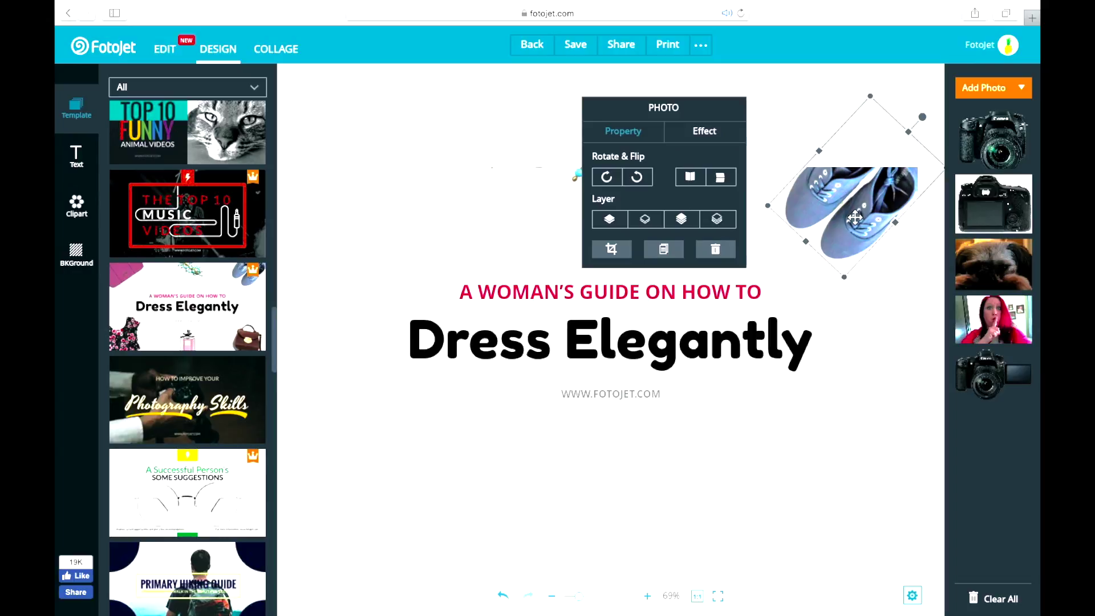
pyautogui.press('Delete')
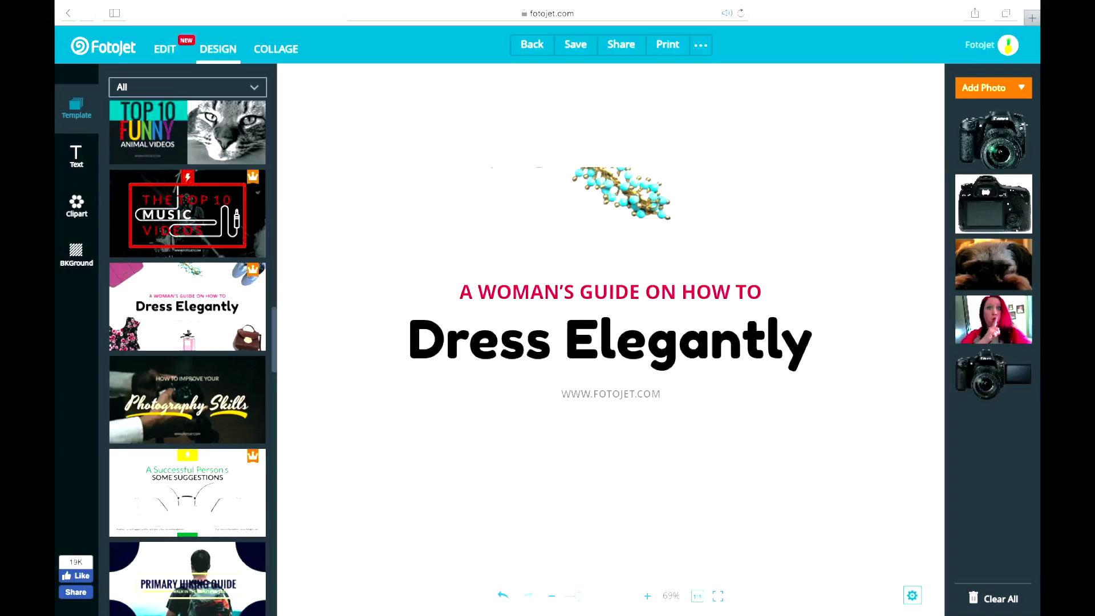
pyautogui.click(886, 239)
pyautogui.press('Delete')
pyautogui.click(642, 183)
pyautogui.press('Delete')
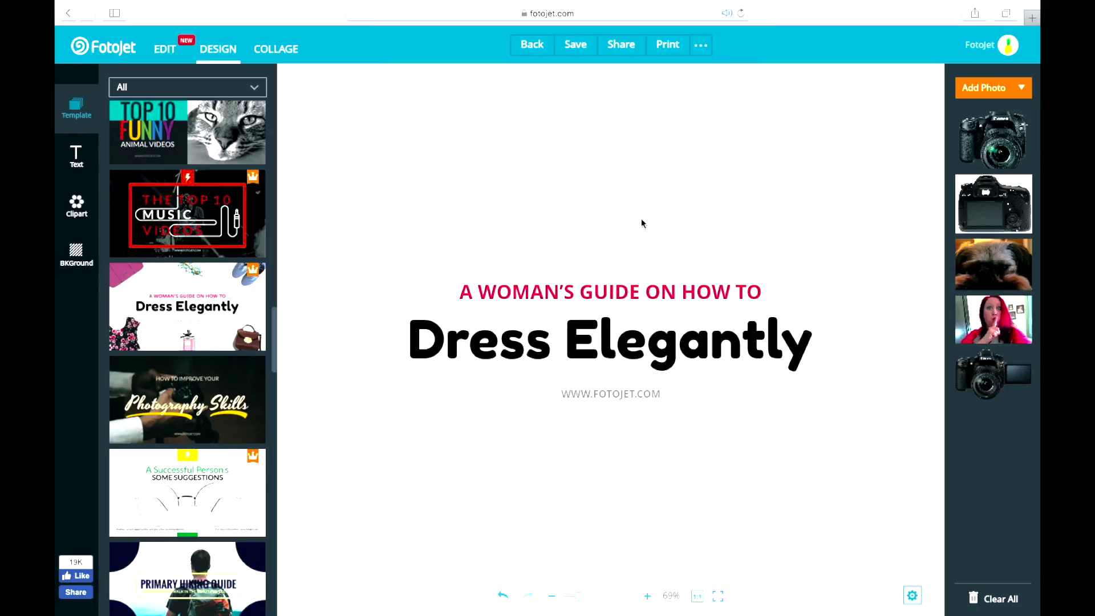
# - Erase the pink heading text "A WOMAN'S GUIDE ON HOW TO"
pyautogui.click(653, 292)
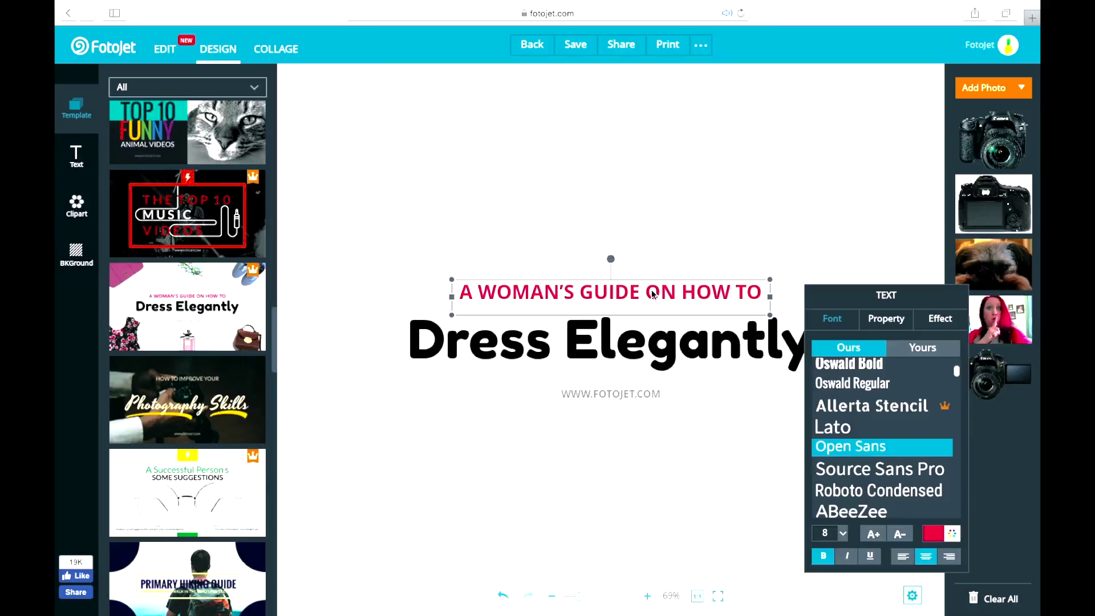
pyautogui.press('BackSpace')
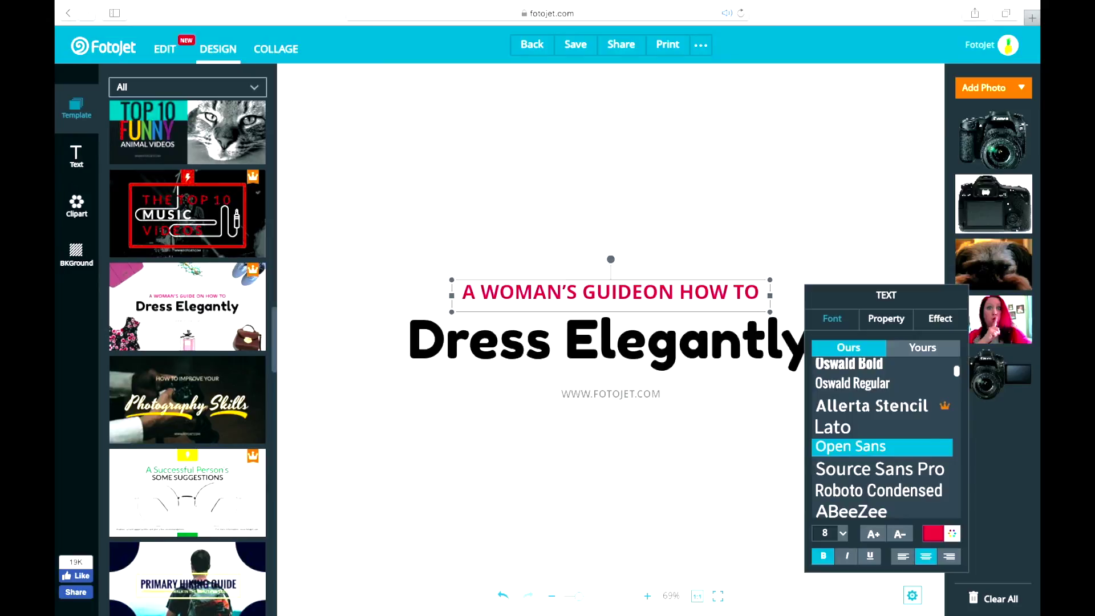
pyautogui.press('BackSpace')
pyautogui.press('BackSpace')
pyautogui.press('BackSpace')
pyautogui.press('BackSpace')
pyautogui.press('BackSpace')
pyautogui.press('BackSpace')
pyautogui.press('BackSpace')
pyautogui.press('BackSpace')
pyautogui.press('BackSpace')
pyautogui.press('BackSpace')
pyautogui.press('BackSpace')
pyautogui.press('BackSpace')
pyautogui.press('BackSpace')
pyautogui.press('BackSpace')
pyautogui.press('BackSpace')
pyautogui.press('BackSpace')
pyautogui.press('BackSpace')
pyautogui.press('BackSpace')
pyautogui.press('BackSpace')
pyautogui.press('BackSpace')
pyautogui.press('BackSpace')
pyautogui.press('BackSpace')
pyautogui.press('BackSpace')
pyautogui.press('BackSpace')
# - Erase the large black heading text "Dress Elegantly" in the middle of the canvas
pyautogui.click(760, 340)
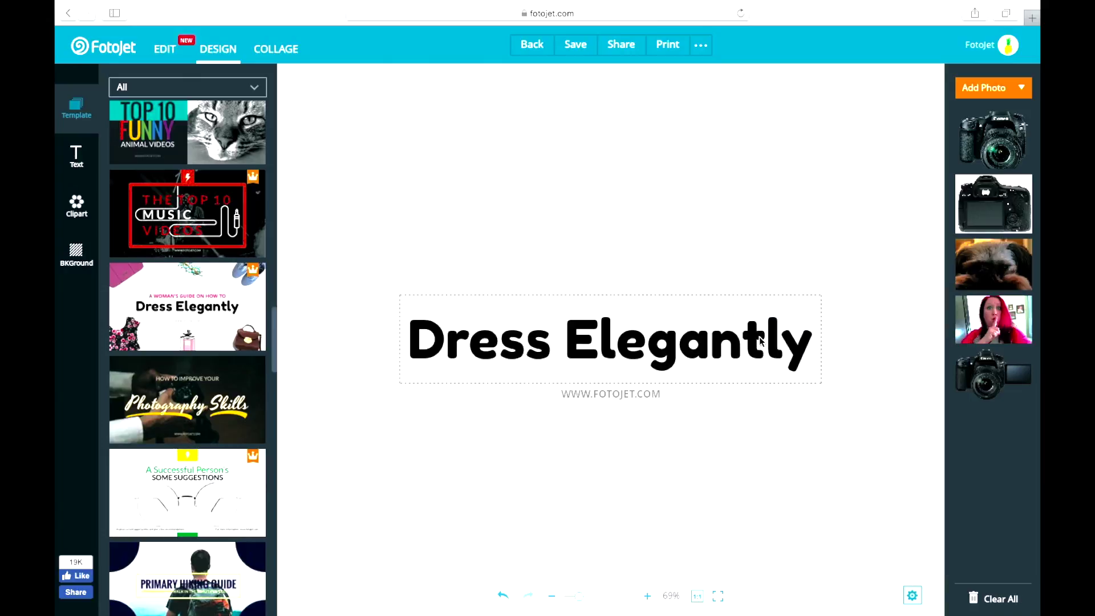
pyautogui.click(760, 340)
pyautogui.click(813, 343)
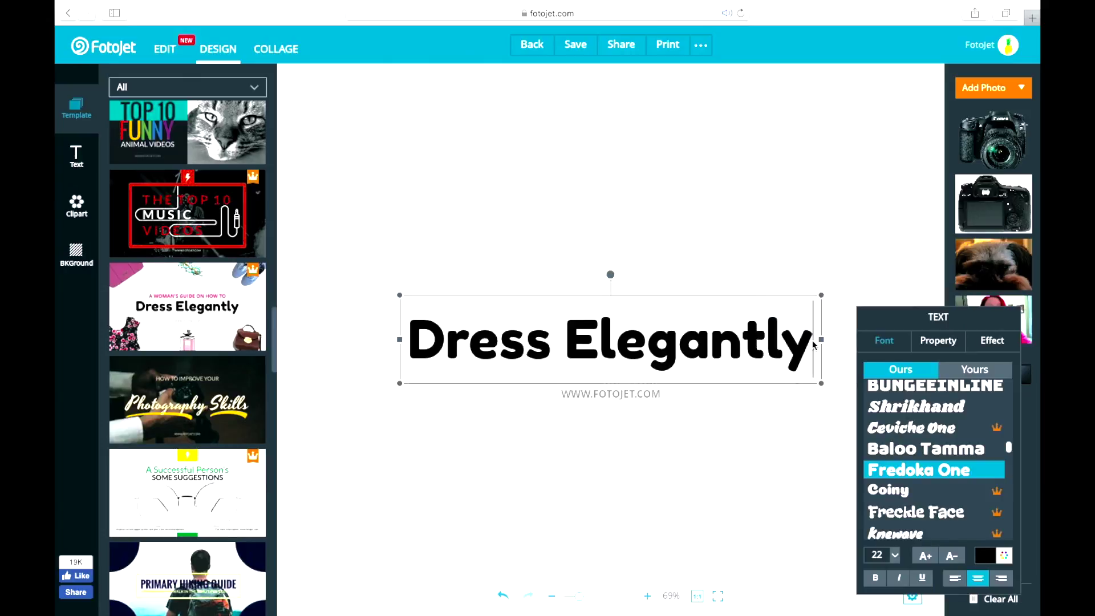
pyautogui.press('BackSpace')
pyautogui.press('BackSpace')
pyautogui.press('BackSpace')
pyautogui.press('BackSpace')
pyautogui.press('BackSpace')
pyautogui.press('BackSpace')
pyautogui.press('BackSpace')
pyautogui.press('BackSpace')
pyautogui.press('BackSpace')
pyautogui.press('BackSpace')
pyautogui.press('BackSpace')
pyautogui.press('BackSpace')
pyautogui.press('BackSpace')
pyautogui.press('BackSpace')
pyautogui.press('BackSpace')
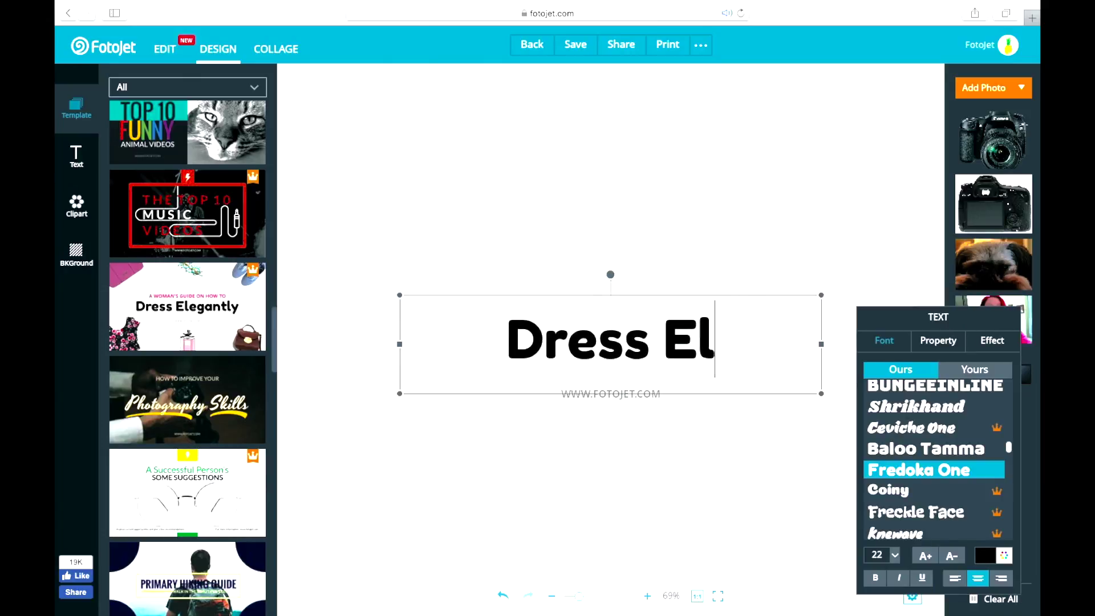
pyautogui.click(738, 422)
pyautogui.click(652, 396)
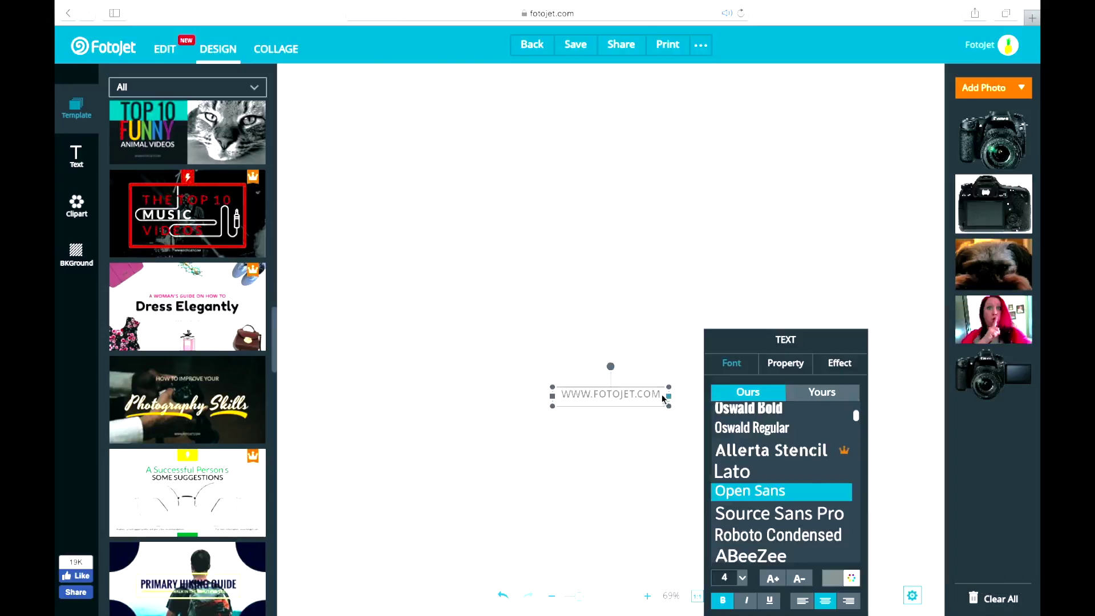
pyautogui.press('BackSpace')
pyautogui.press('BackSpace')
pyautogui.press('BackSpace')
pyautogui.press('BackSpace')
pyautogui.press('BackSpace')
pyautogui.press('BackSpace')
pyautogui.press('BackSpace')
pyautogui.press('BackSpace')
pyautogui.press('BackSpace')
pyautogui.press('BackSpace')
pyautogui.press('BackSpace')
pyautogui.press('BackSpace')
pyautogui.press('BackSpace')
pyautogui.press('BackSpace')
pyautogui.press('BackSpace')
pyautogui.click(507, 329)
# - Delete the blank square object left over in the left half of the canvas
pyautogui.click(448, 258)
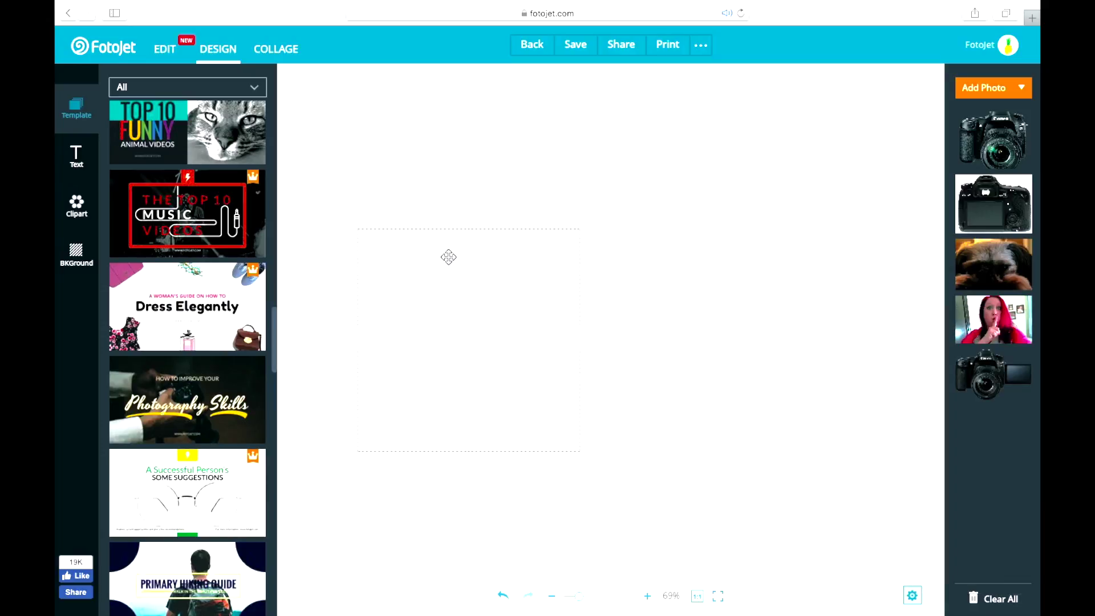
pyautogui.click(448, 257)
pyautogui.press('Delete')
# - Add the front-view Canon camera photo, tilt it counter-clockwise and place it in the canvas's upper-left corner
pyautogui.moveTo(984, 119); pyautogui.dragTo(638, 229)
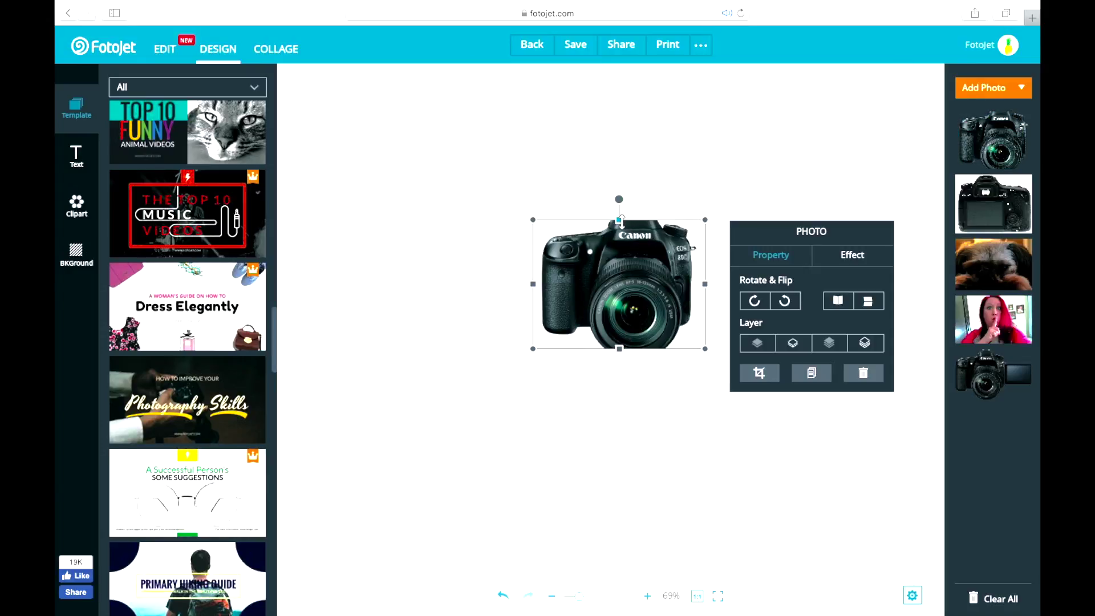
pyautogui.moveTo(620, 201); pyautogui.dragTo(588, 202)
pyautogui.moveTo(627, 285); pyautogui.dragTo(394, 242)
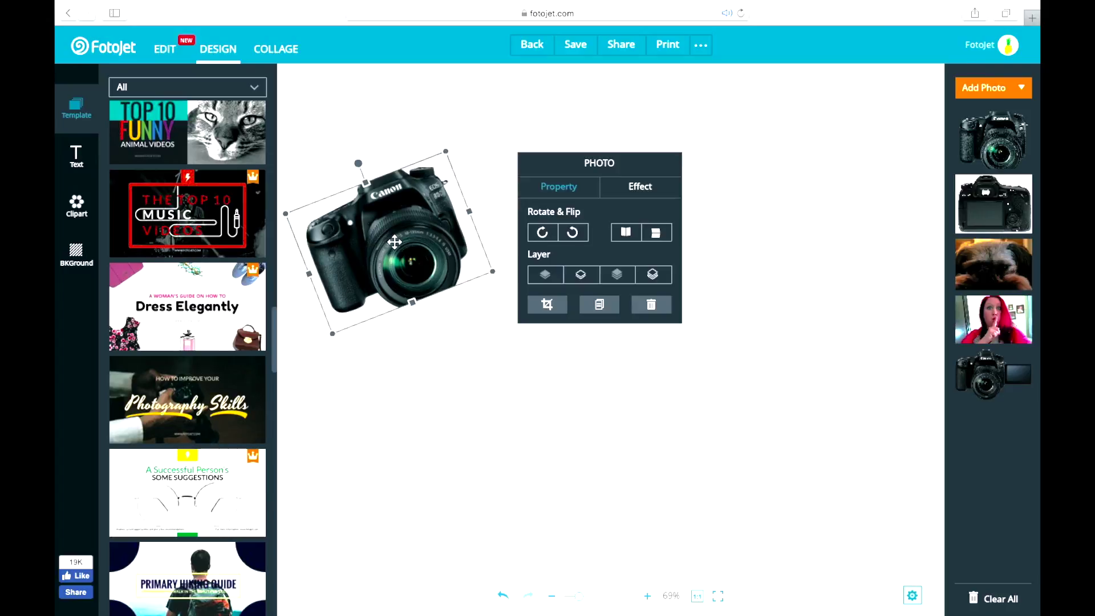
pyautogui.click(408, 137)
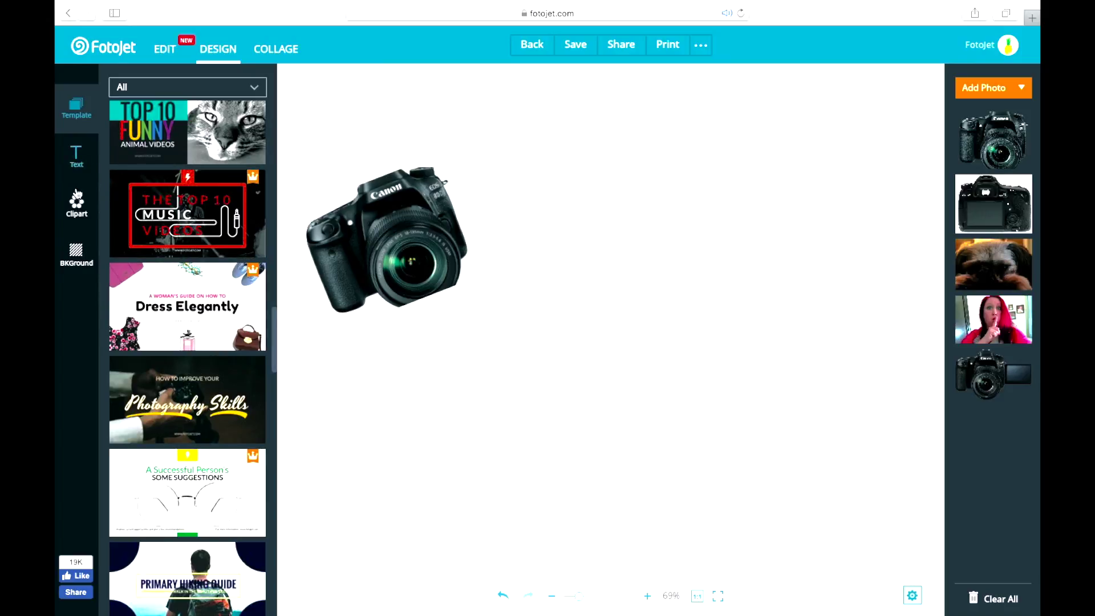
# - Open the background options and examine the solid colors, the custom color picker and the patterns
pyautogui.click(77, 253)
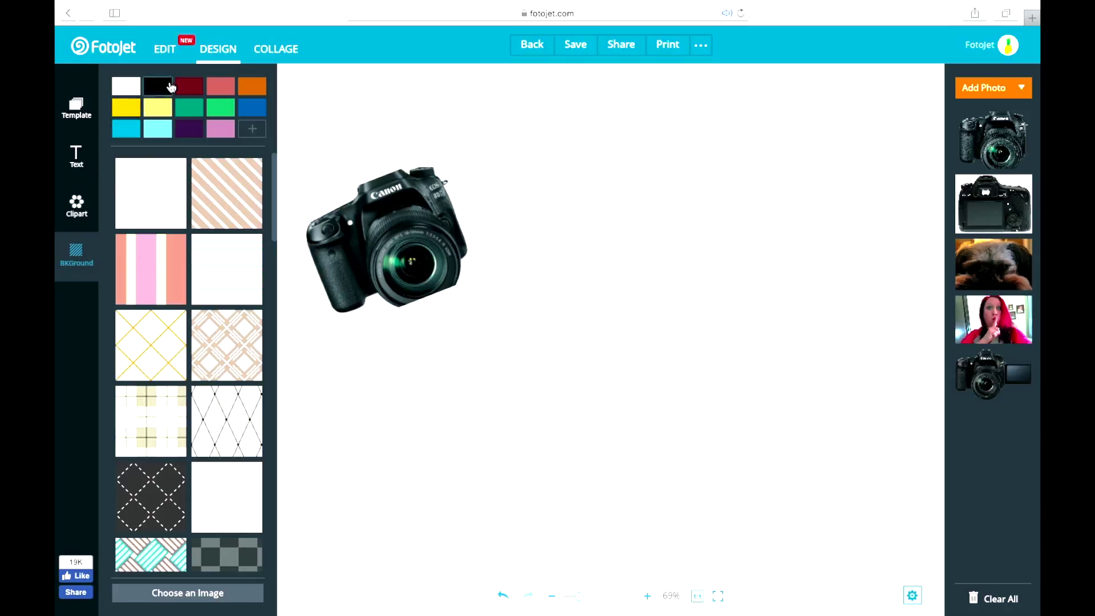
pyautogui.click(254, 132)
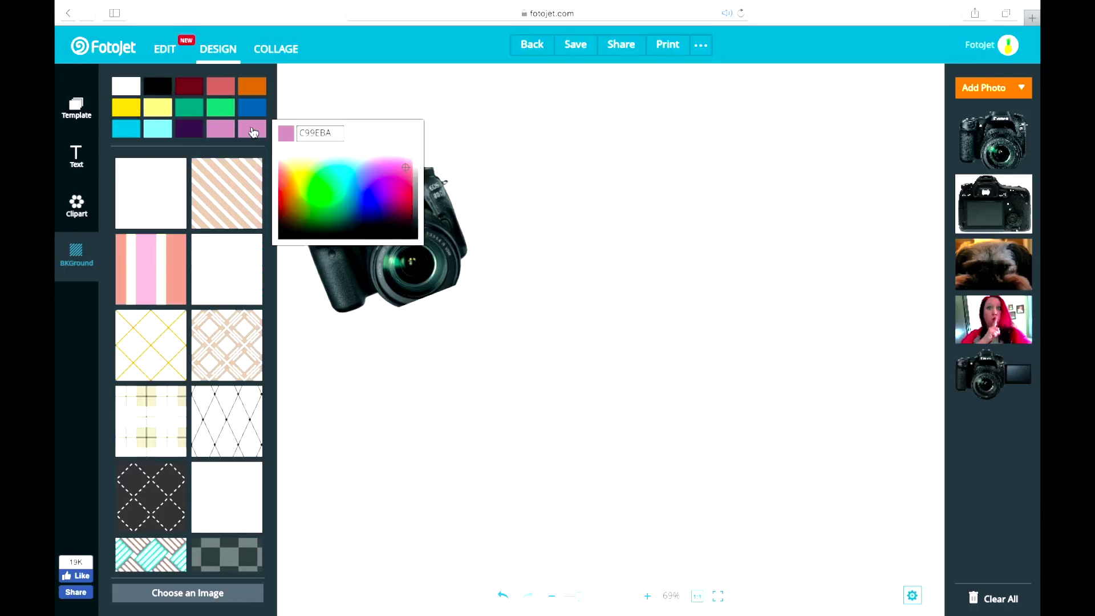
pyautogui.click(143, 151)
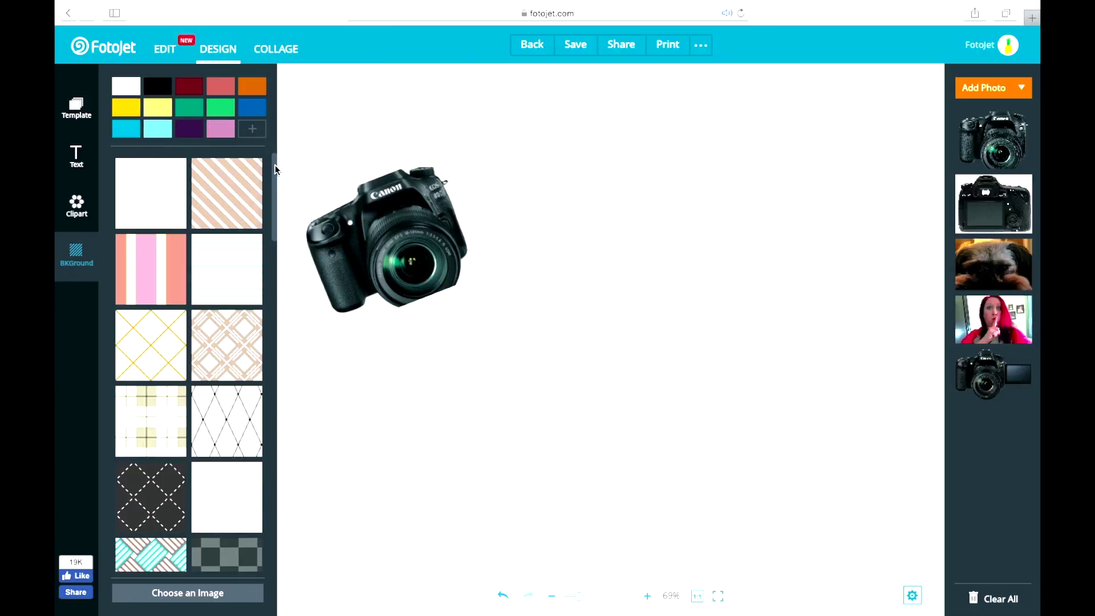
pyautogui.moveTo(275, 168)
pyautogui.mouseDown()
pyautogui.moveTo(292, 426)
pyautogui.moveTo(276, 516)
pyautogui.moveTo(272, 162)
pyautogui.mouseUp()
# - Add the photo of the camera with the flipped-out screen, tilt it clockwise and place it in the canvas's upper-right corner
pyautogui.click(993, 374)
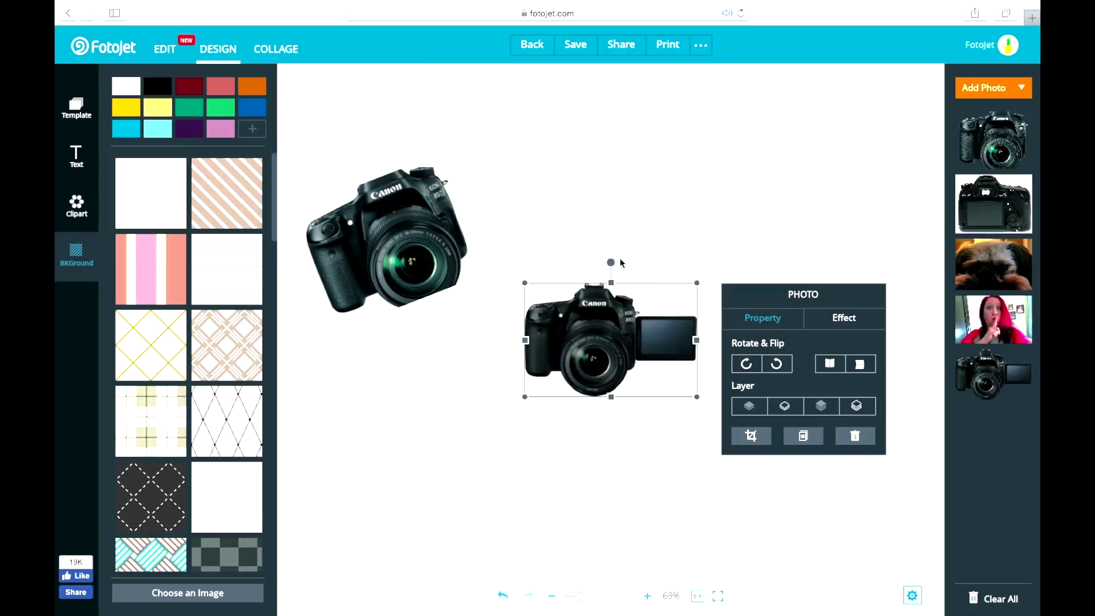
pyautogui.moveTo(614, 261); pyautogui.dragTo(640, 280)
pyautogui.moveTo(609, 327); pyautogui.dragTo(827, 221)
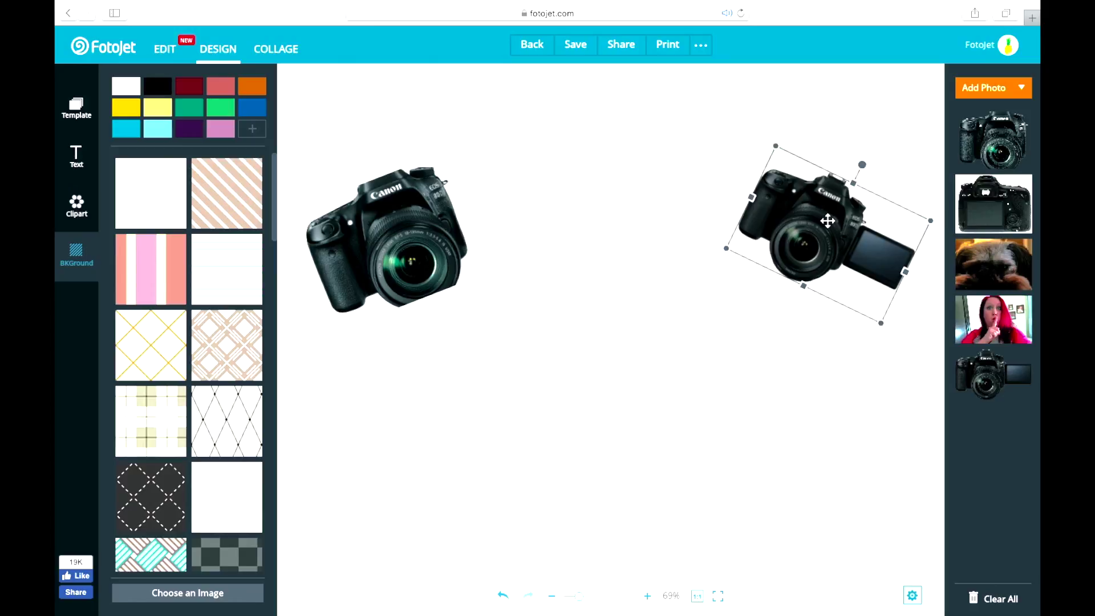
pyautogui.doubleClick(794, 323)
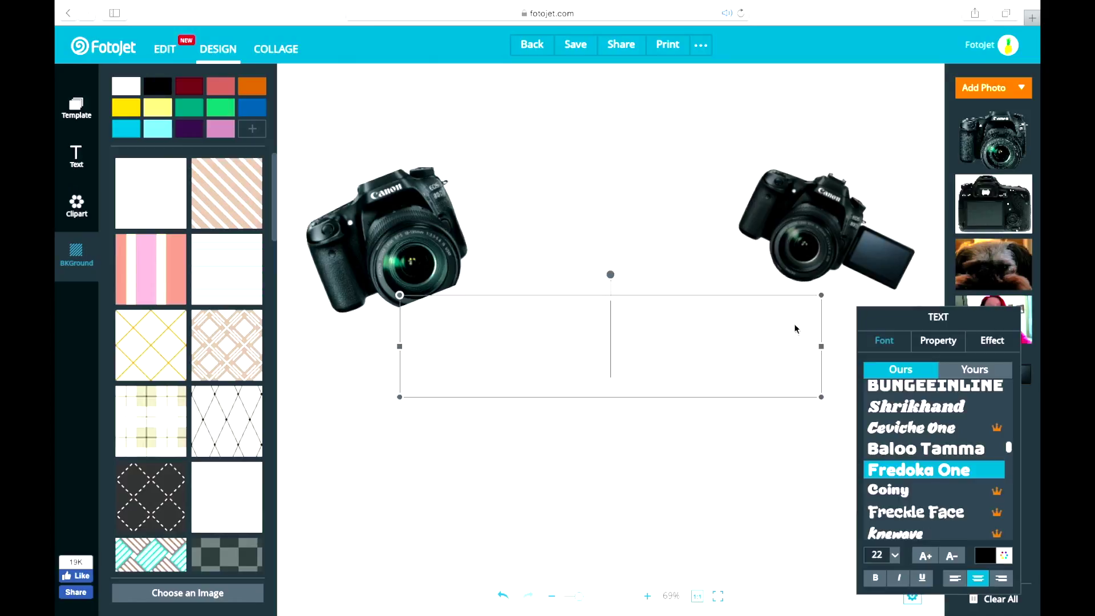
pyautogui.click(638, 240)
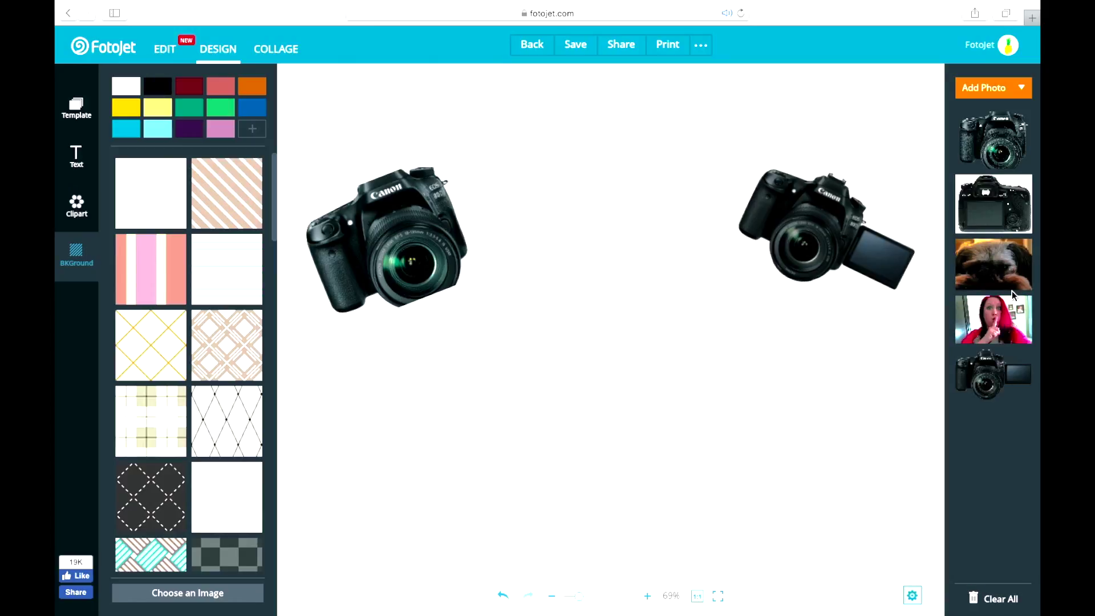
pyautogui.moveTo(1002, 332)
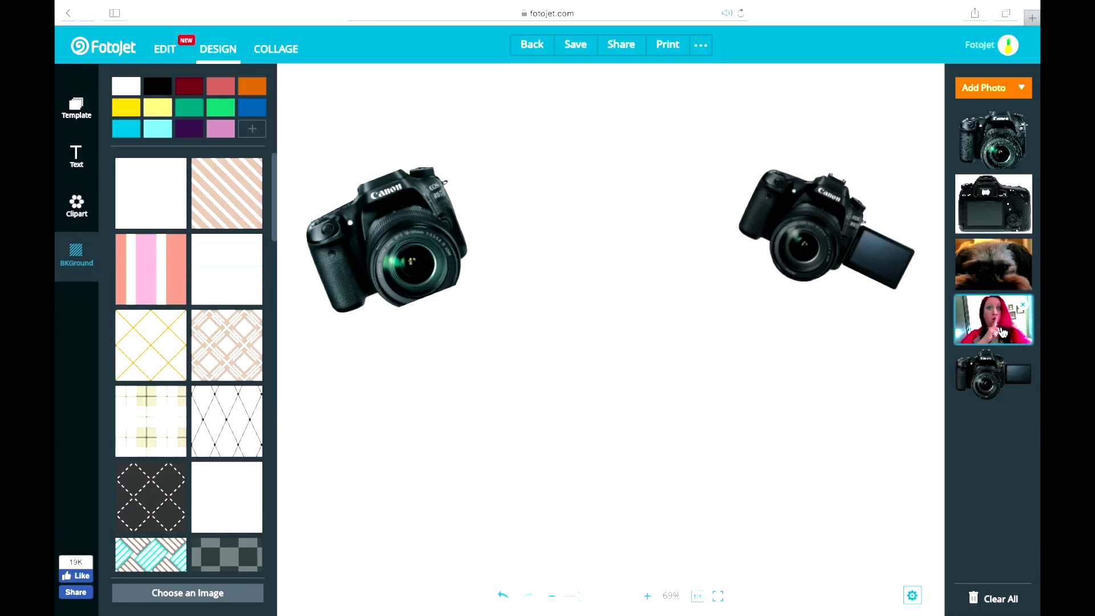
pyautogui.moveTo(1002, 331); pyautogui.dragTo(629, 454)
pyautogui.press('Delete')
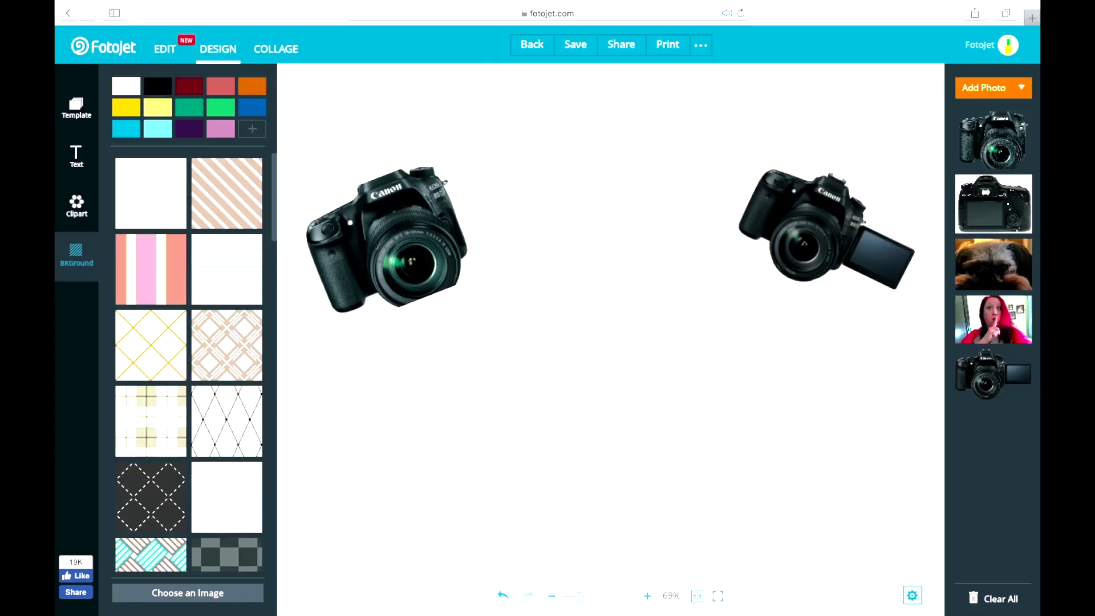
# - Use the desktop photo of the red-haired woman with a finger on her lips as the canvas background image
pyautogui.click(222, 593)
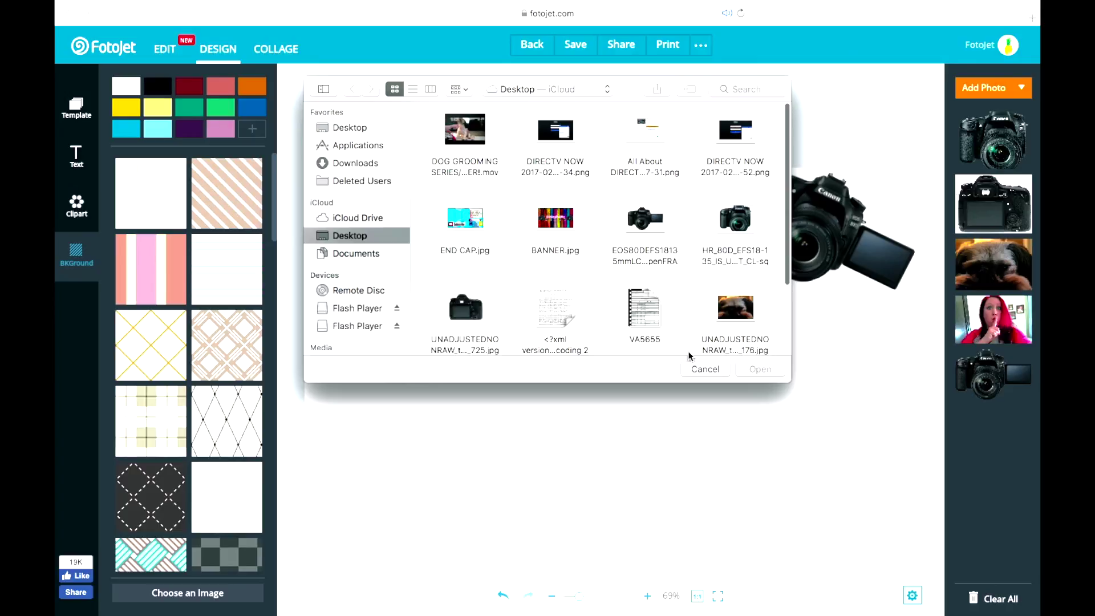
pyautogui.scroll(-4, 690, 331)
pyautogui.click(466, 290)
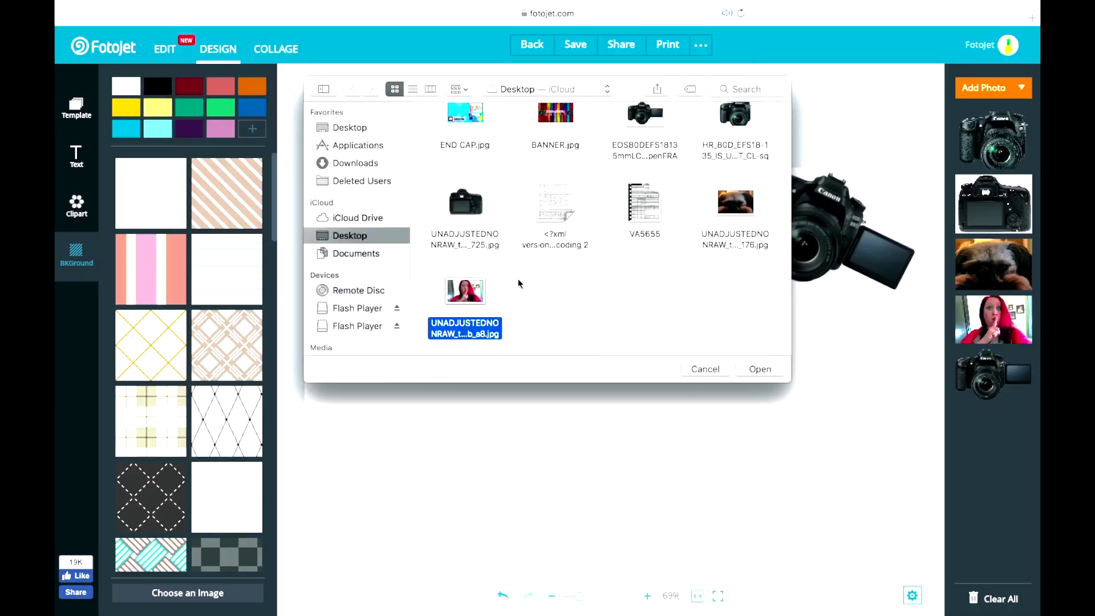
pyautogui.click(775, 371)
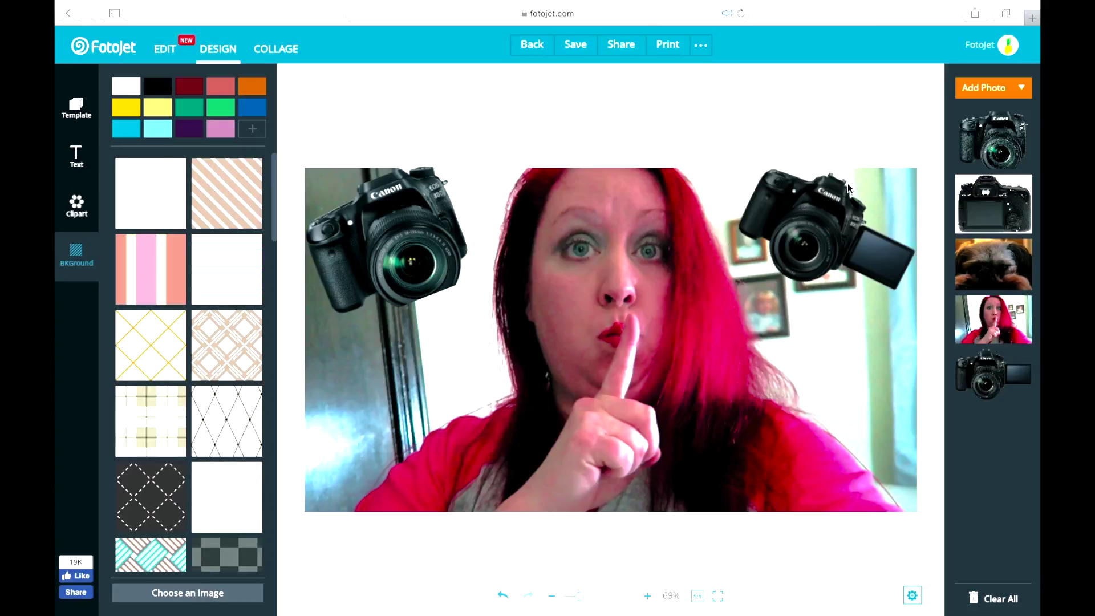
pyautogui.click(416, 238)
# - Set the emptied main heading text box to the Love Ya Like A Sister font at size 36
pyautogui.click(77, 157)
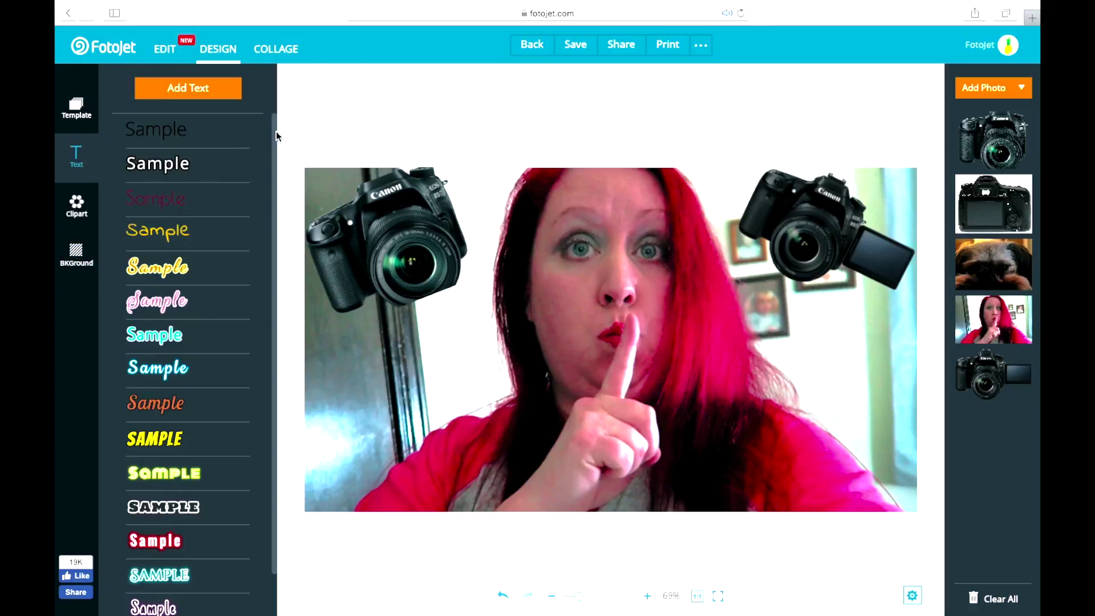
pyautogui.scroll(-2, 276, 135)
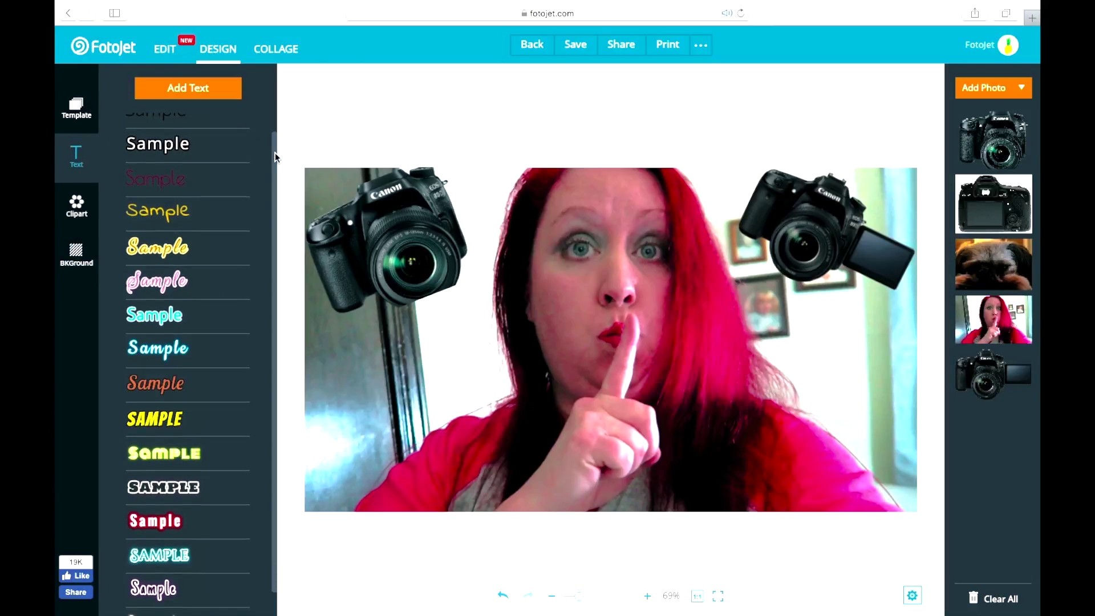
pyautogui.scroll(2, 273, 214)
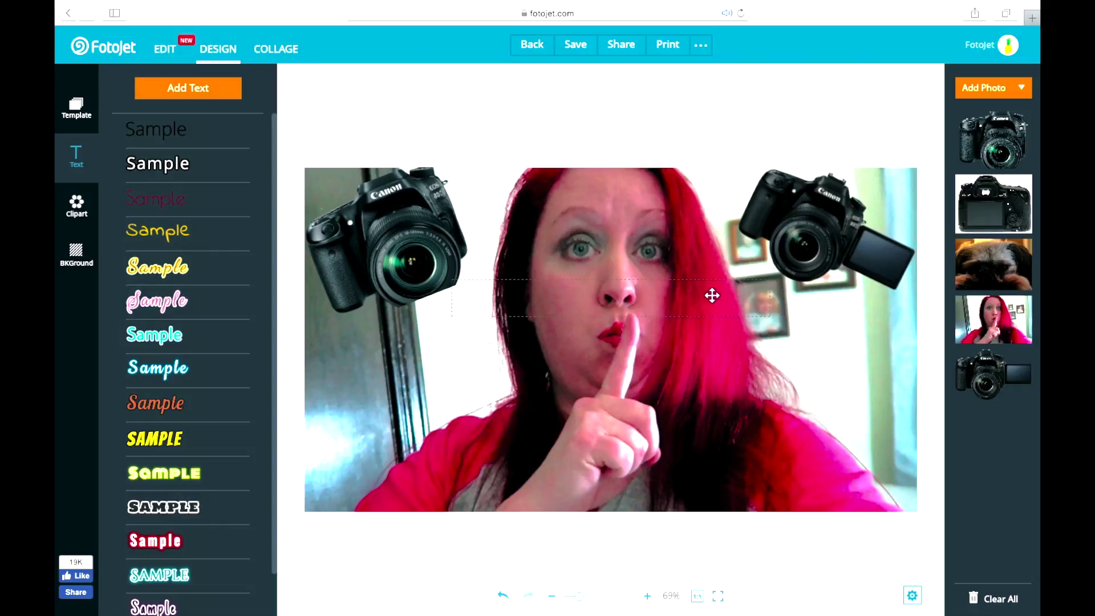
pyautogui.click(664, 342)
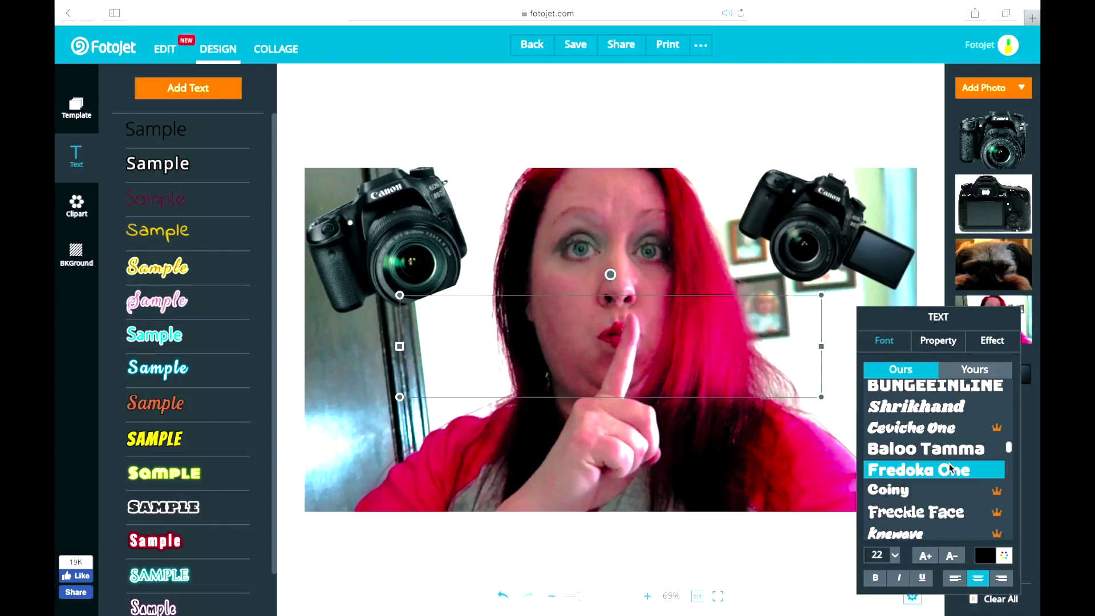
pyautogui.moveTo(1007, 445); pyautogui.dragTo(1014, 481)
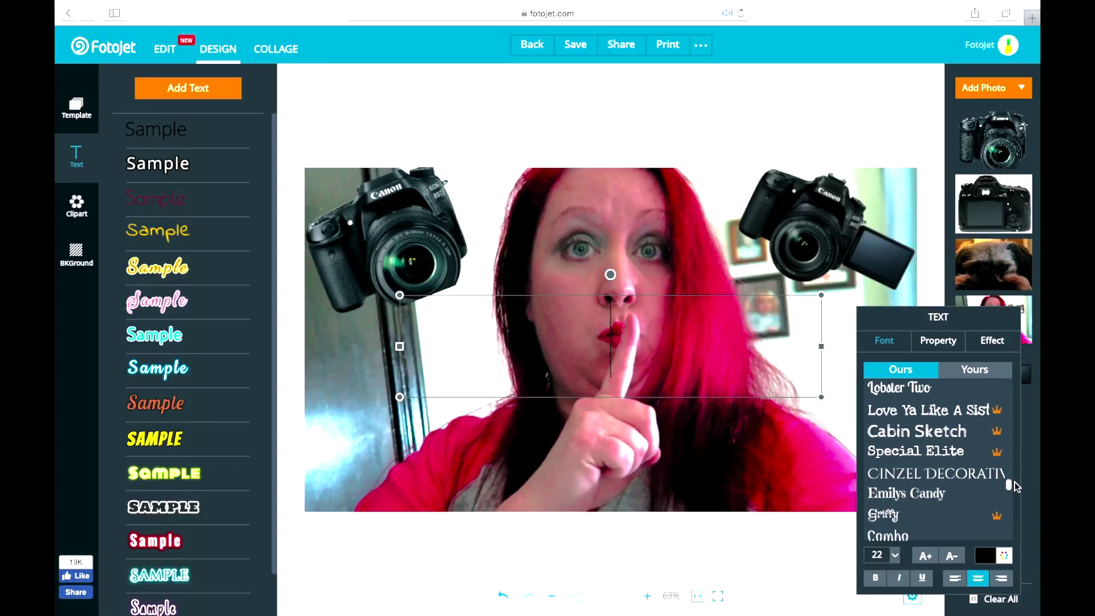
pyautogui.click(993, 413)
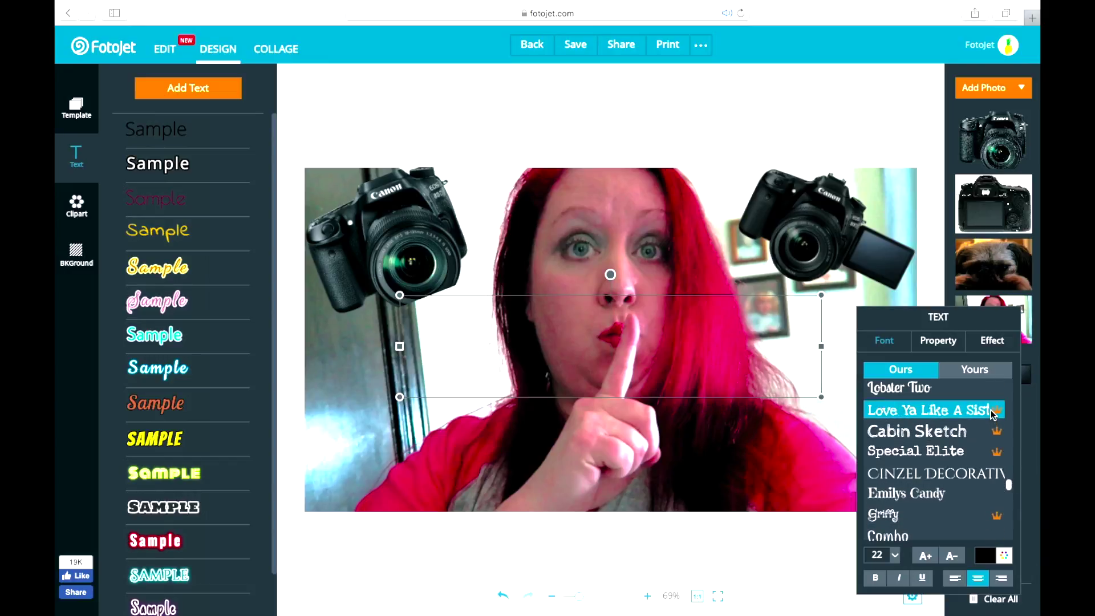
pyautogui.click(890, 555)
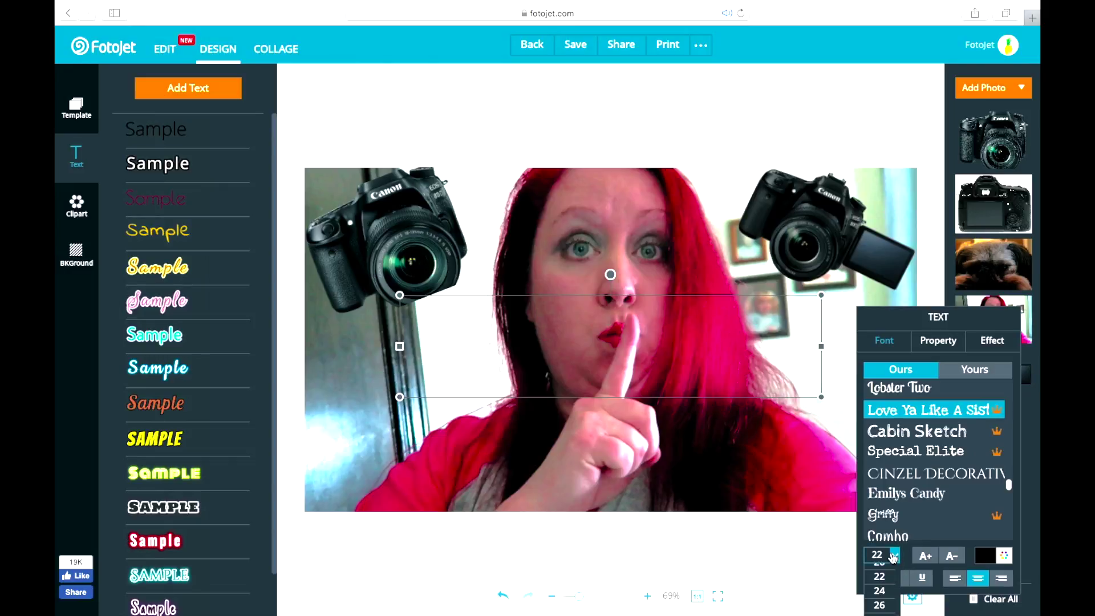
pyautogui.scroll(-1, 885, 599)
pyautogui.scroll(-1, 880, 593)
pyautogui.click(883, 613)
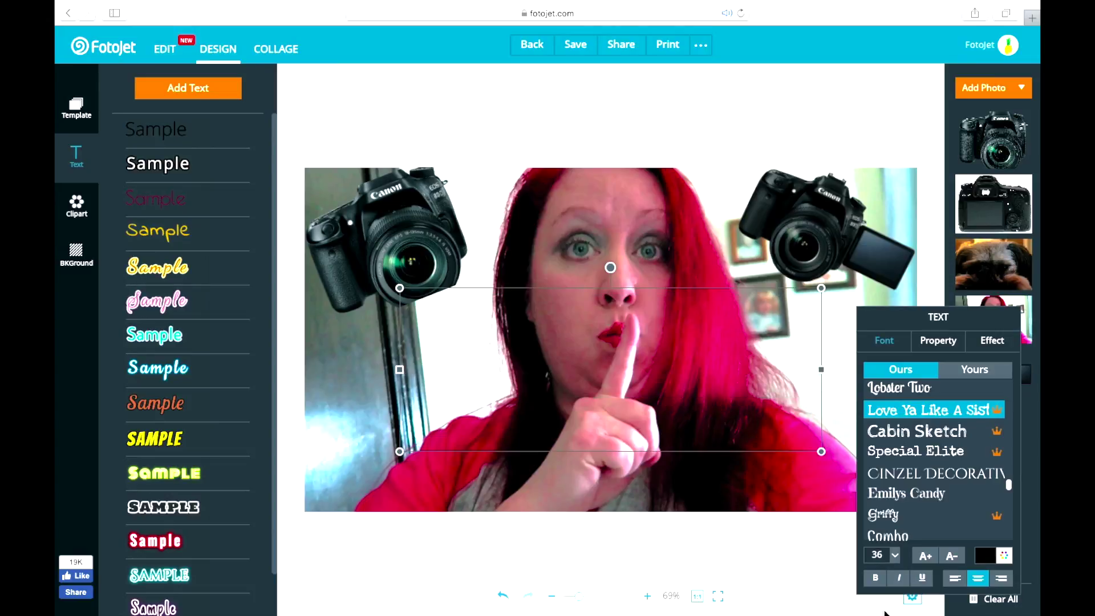
# - Enter "HOW" in the heading text box and tilt the text counter-clockwise
pyautogui.click(621, 360)
pyautogui.write('HOW')
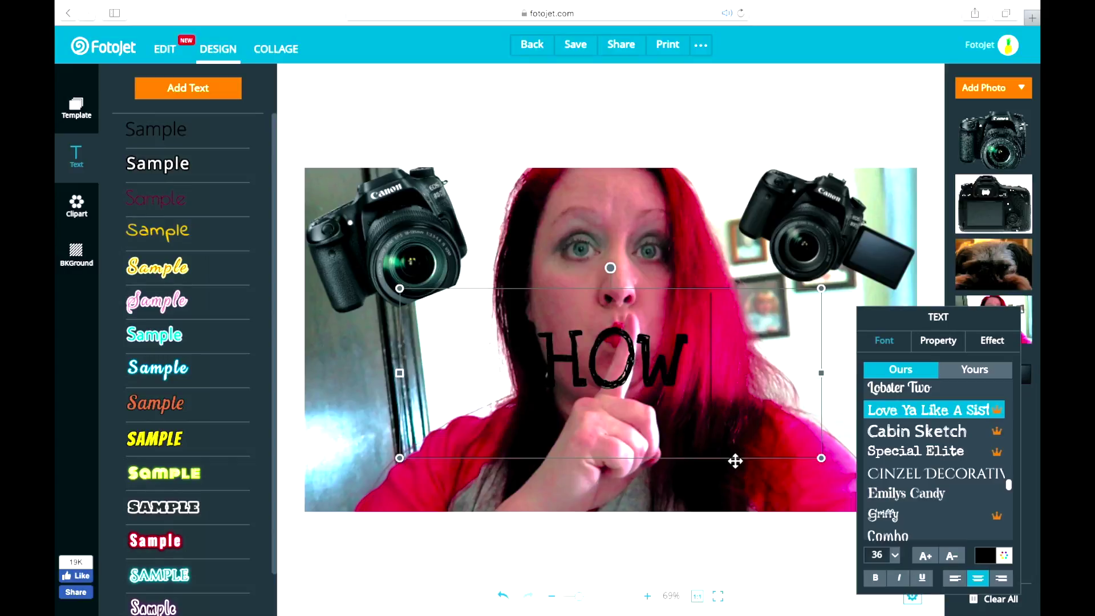
pyautogui.click(648, 255)
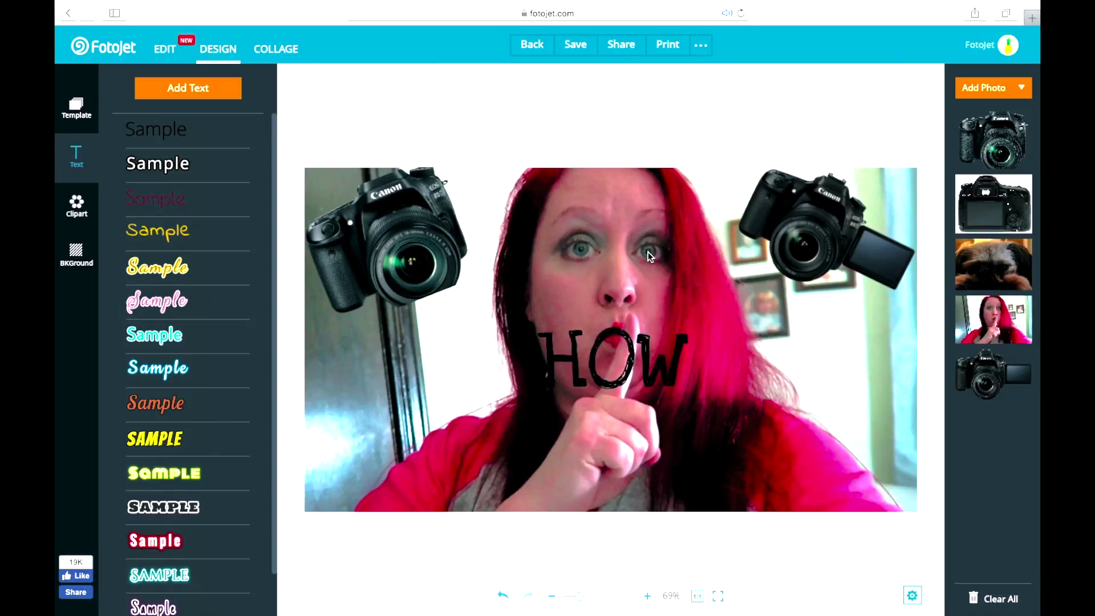
pyautogui.click(604, 350)
pyautogui.moveTo(609, 267); pyautogui.dragTo(539, 224)
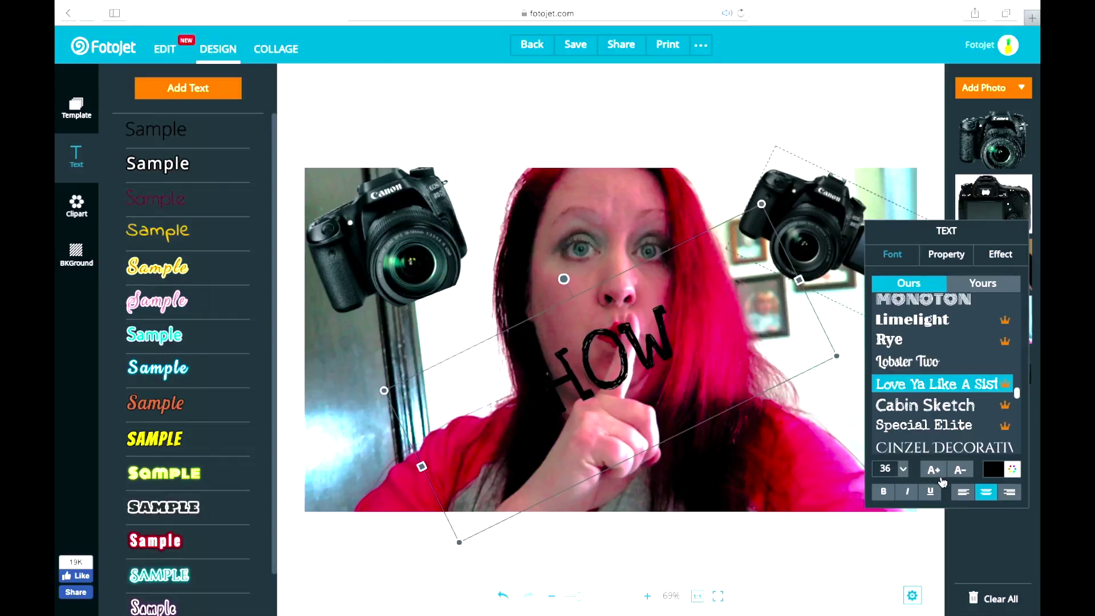
# - Enlarge the "HOW" text to size 48 and open its layer properties
pyautogui.click(934, 469)
pyautogui.click(934, 470)
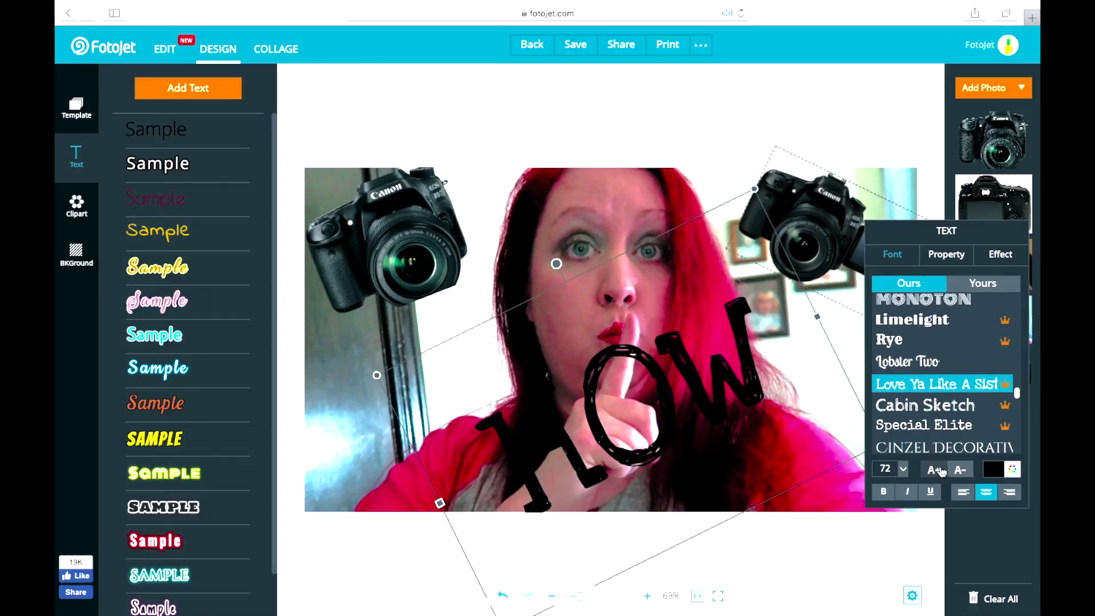
pyautogui.click(961, 469)
pyautogui.click(961, 470)
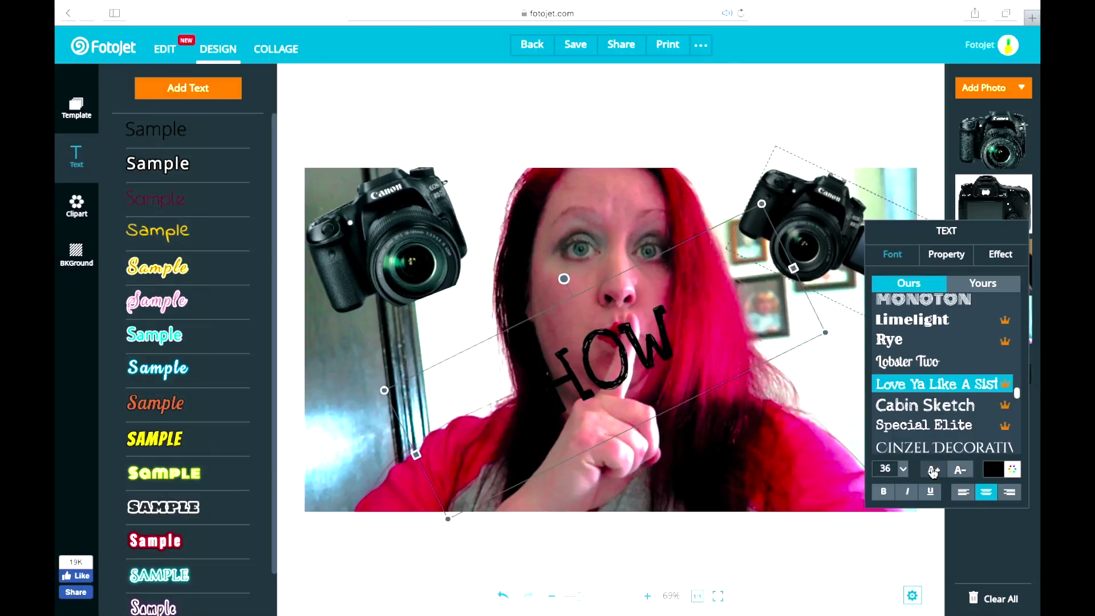
pyautogui.click(934, 469)
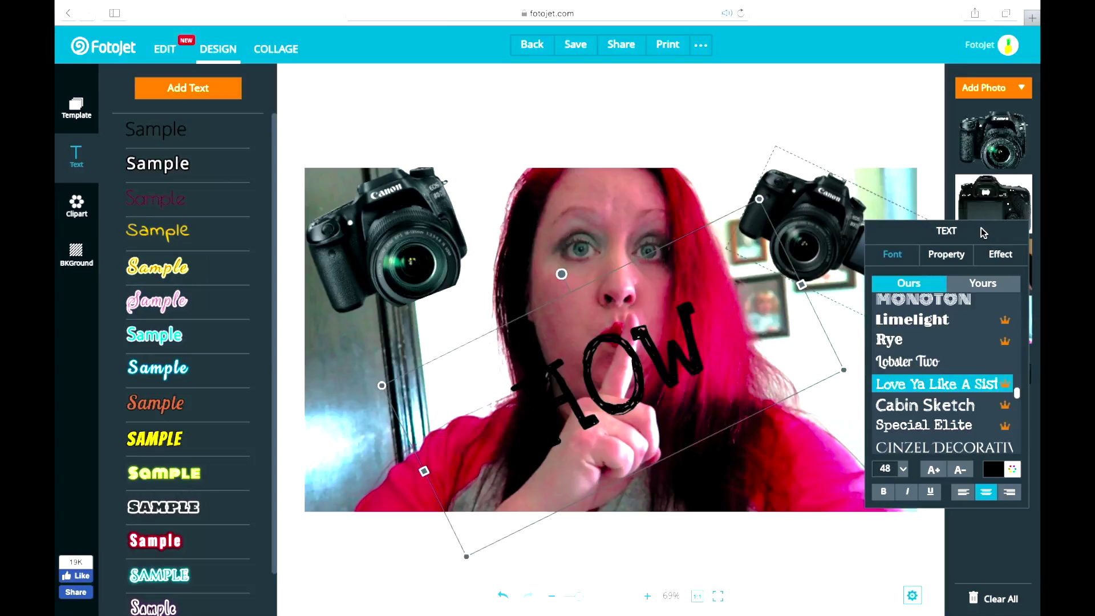
pyautogui.click(959, 255)
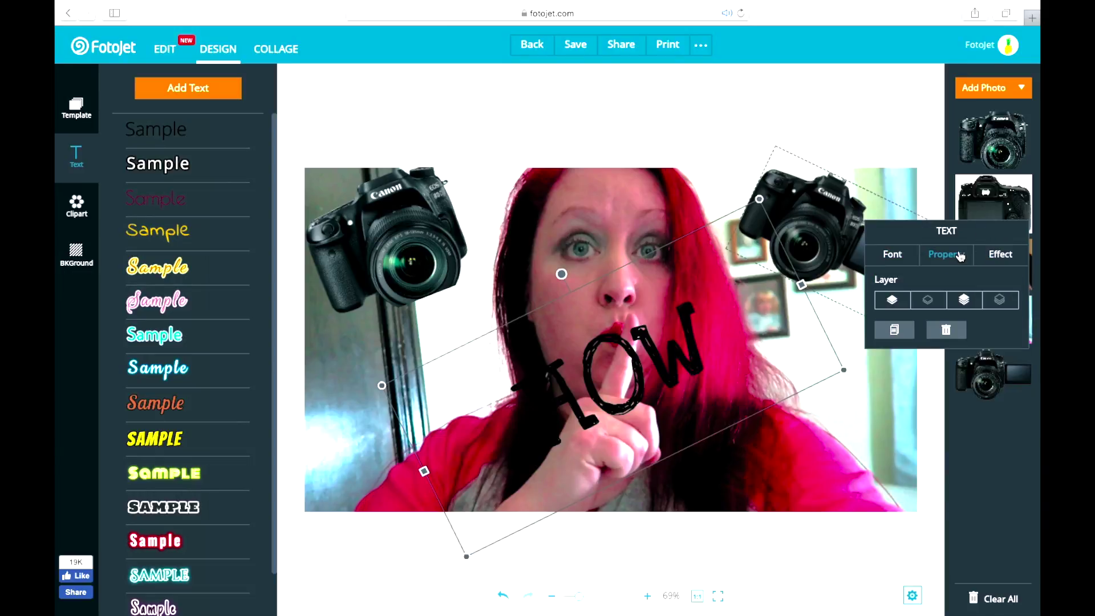
# - Turn on the outline and glow effects for the "HOW" text
pyautogui.click(893, 301)
pyautogui.click(964, 300)
pyautogui.click(1008, 256)
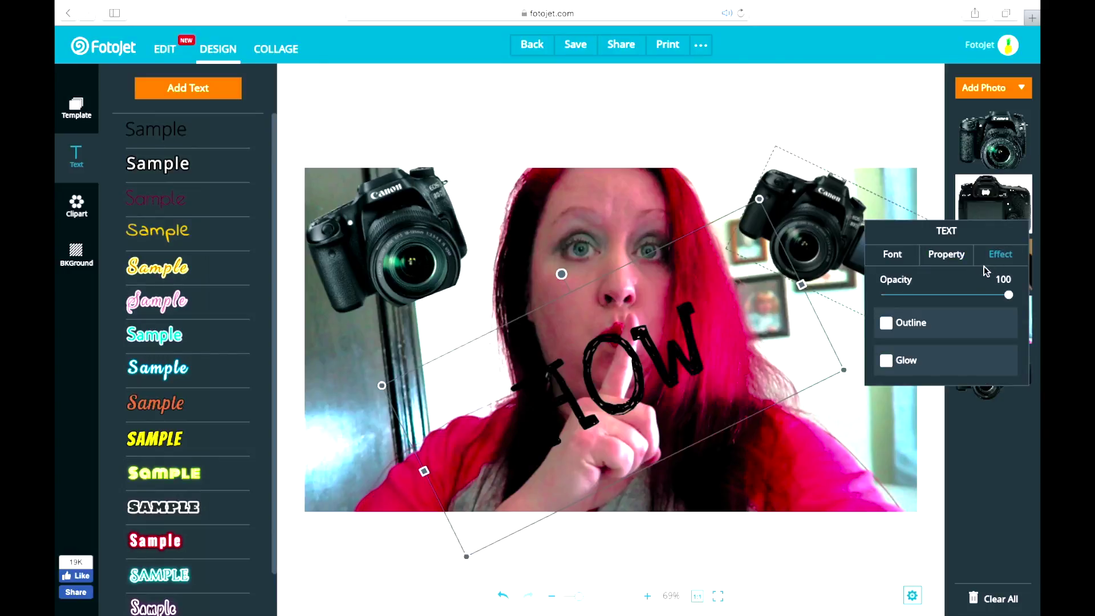
pyautogui.click(886, 324)
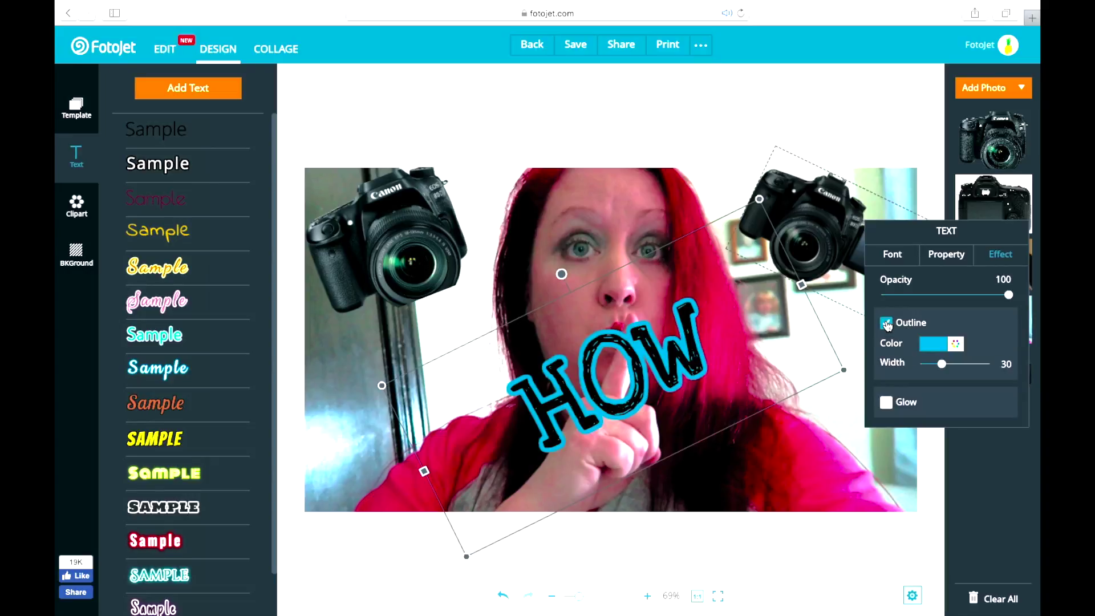
pyautogui.click(886, 403)
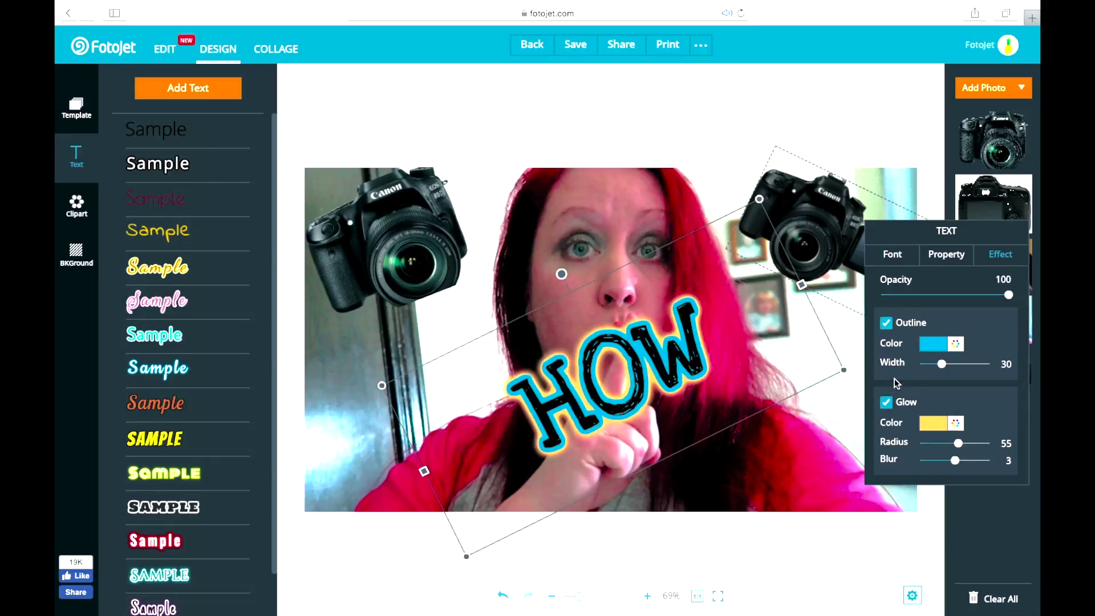
# - Try pink and magenta for the "HOW" text's outline, then set it to bright cyan
pyautogui.click(934, 345)
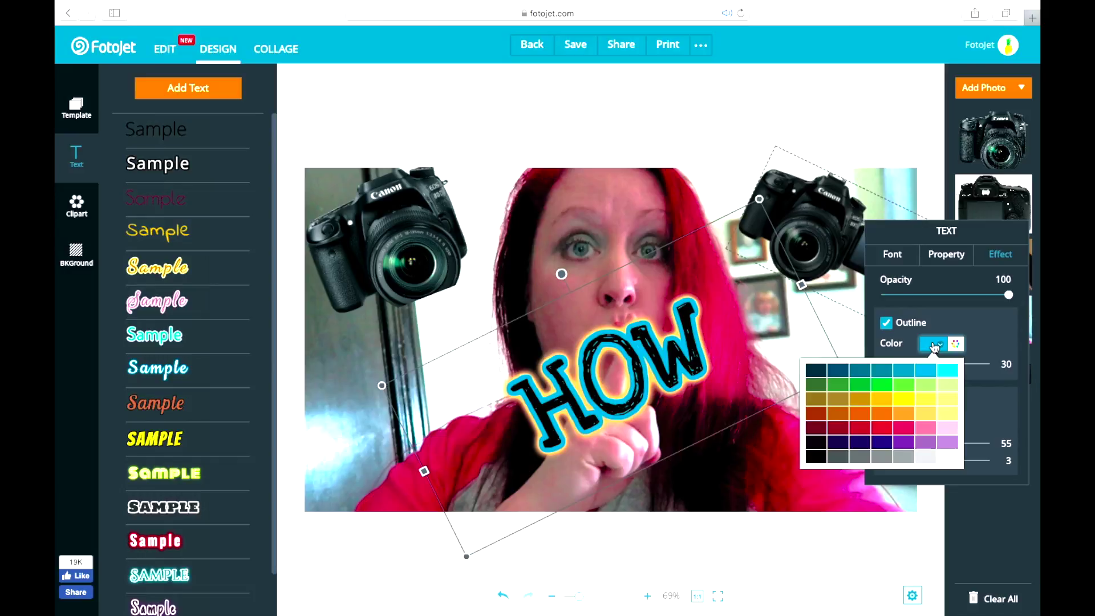
pyautogui.click(926, 428)
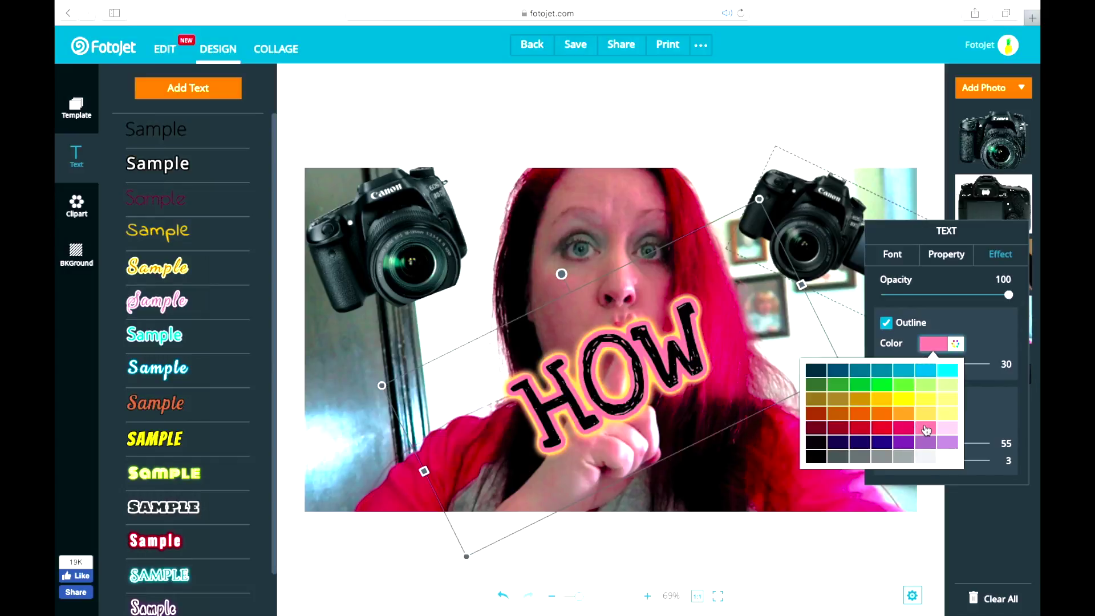
pyautogui.click(904, 429)
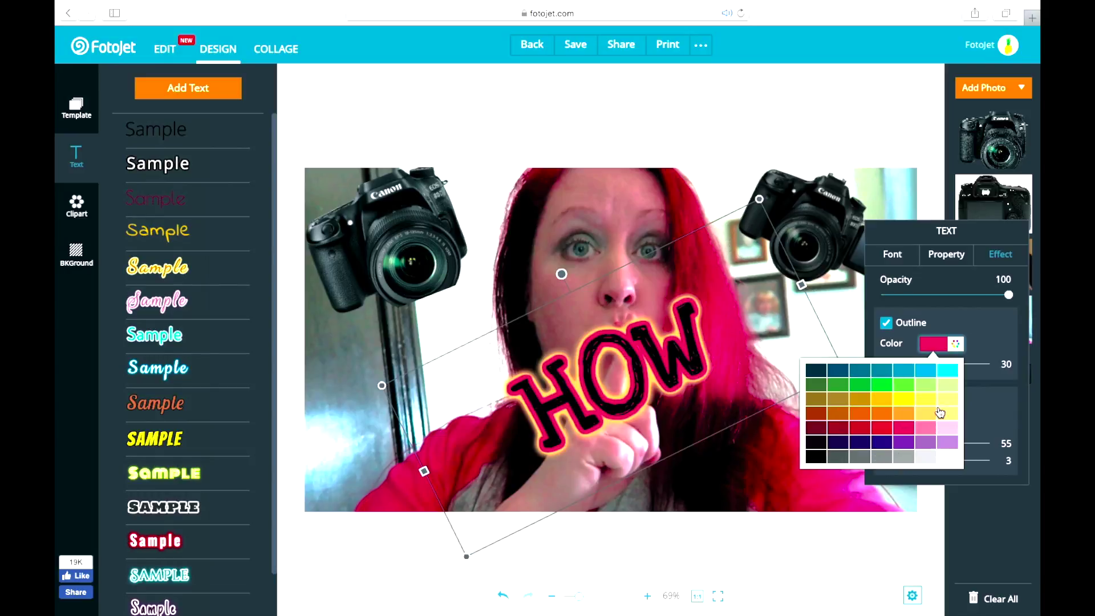
pyautogui.click(949, 371)
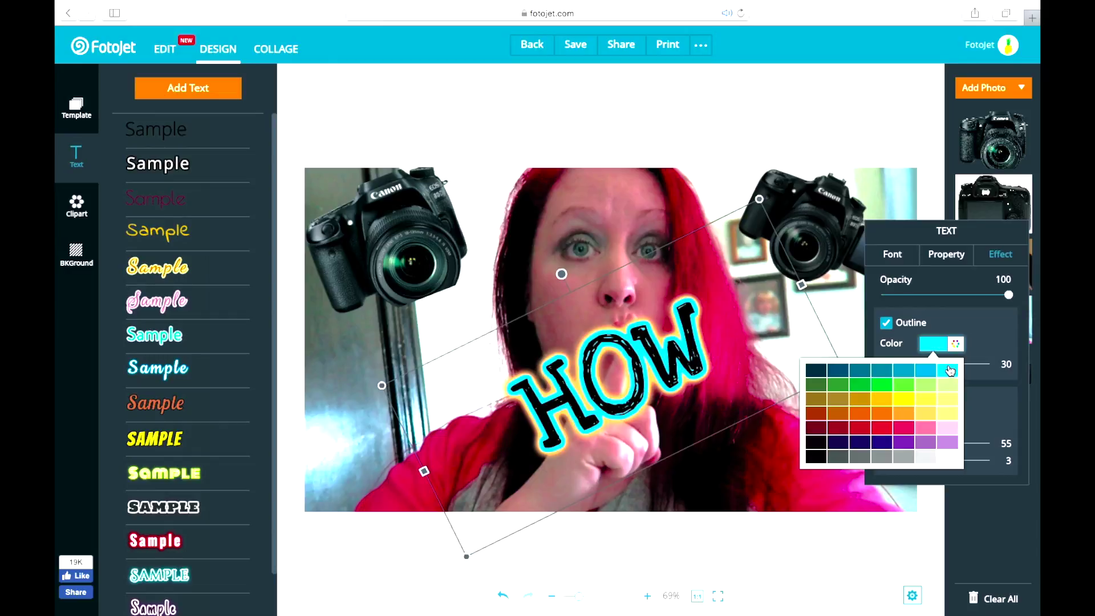
pyautogui.click(988, 323)
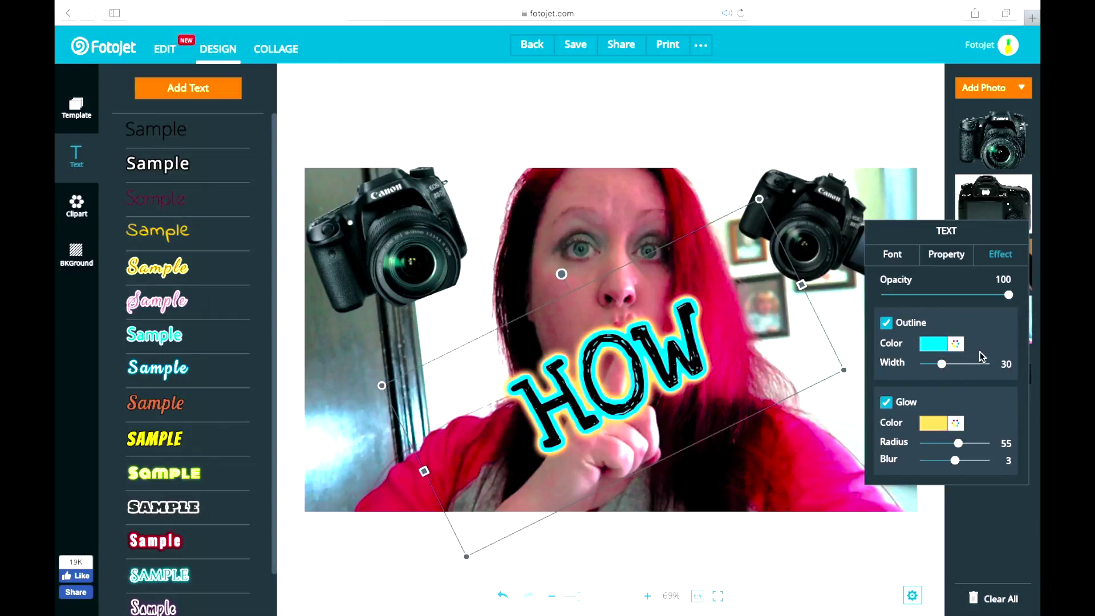
# - Set the glow color of the "HOW" text to light pink
pyautogui.click(956, 425)
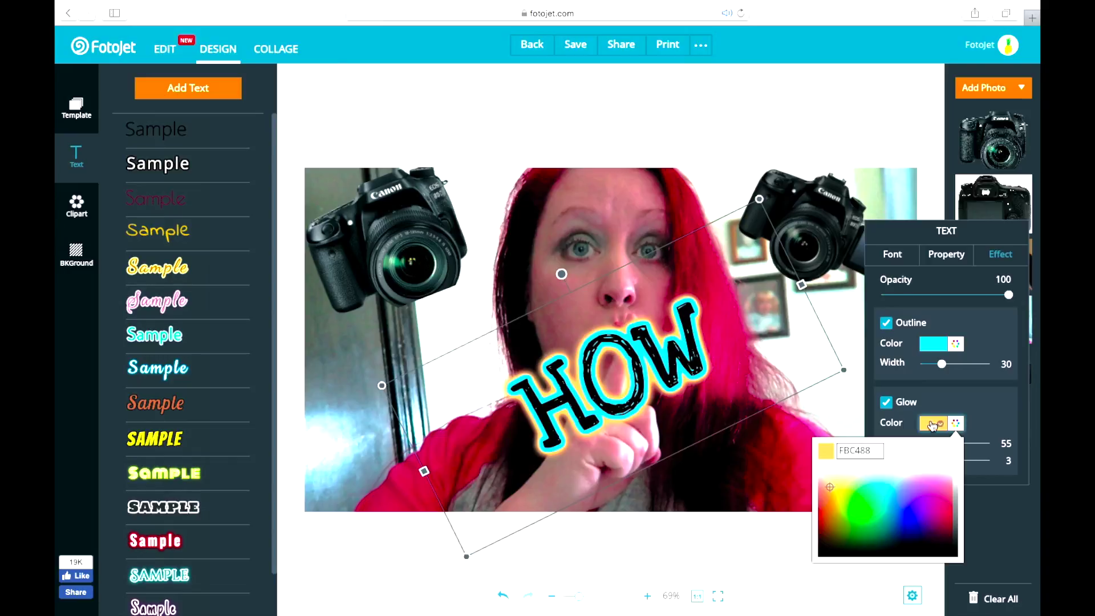
pyautogui.click(934, 423)
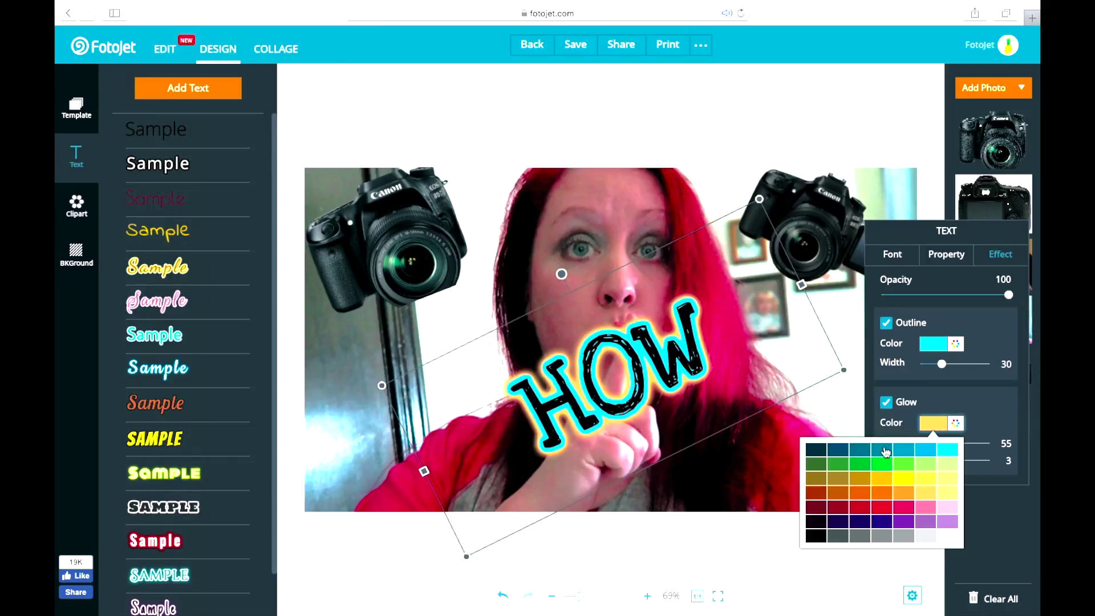
pyautogui.click(926, 508)
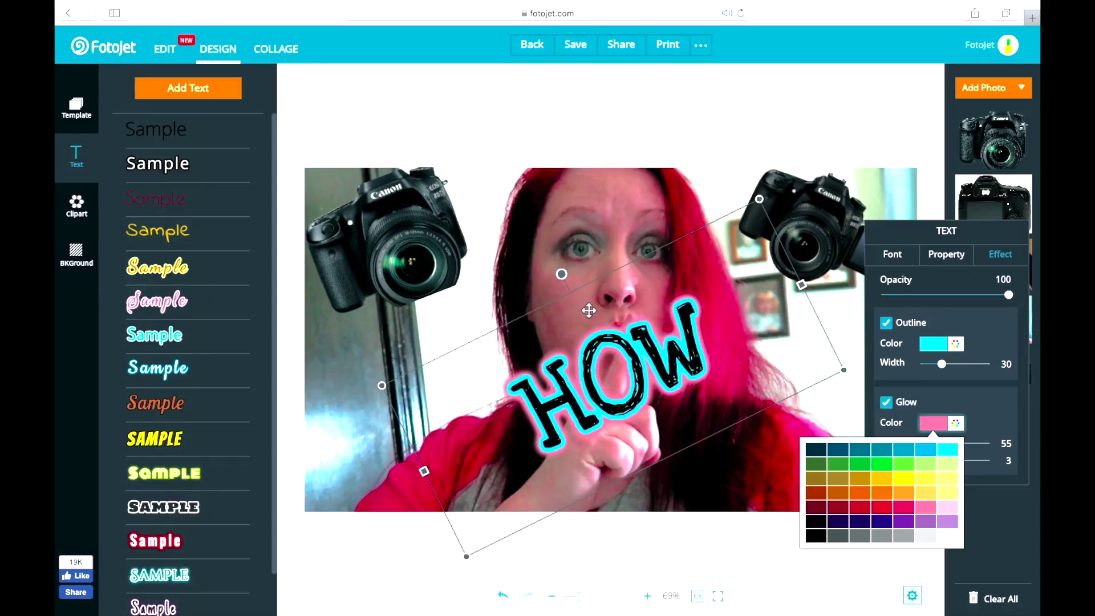
# - Move the "HOW" text beside the woman's face, directly below the camera on the same side, and deselect it
pyautogui.click(613, 365)
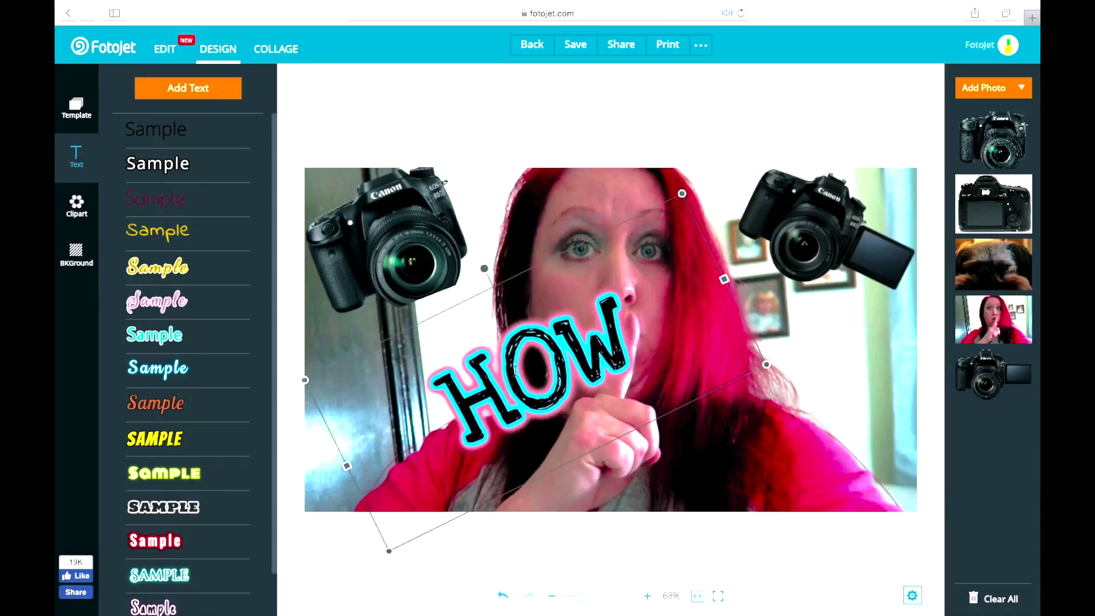
pyautogui.moveTo(515, 369); pyautogui.dragTo(409, 360)
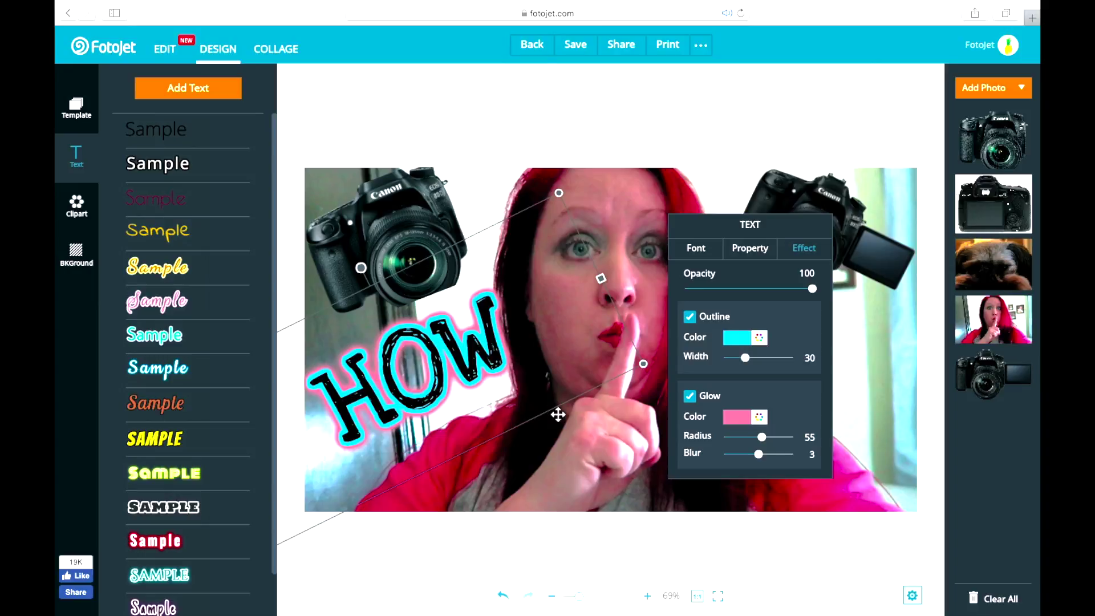
pyautogui.click(576, 439)
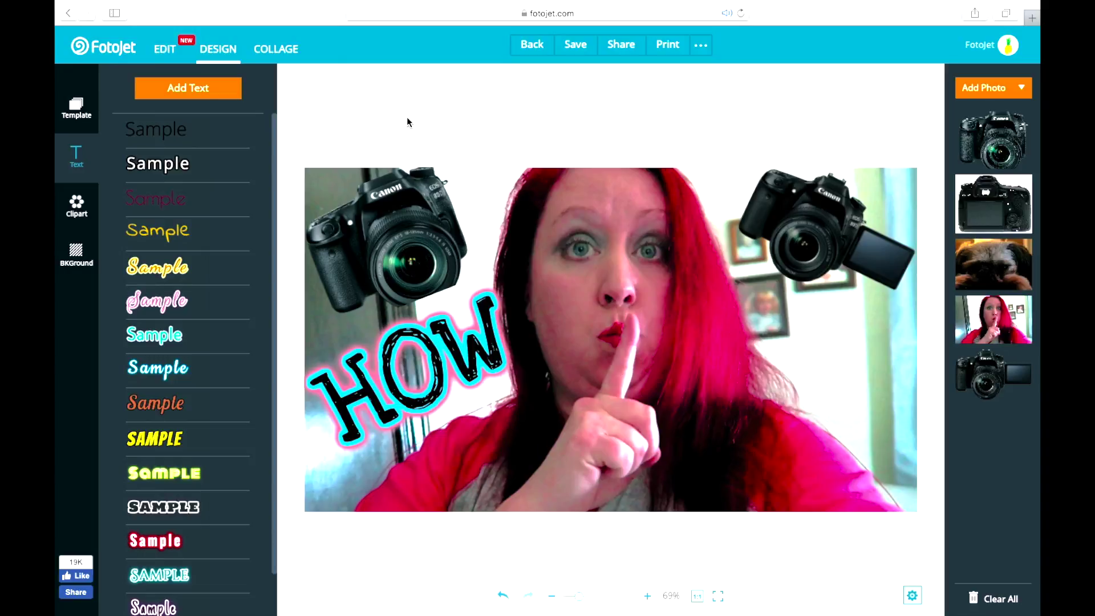
# - Add a new text box and set it to the Love Ya Like A Sister font at size 36
pyautogui.click(207, 89)
pyautogui.click(676, 301)
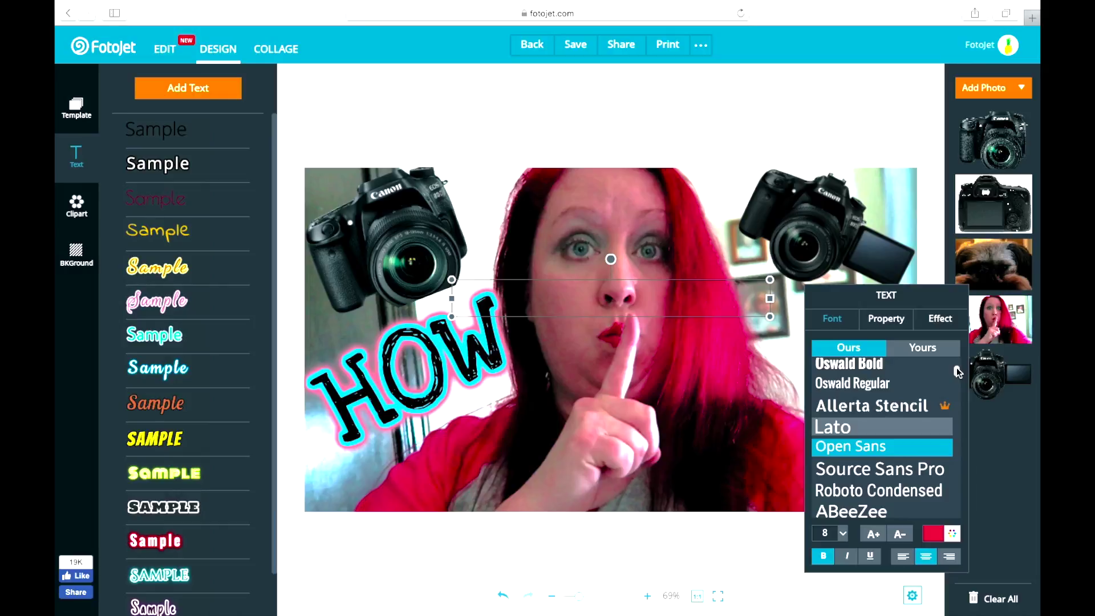
pyautogui.moveTo(957, 367)
pyautogui.mouseDown()
pyautogui.moveTo(980, 518)
pyautogui.moveTo(974, 460)
pyautogui.mouseUp()
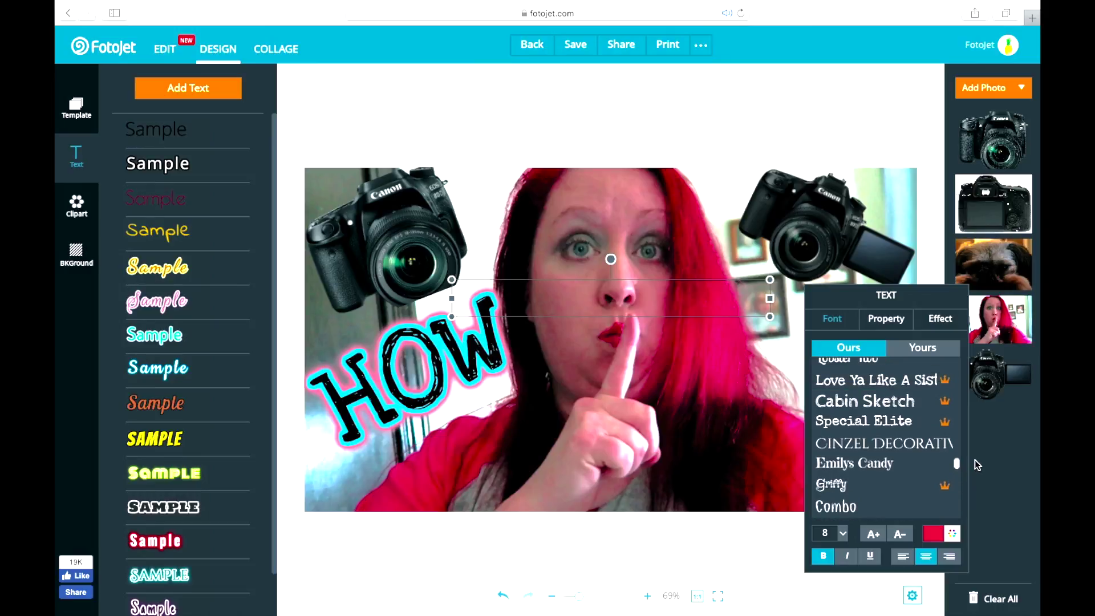
pyautogui.click(938, 384)
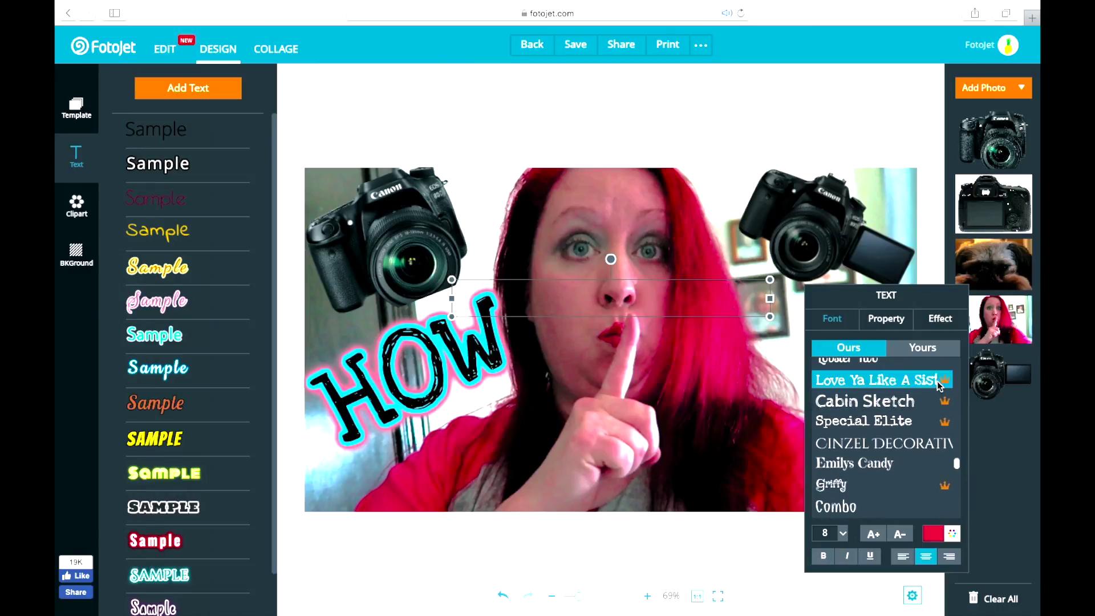
pyautogui.click(841, 534)
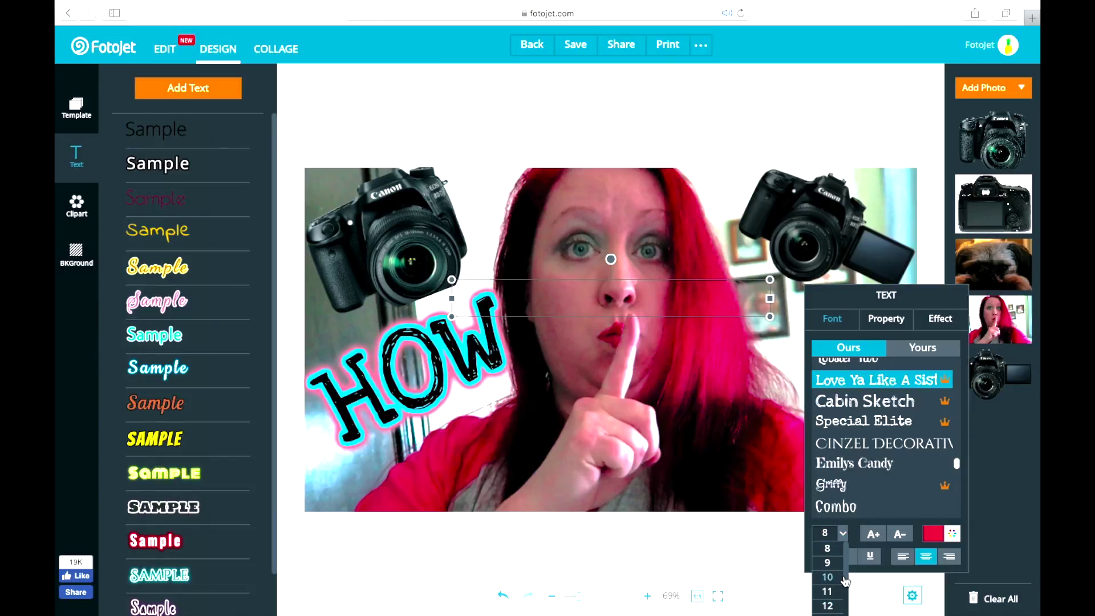
pyautogui.moveTo(846, 562); pyautogui.dragTo(845, 612)
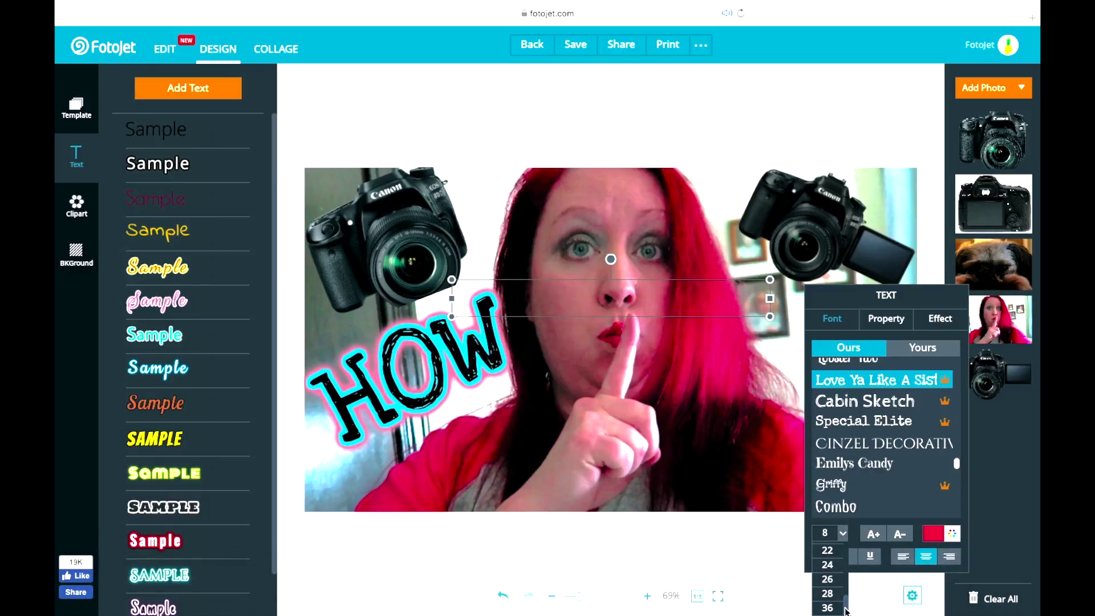
pyautogui.click(831, 609)
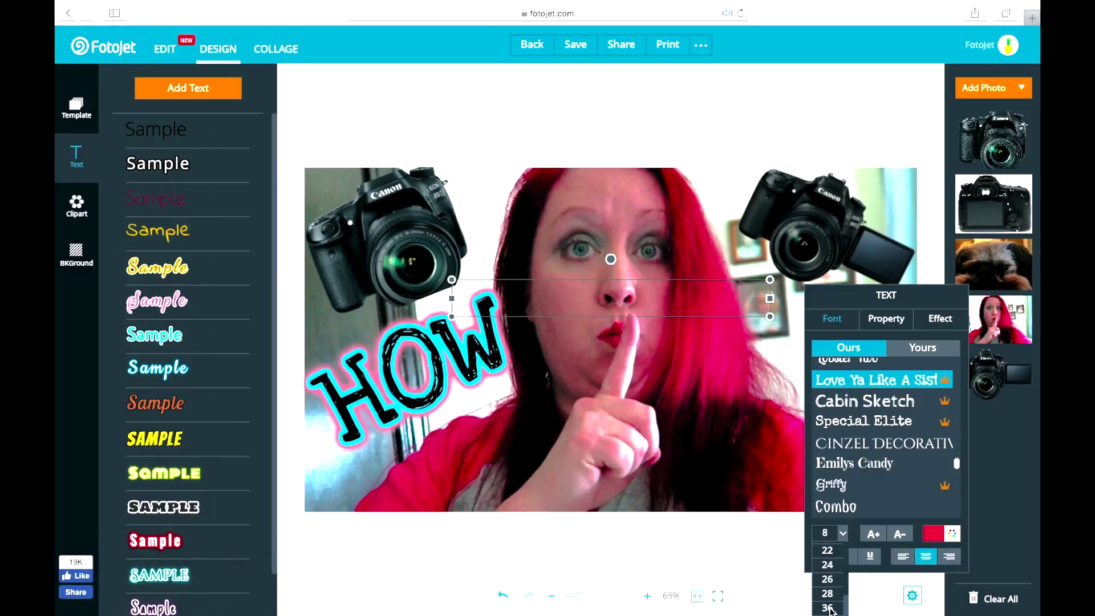
pyautogui.click(828, 607)
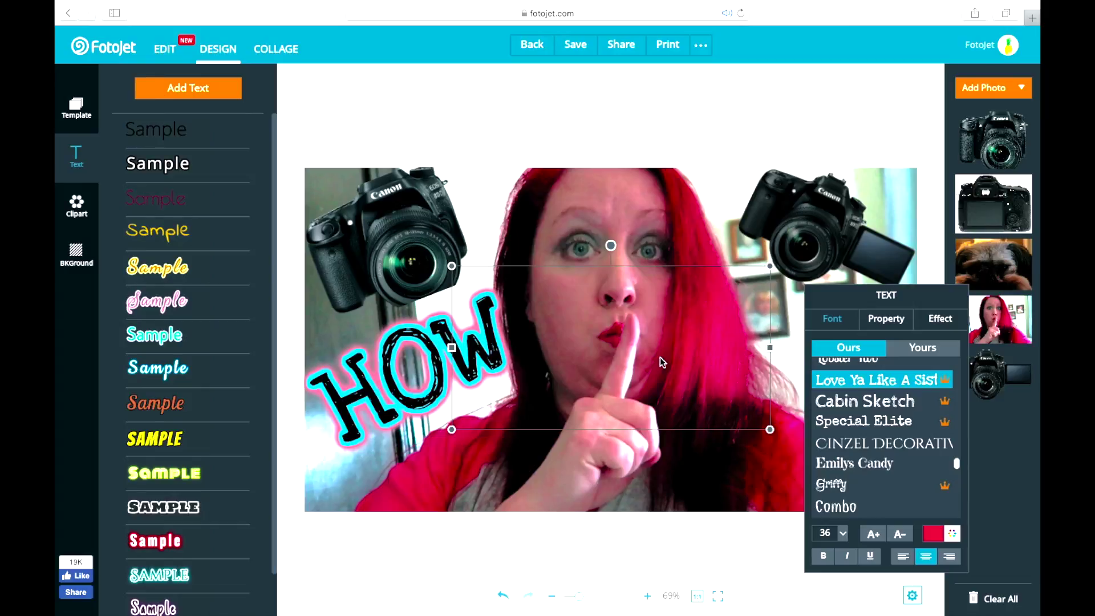
# - Enter "TO" in the new text box and color it black
pyautogui.write('T')
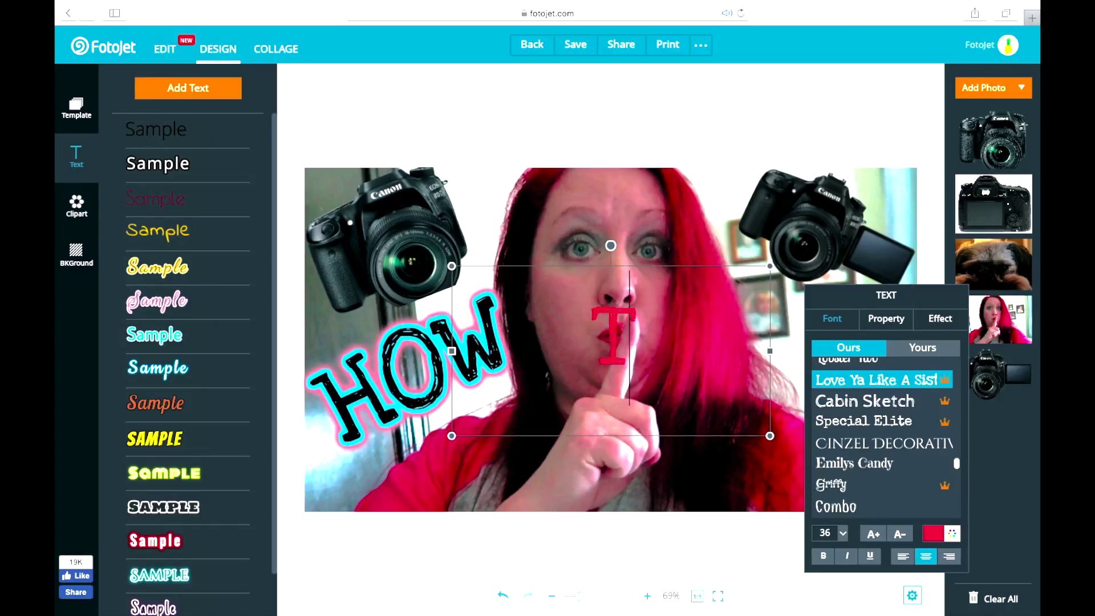
pyautogui.write('O')
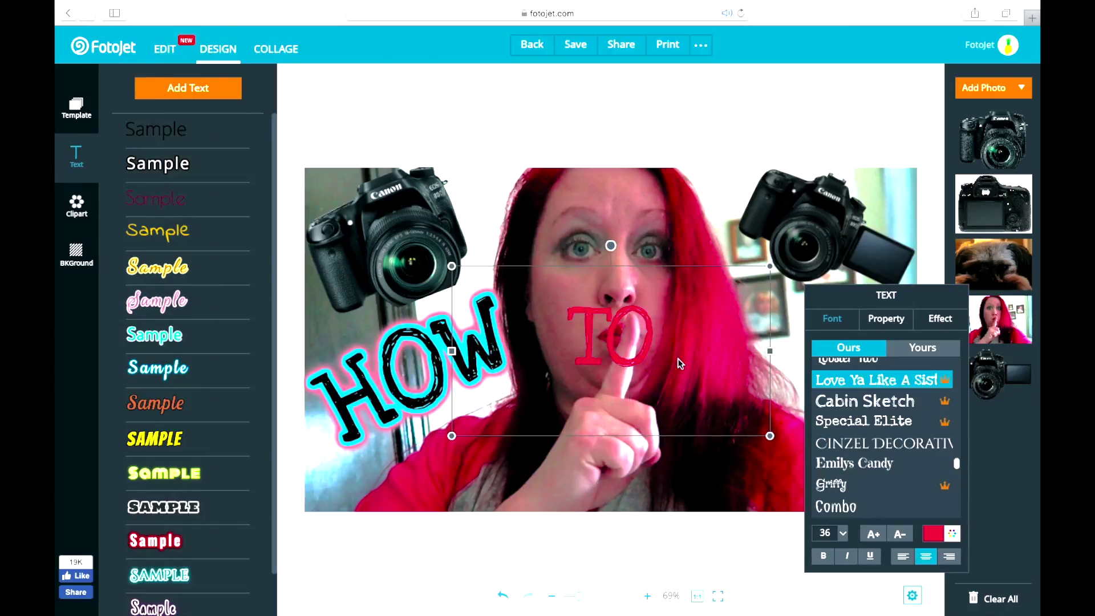
pyautogui.click(933, 535)
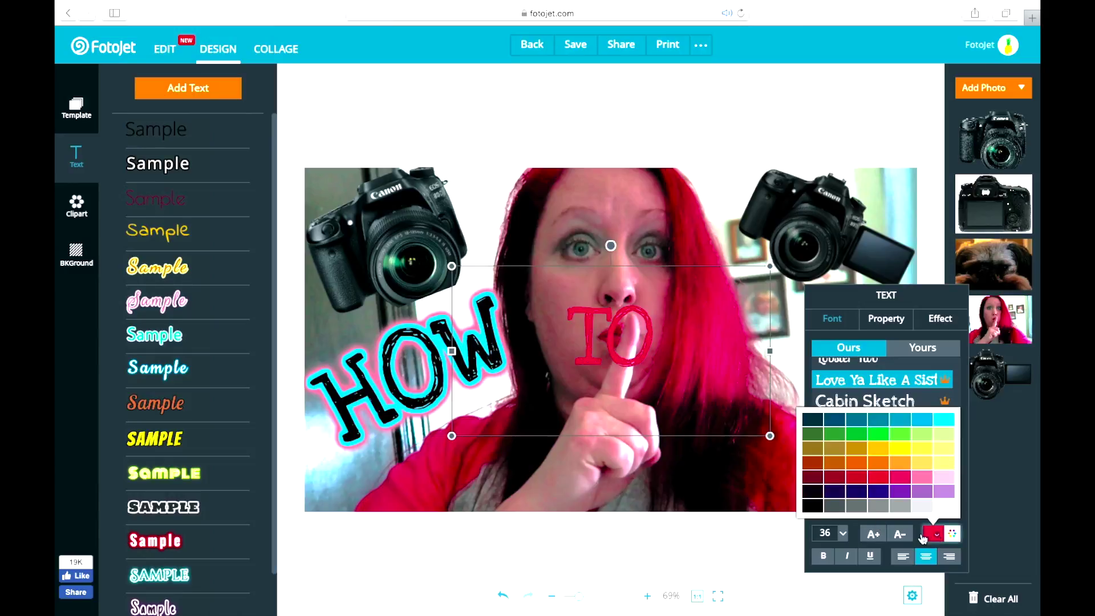
pyautogui.click(810, 506)
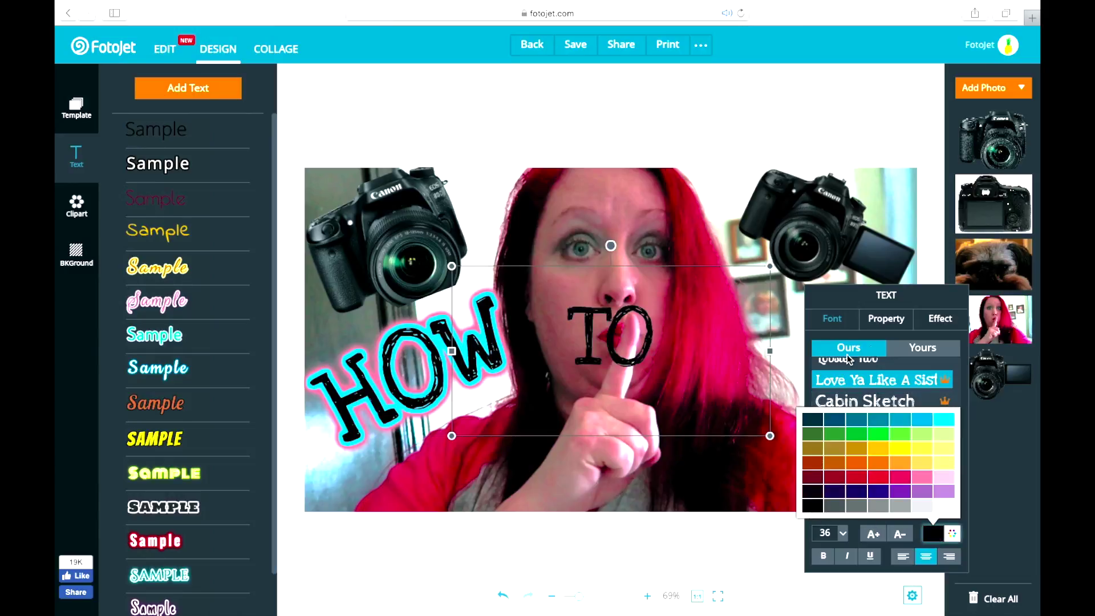
# - Give the "TO" text a blue outline and a light pink glow
pyautogui.click(939, 318)
pyautogui.click(826, 388)
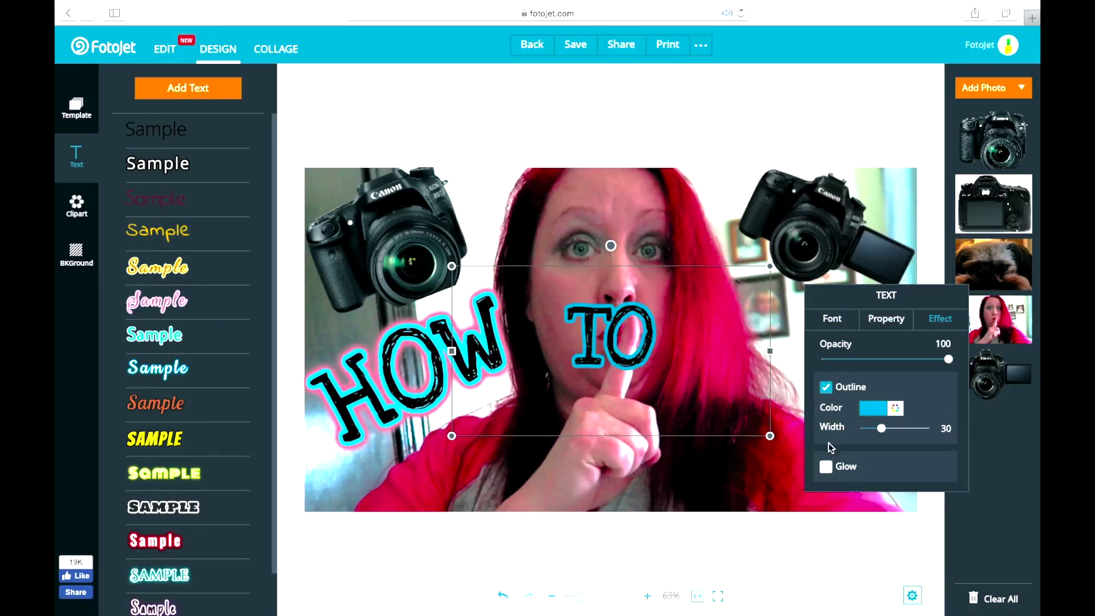
pyautogui.click(827, 468)
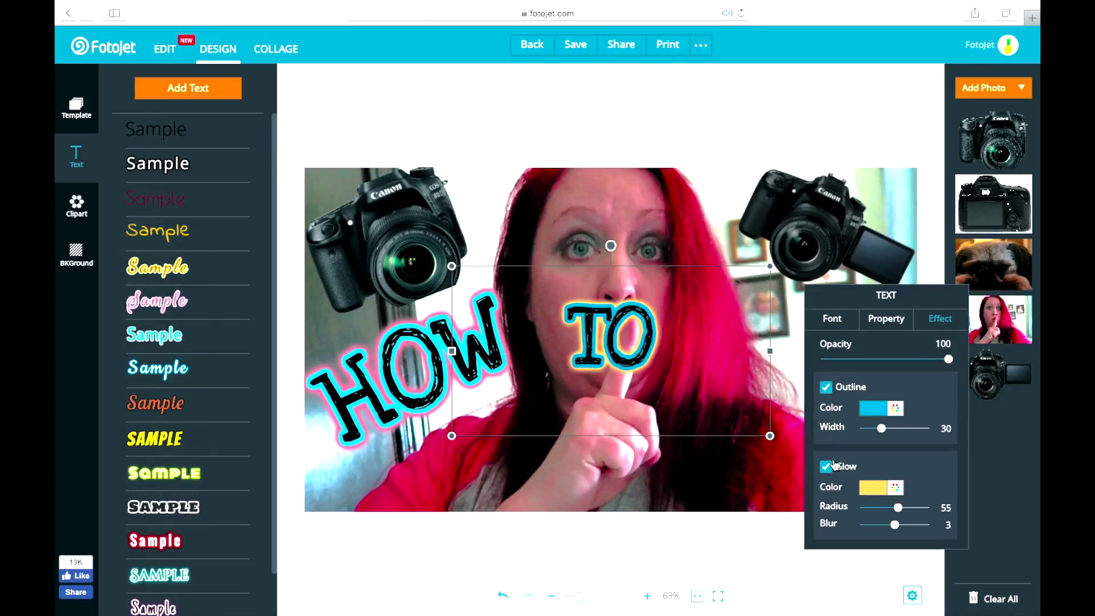
pyautogui.click(881, 485)
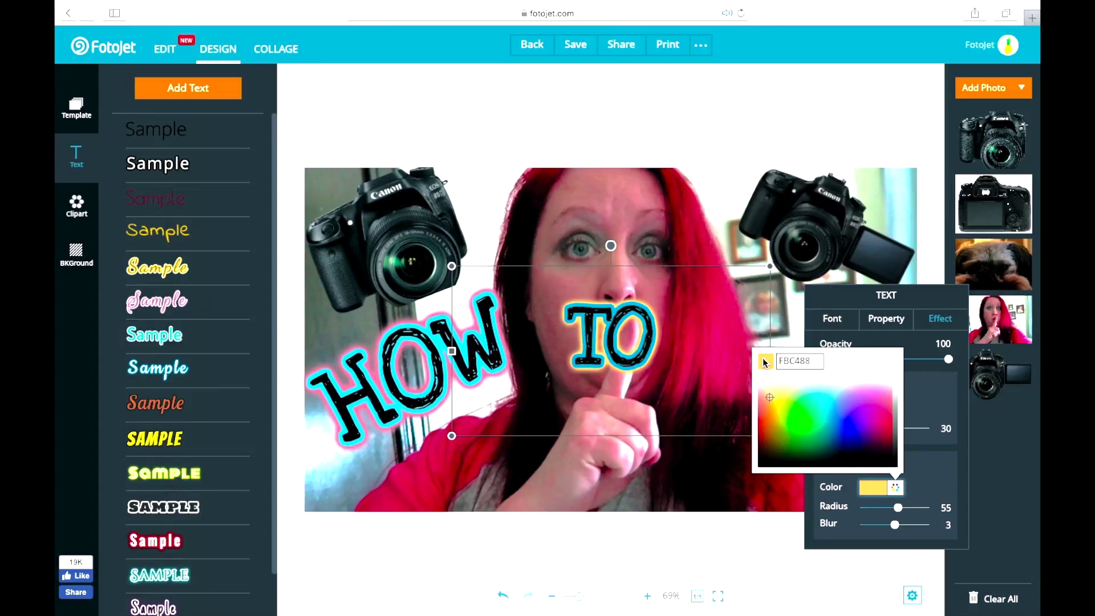
pyautogui.click(944, 505)
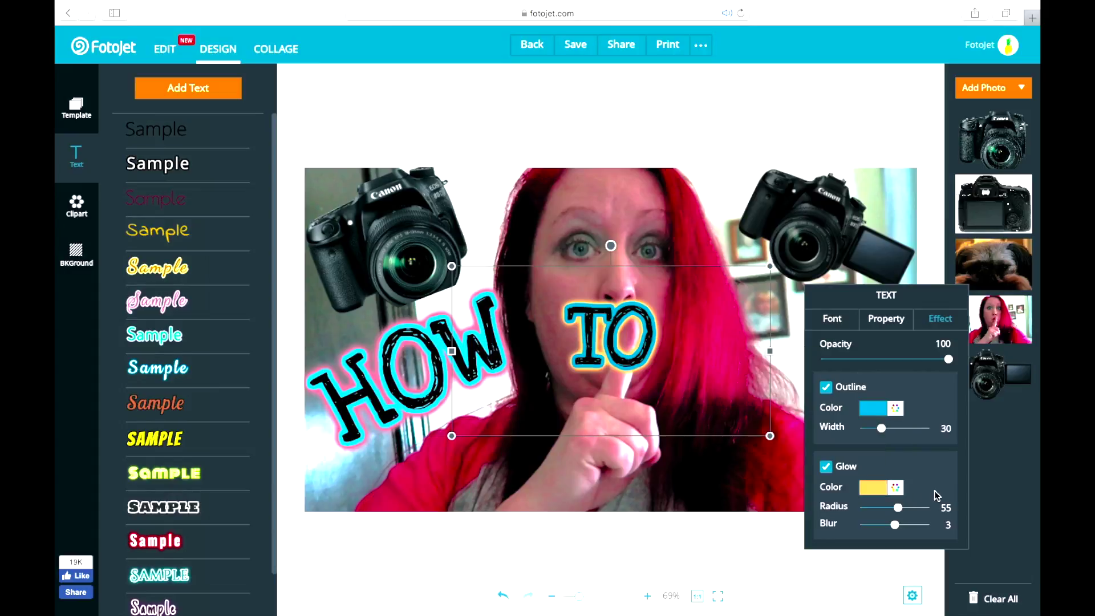
pyautogui.click(873, 489)
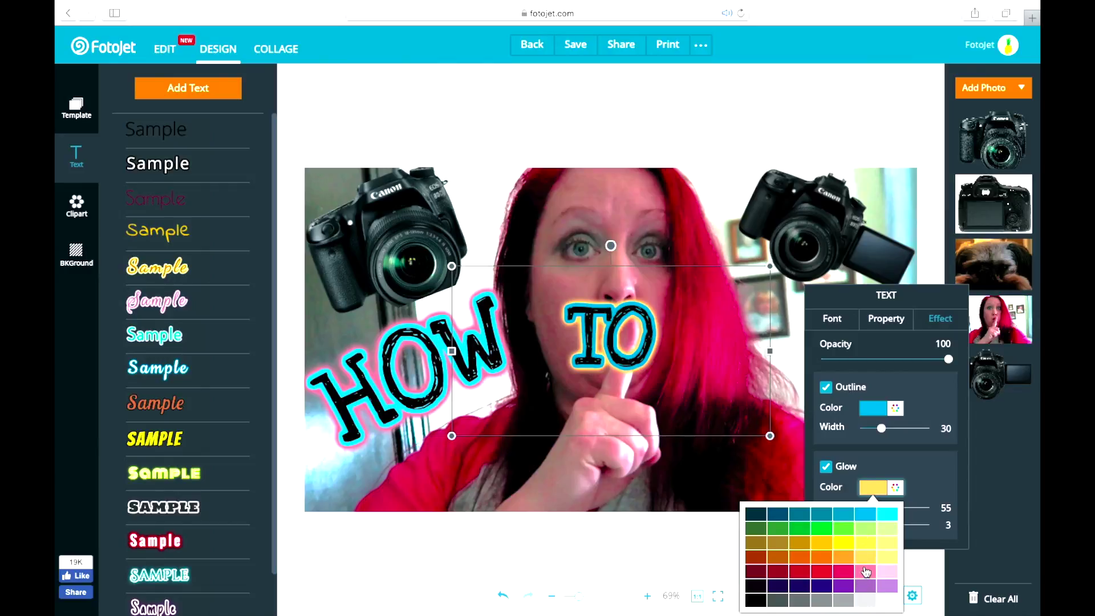
pyautogui.click(865, 572)
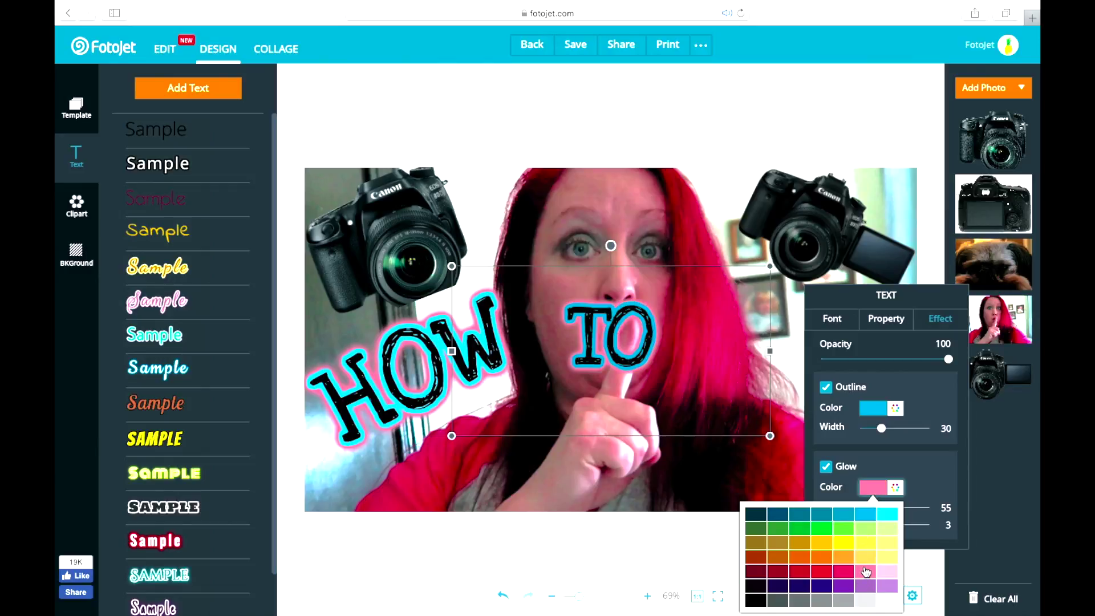
# - Tilt the "TO" text counter-clockwise to match the slant of "HOW"
pyautogui.click(610, 244)
pyautogui.moveTo(610, 244); pyautogui.dragTo(579, 251)
pyautogui.moveTo(533, 208); pyautogui.dragTo(526, 203)
pyautogui.moveTo(580, 350)
pyautogui.mouseDown()
pyautogui.moveTo(496, 432)
pyautogui.moveTo(533, 371)
pyautogui.moveTo(573, 357)
pyautogui.mouseUp()
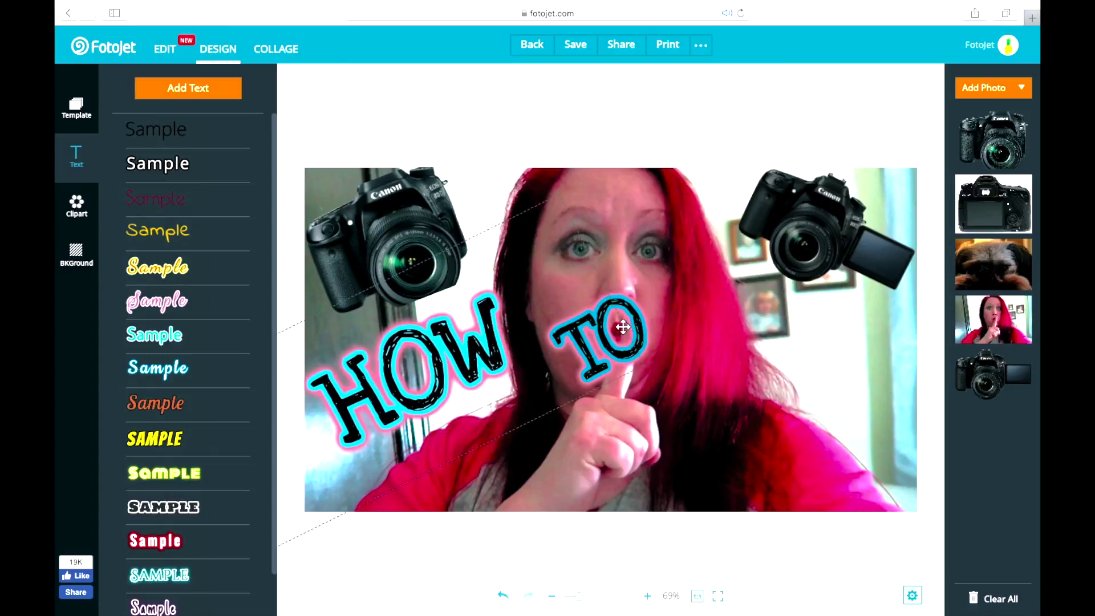
# - Move the "TO" text directly below "HOW", clear of the face in the background photo
pyautogui.click(688, 313)
pyautogui.click(621, 329)
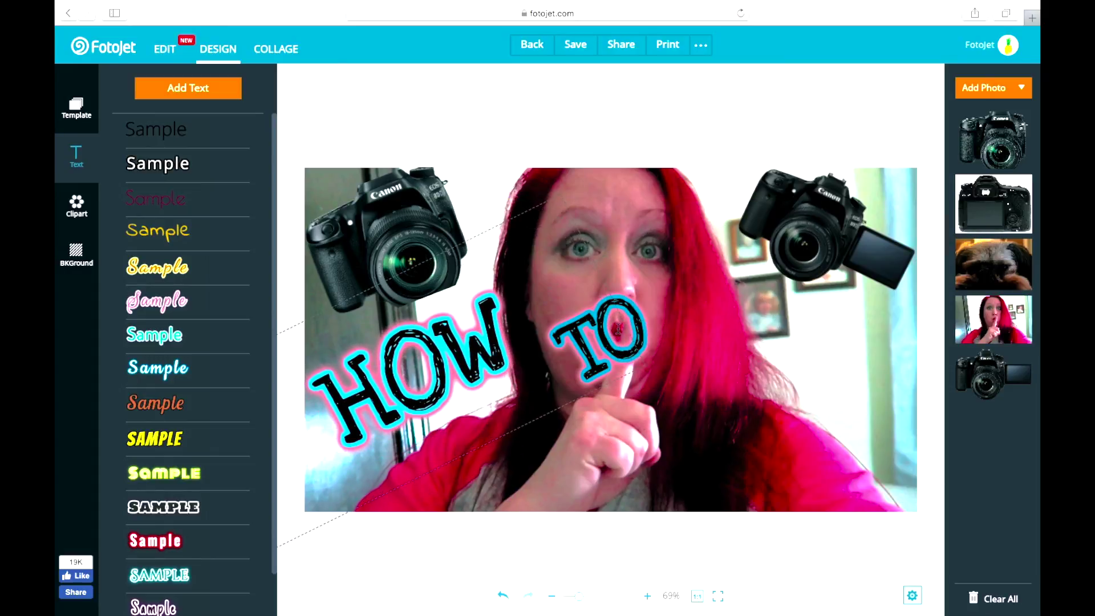
pyautogui.click(689, 301)
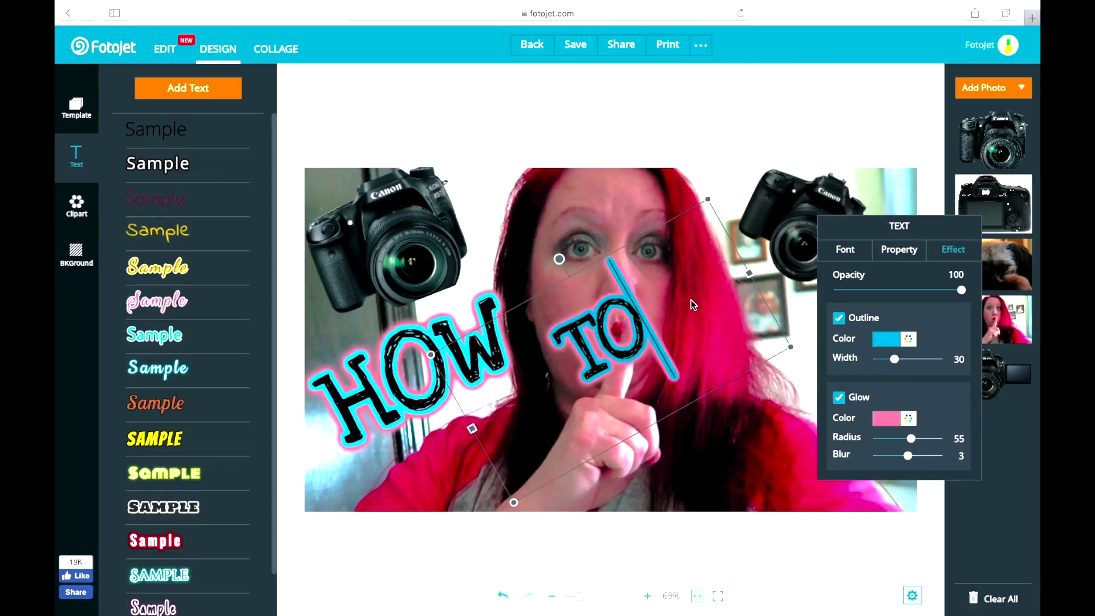
pyautogui.click(697, 420)
pyautogui.click(633, 332)
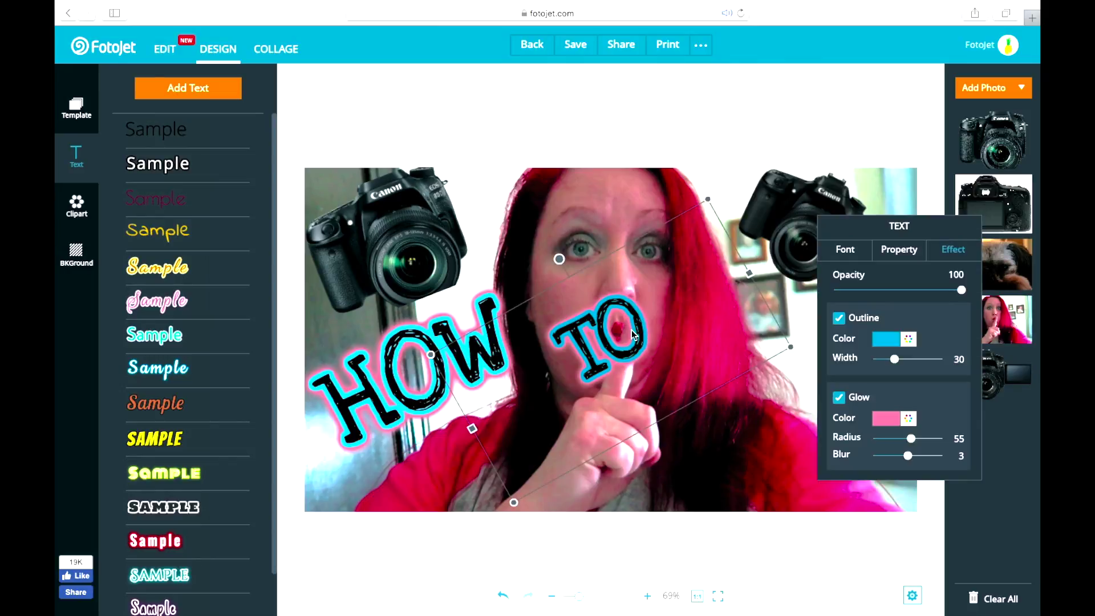
pyautogui.click(704, 447)
pyautogui.moveTo(641, 324); pyautogui.dragTo(509, 439)
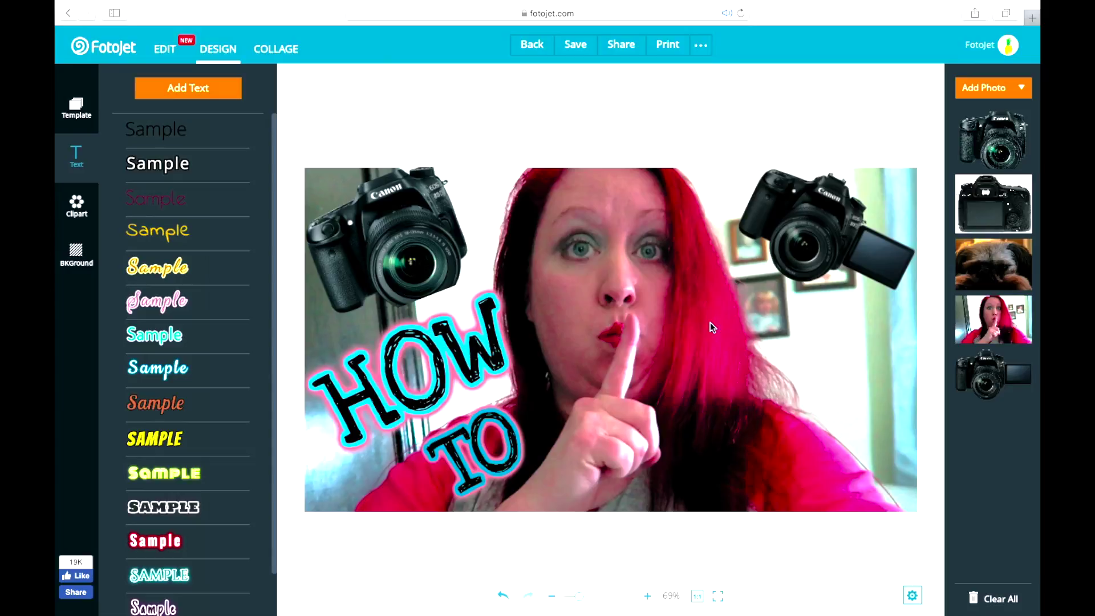
pyautogui.press('shift+super+backslash')
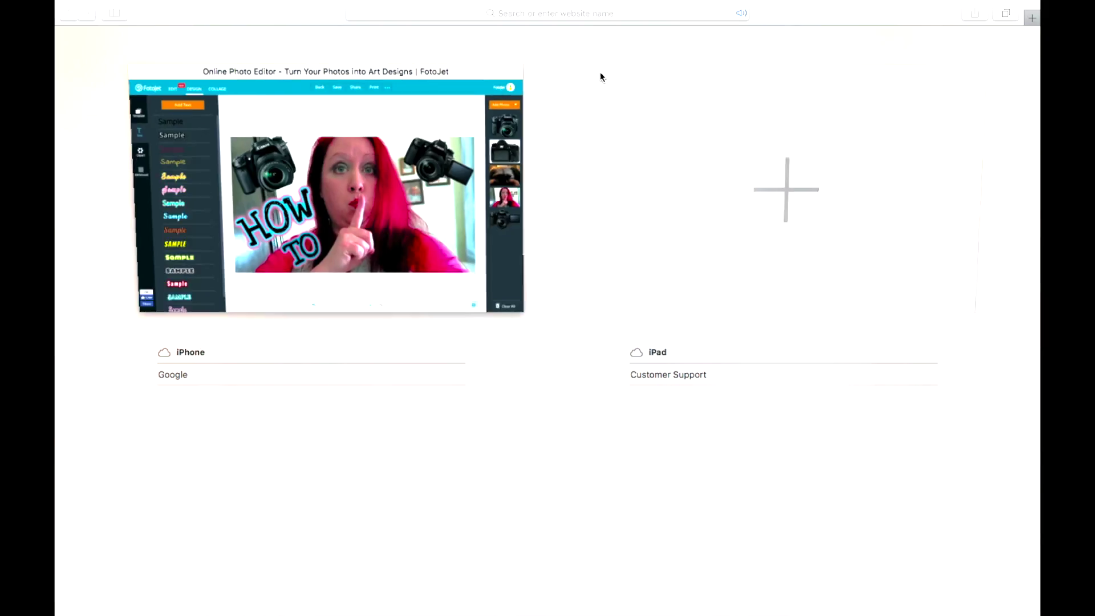
pyautogui.click(439, 116)
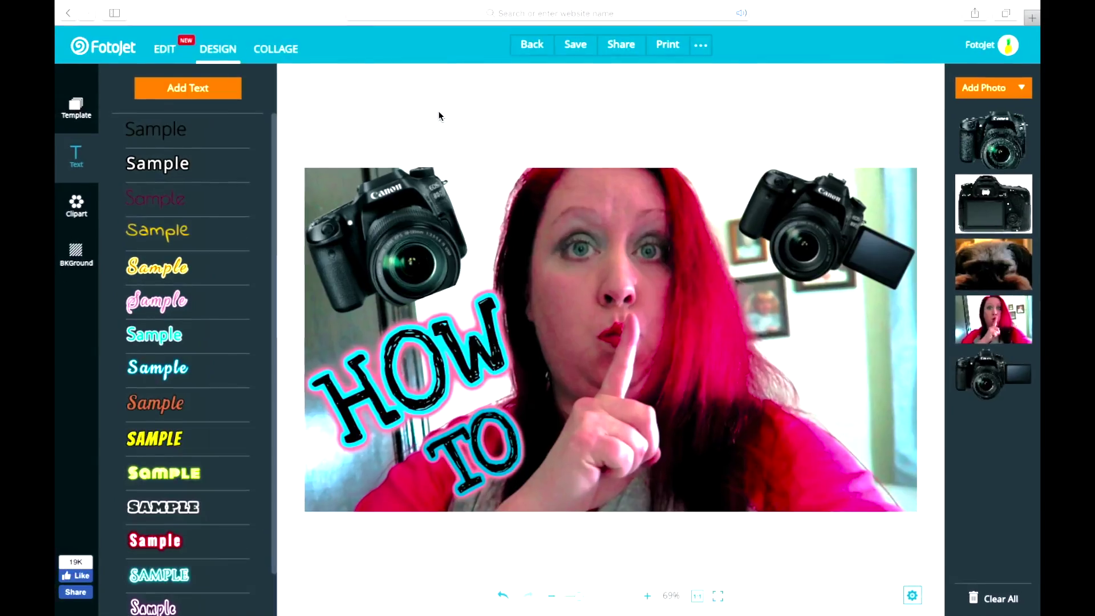
# - Export the thumbnail design as a JPG at High quality
pyautogui.click(576, 50)
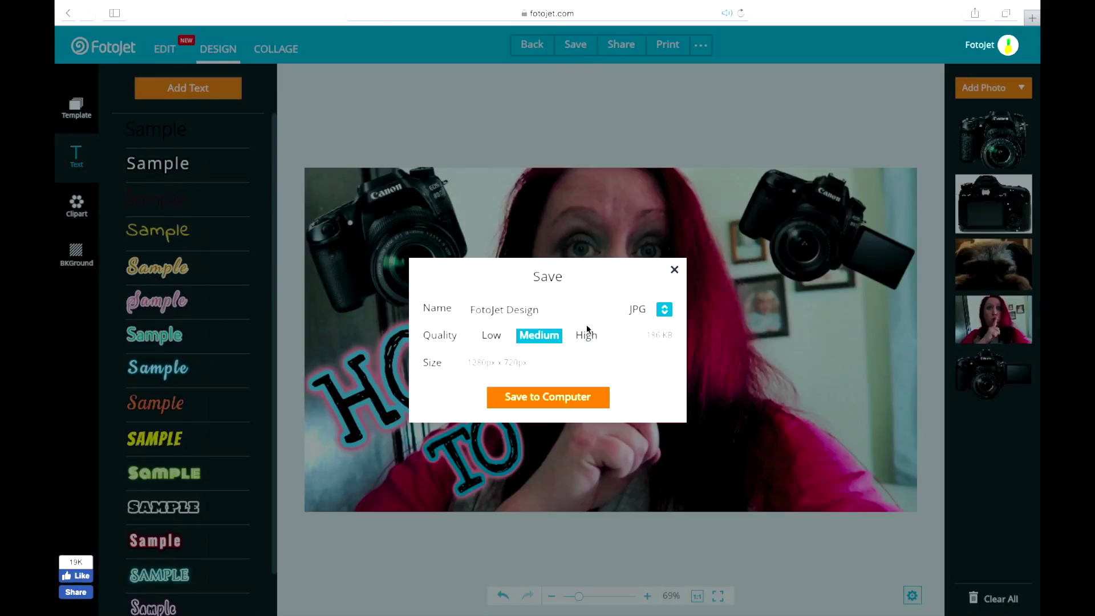
pyautogui.click(587, 338)
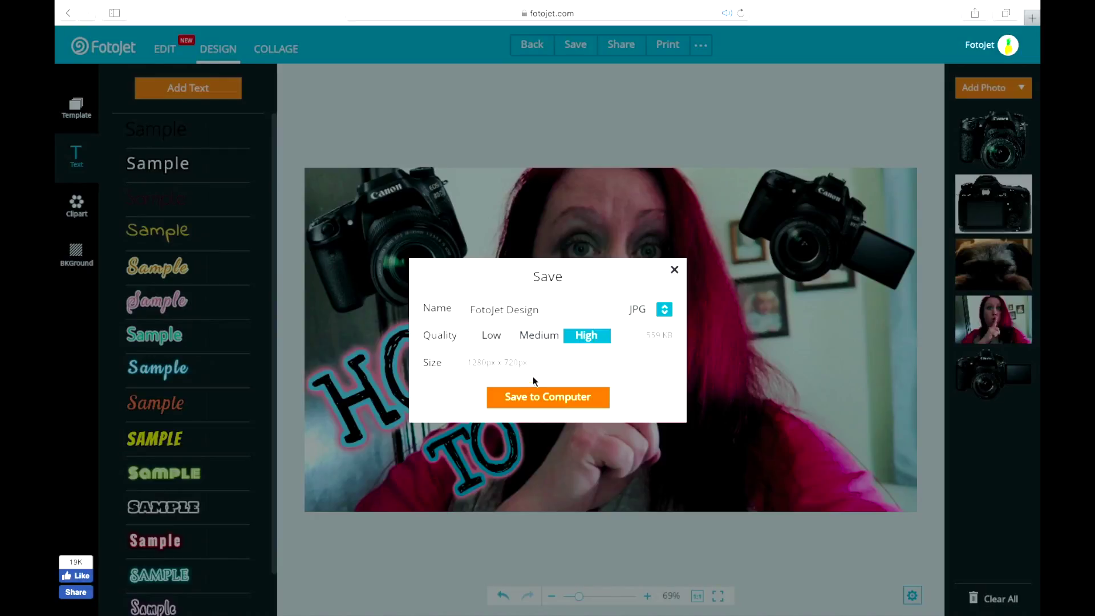
pyautogui.click(550, 402)
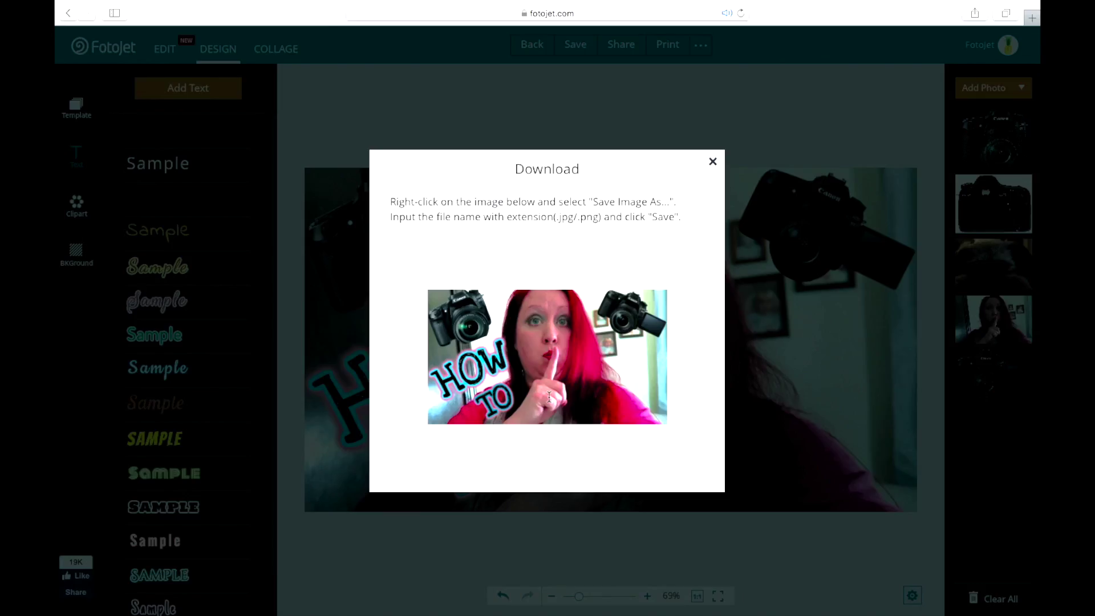
# - Save the exported image to the Desktop as THUMBNAIL and close the download window
pyautogui.rightClick(546, 360)
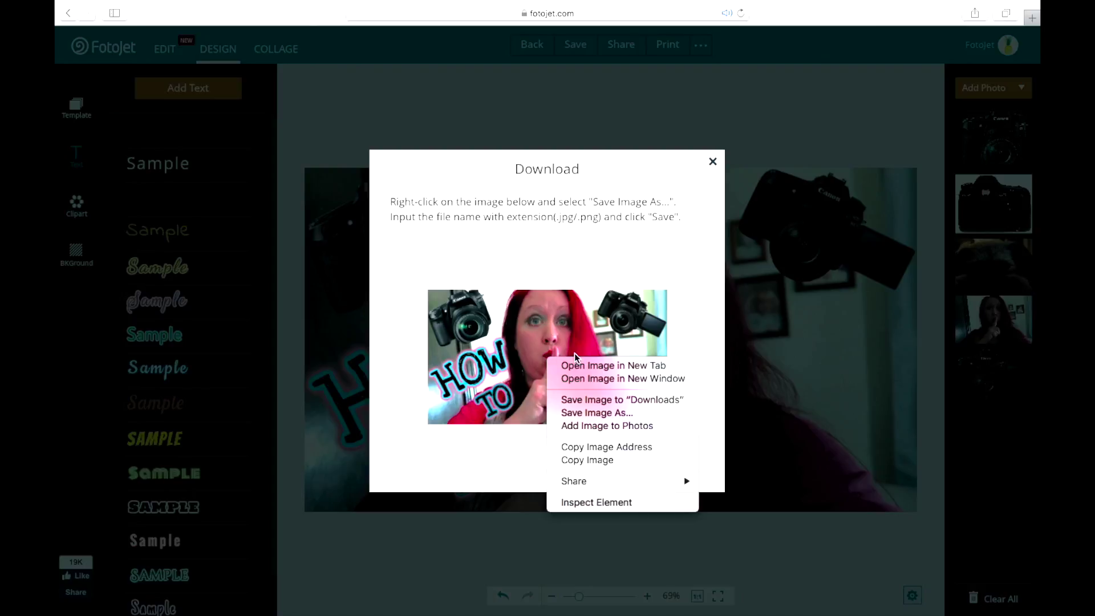
pyautogui.click(620, 413)
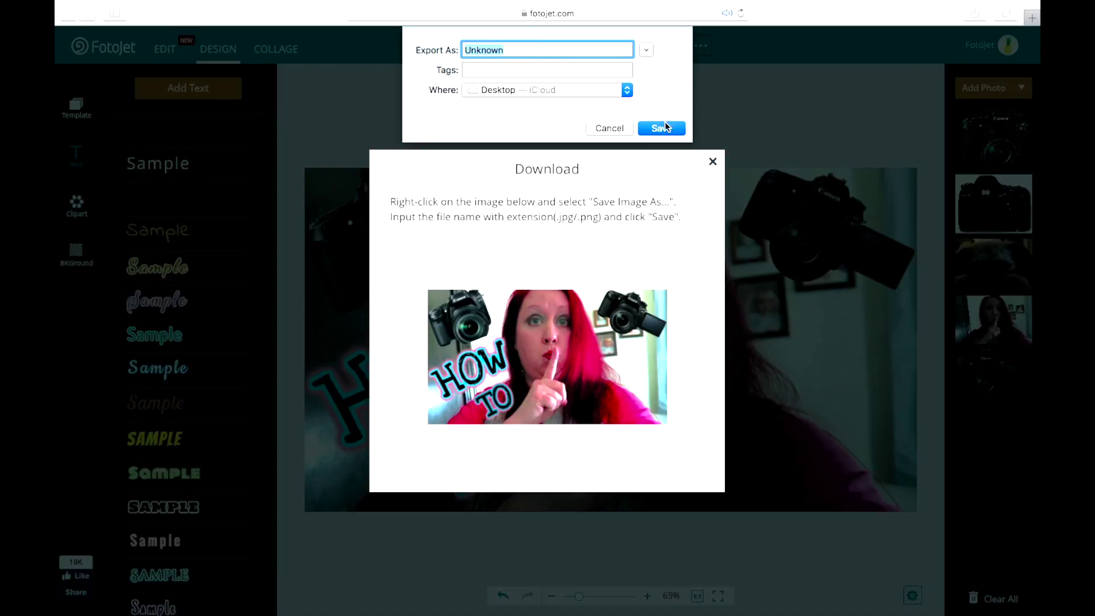
pyautogui.press('BackSpace')
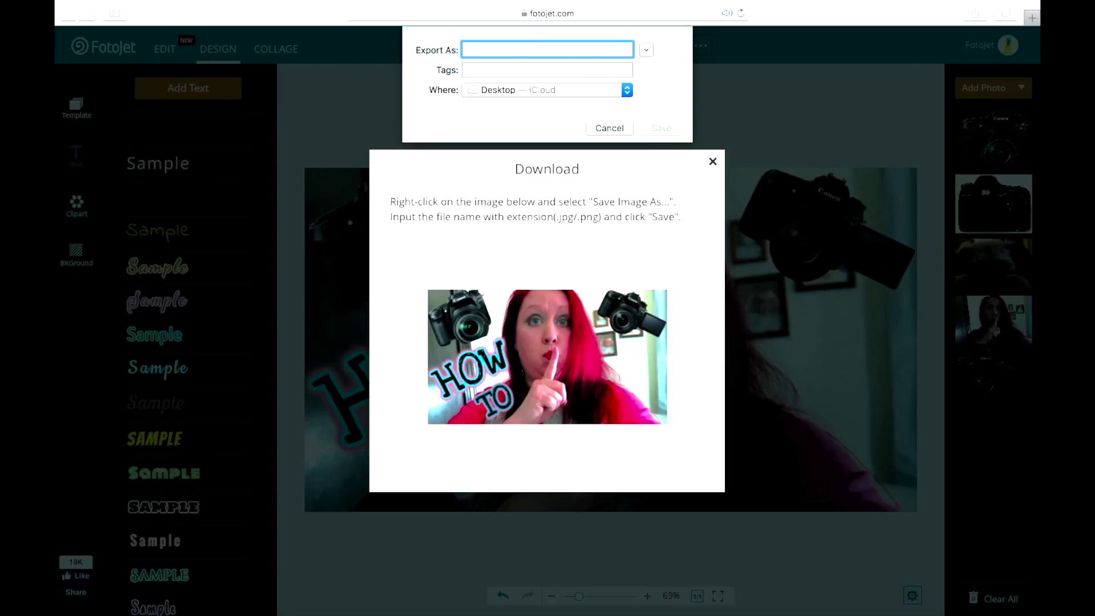
pyautogui.write('THUMBNAIL')
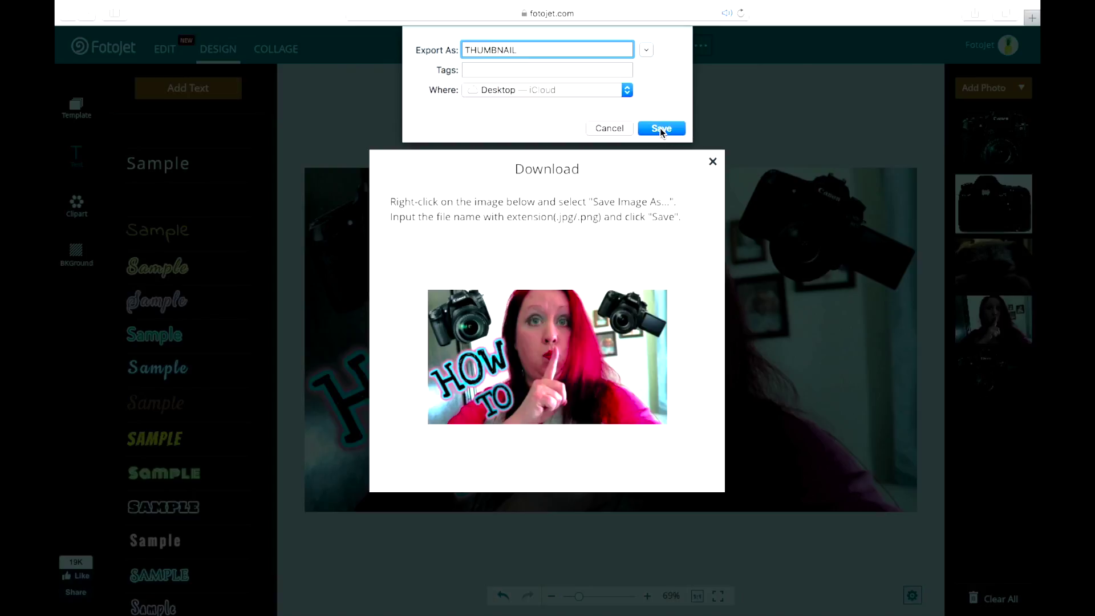
pyautogui.click(659, 128)
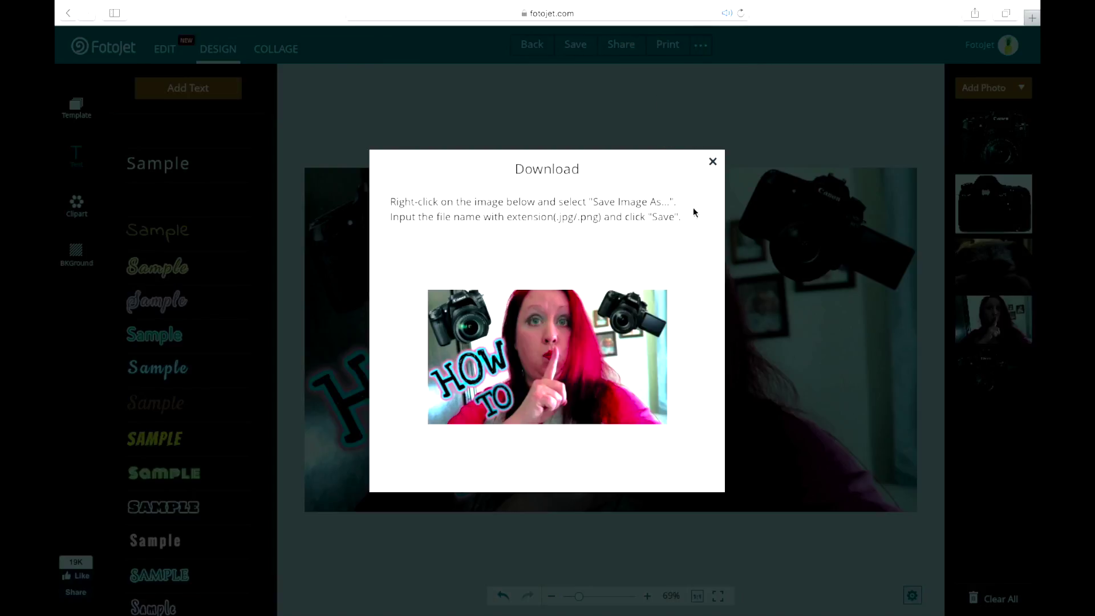
pyautogui.click(713, 163)
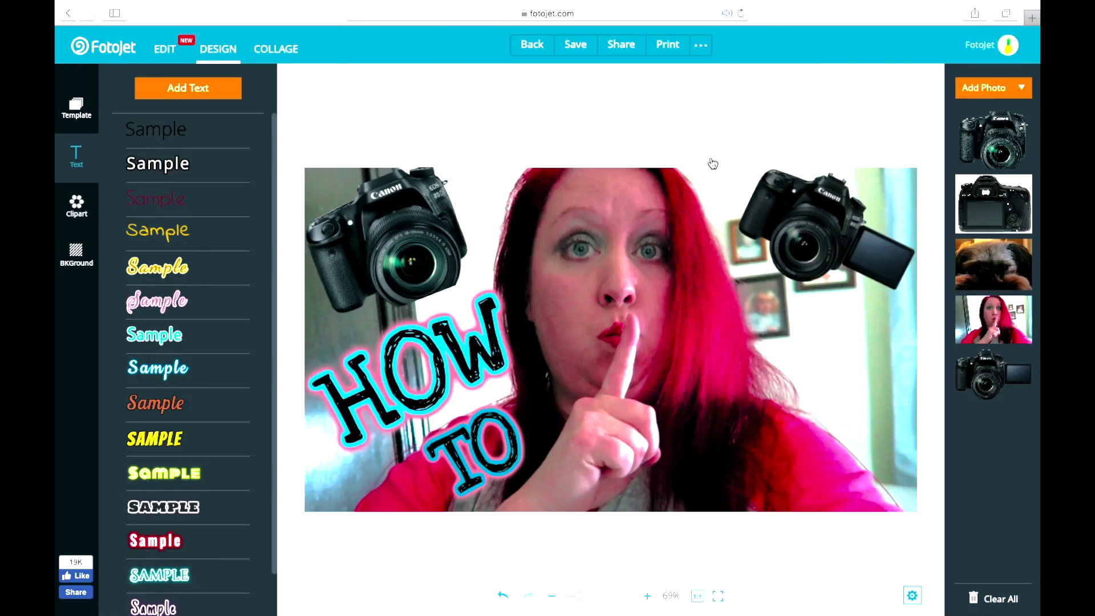
# - Minimize the browser, dismiss the Keynote file chooser and open the THUMBNAIL image from the desktop
pyautogui.moveTo(136, 5)
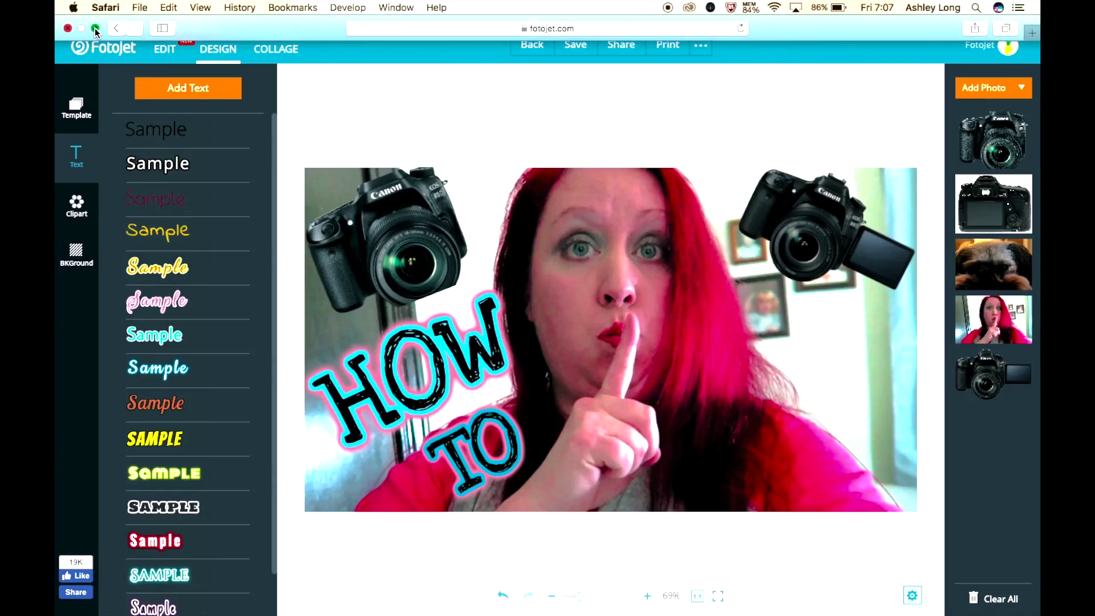
pyautogui.click(95, 30)
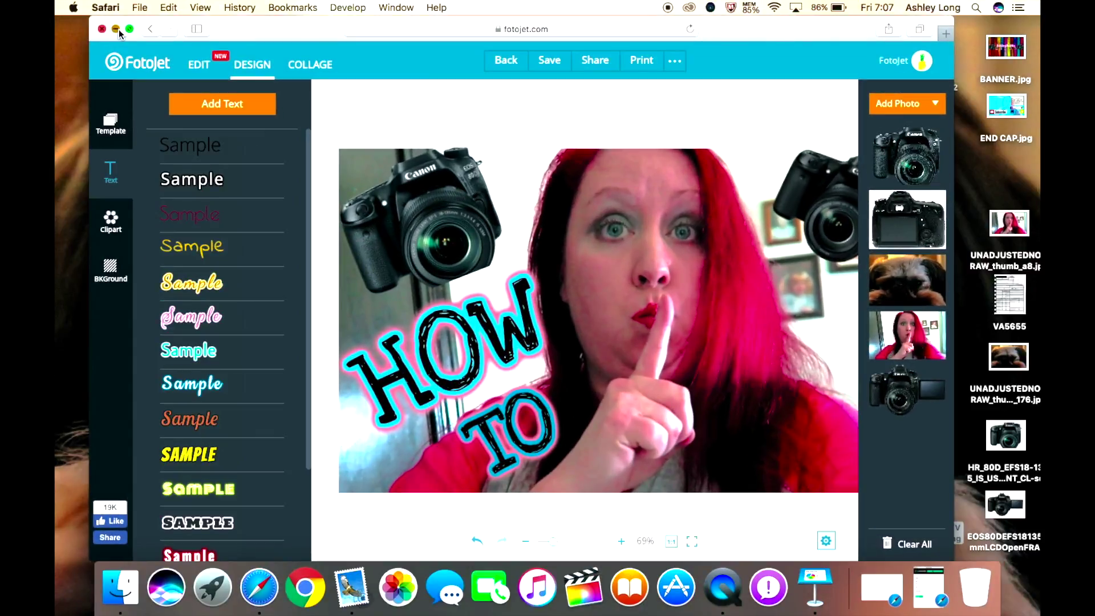
pyautogui.click(116, 29)
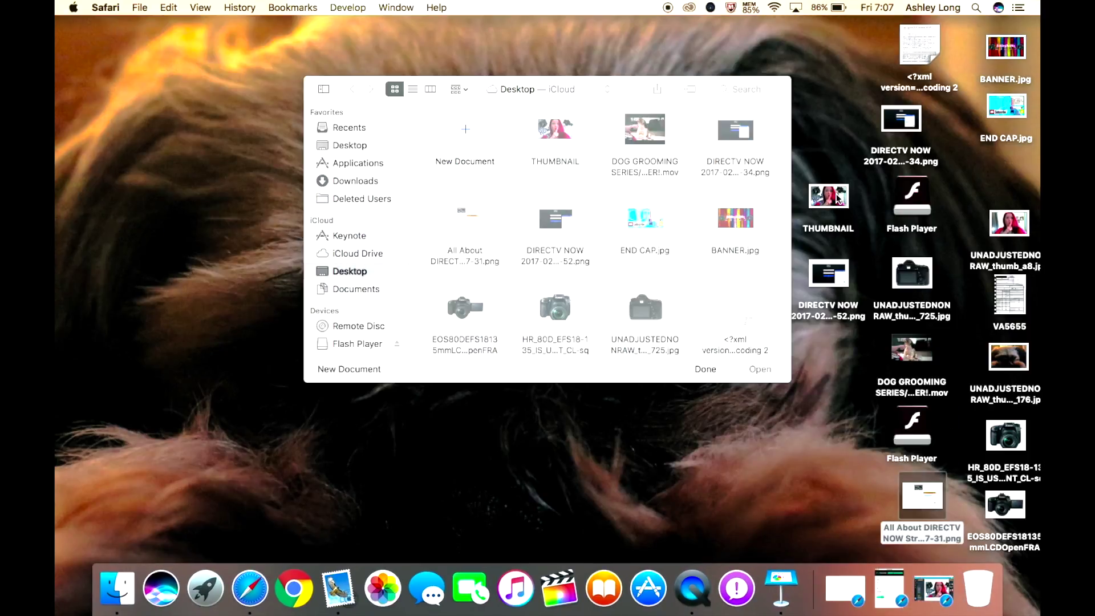
pyautogui.click(710, 368)
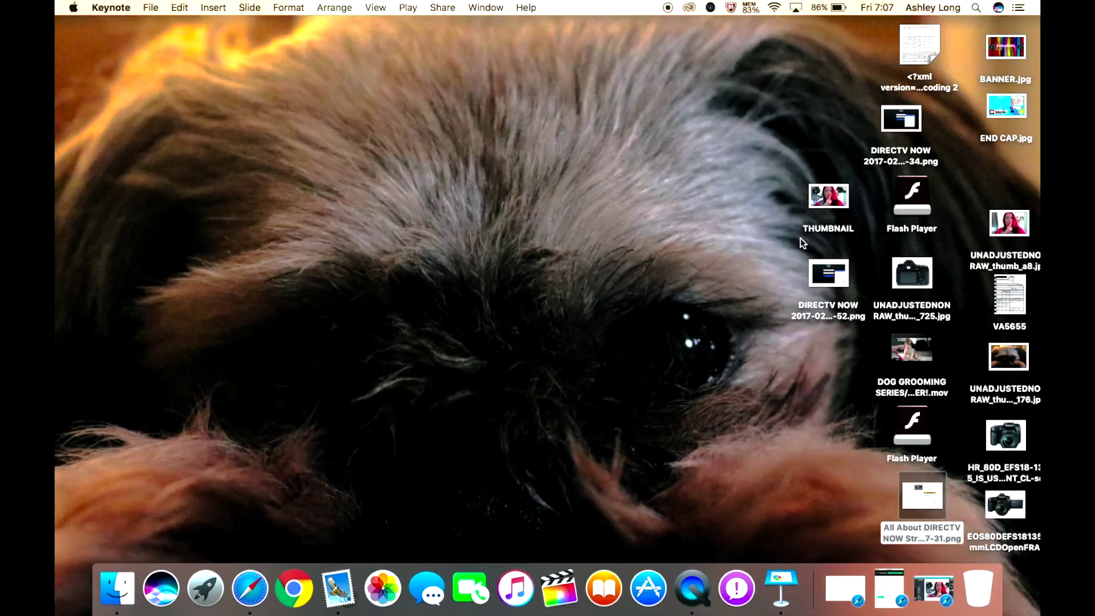
pyautogui.click(834, 200)
pyautogui.doubleClick(834, 200)
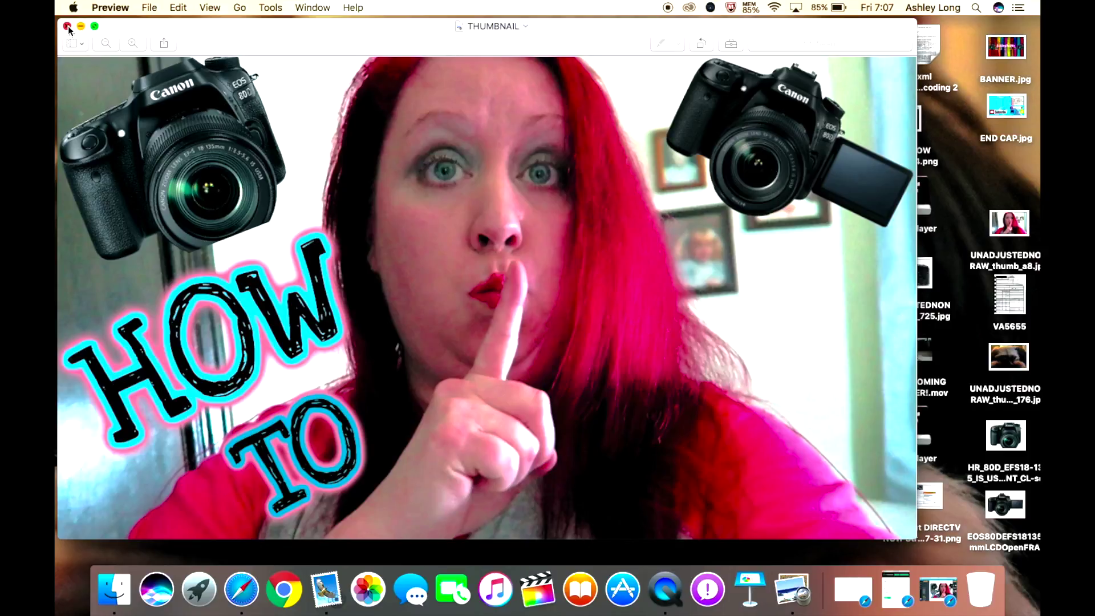
# - View the saved thumbnail image in full screen and close it
pyautogui.click(96, 25)
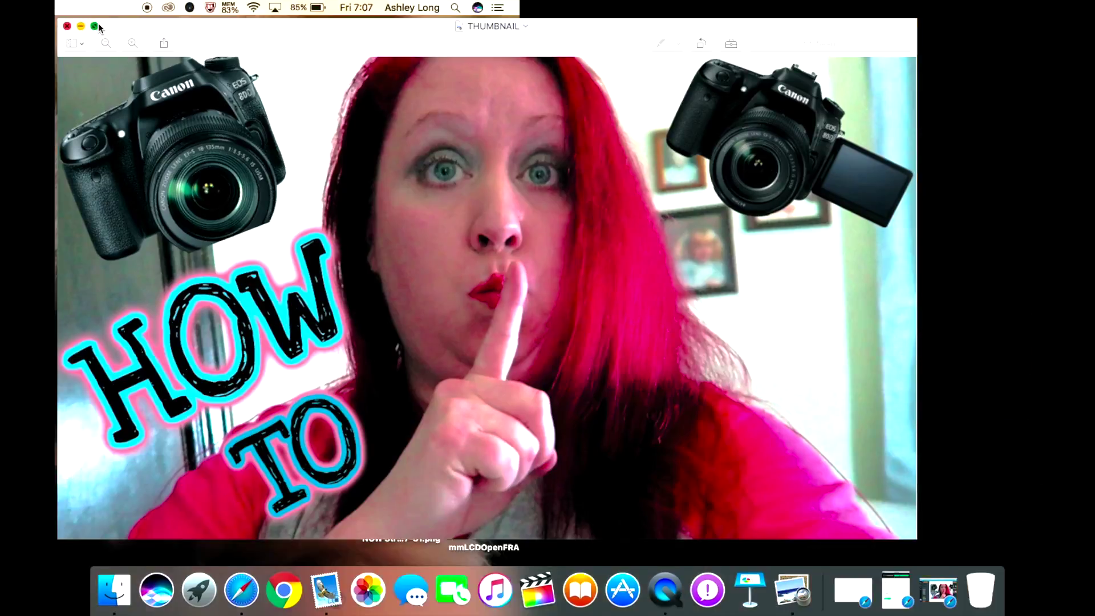
pyautogui.moveTo(222, 5)
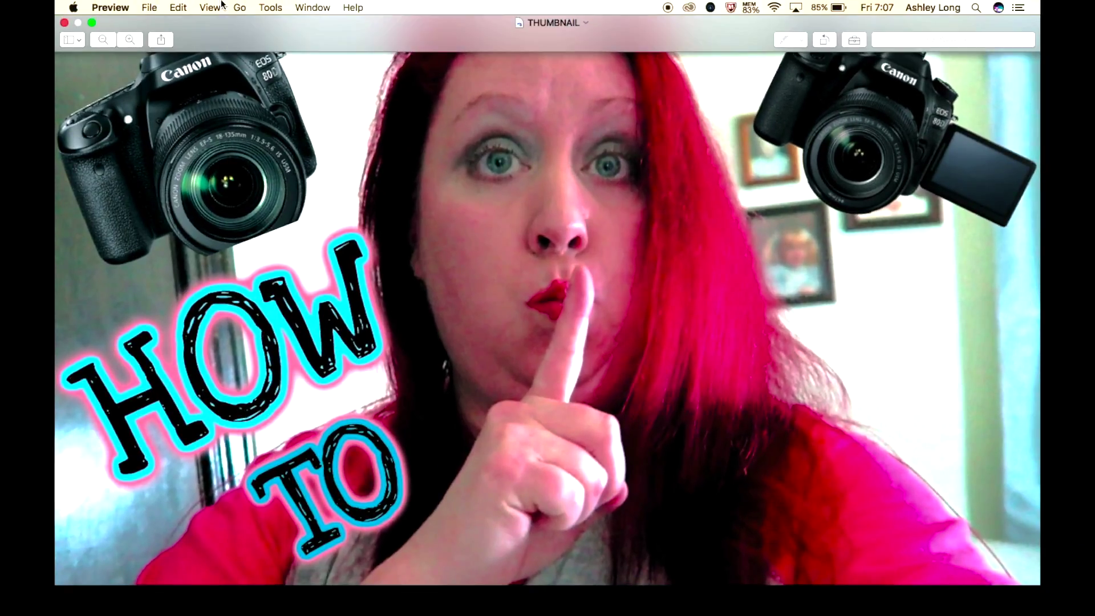
pyautogui.click(65, 25)
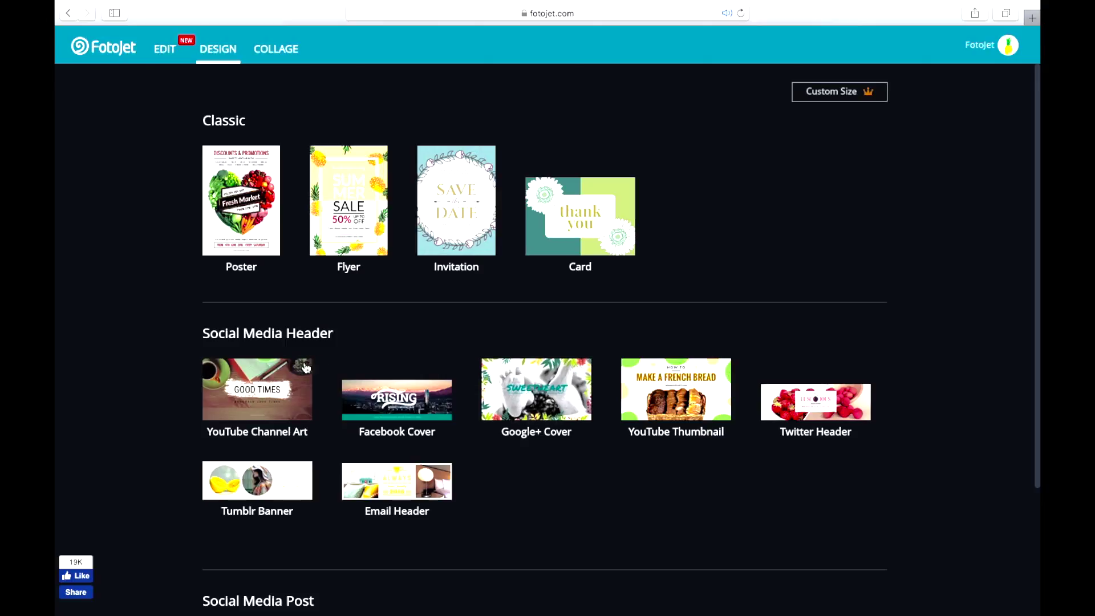
# - Start a YouTube Channel Art design in FotoJet and apply the "Sour But Tasty" lemon template
pyautogui.click(256, 388)
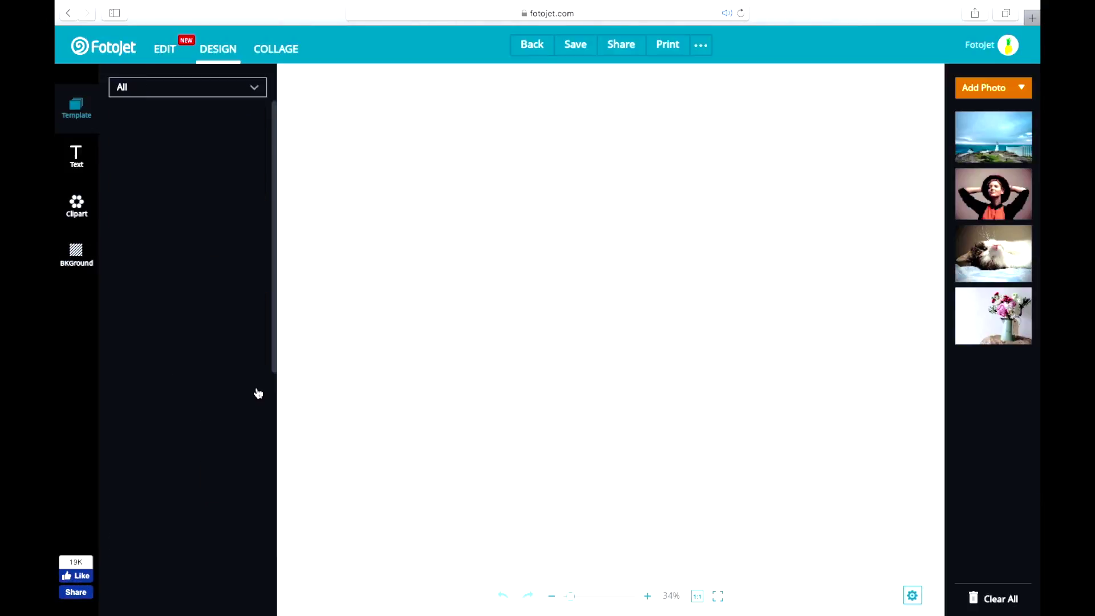
pyautogui.moveTo(272, 120); pyautogui.dragTo(275, 328)
pyautogui.scroll(-5, 275, 334)
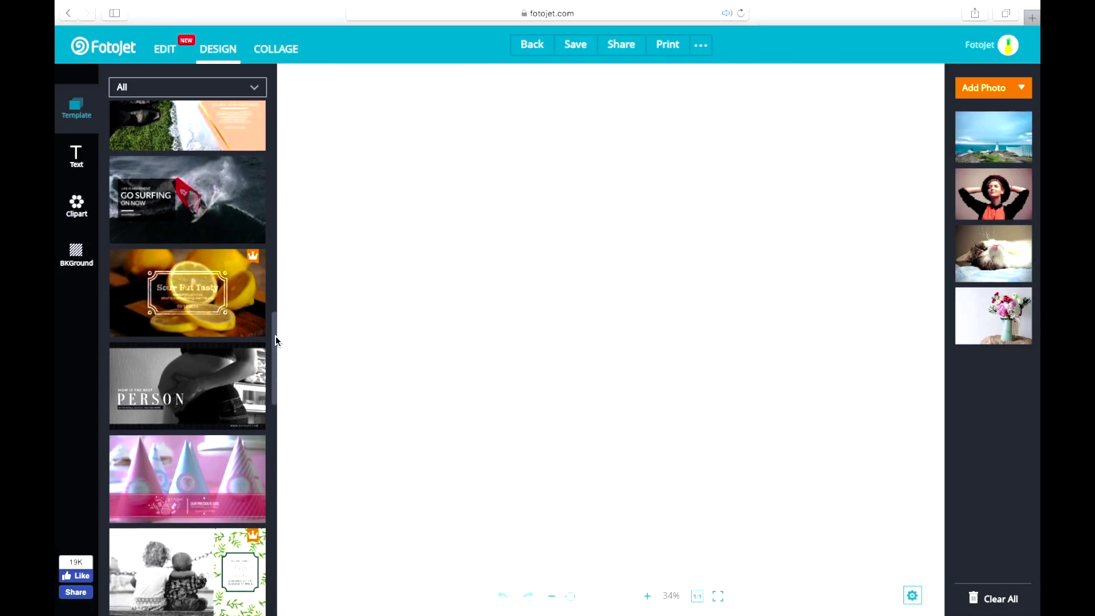
pyautogui.moveTo(272, 357)
pyautogui.mouseDown()
pyautogui.moveTo(273, 574)
pyautogui.moveTo(280, 337)
pyautogui.moveTo(279, 588)
pyautogui.moveTo(292, 197)
pyautogui.moveTo(274, 155)
pyautogui.moveTo(275, 107)
pyautogui.mouseUp()
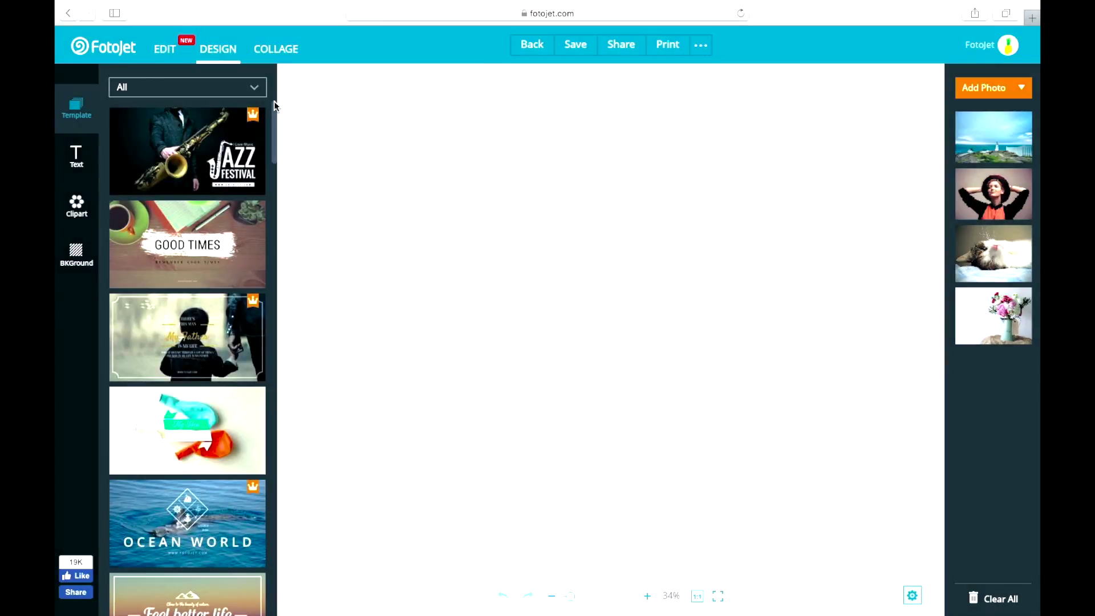
pyautogui.scroll(-4, 276, 131)
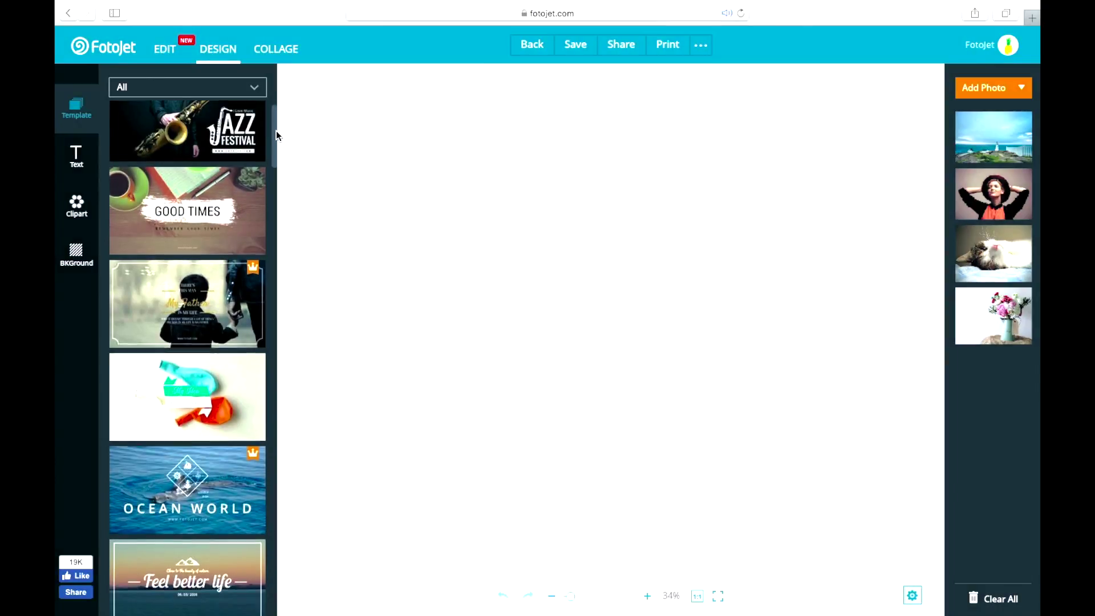
pyautogui.scroll(-4, 278, 159)
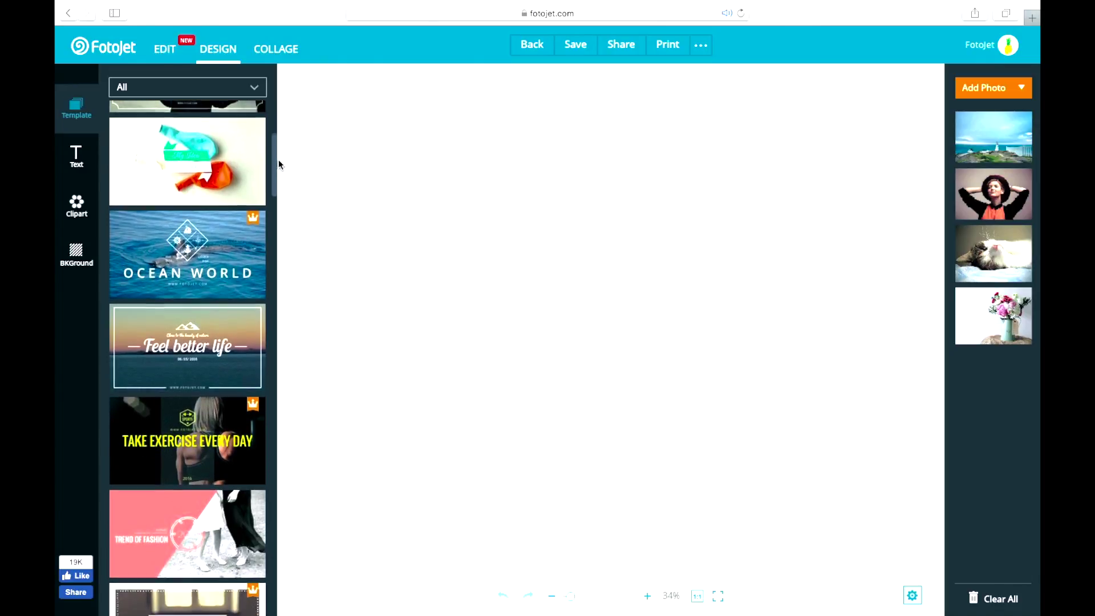
pyautogui.scroll(-2, 278, 178)
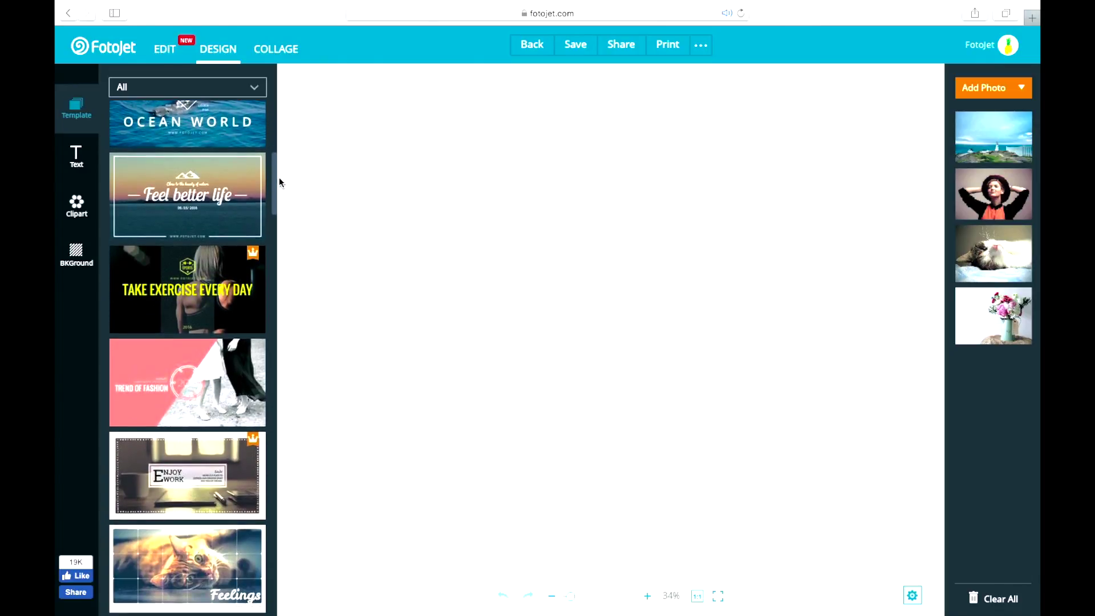
pyautogui.moveTo(282, 191); pyautogui.dragTo(283, 264)
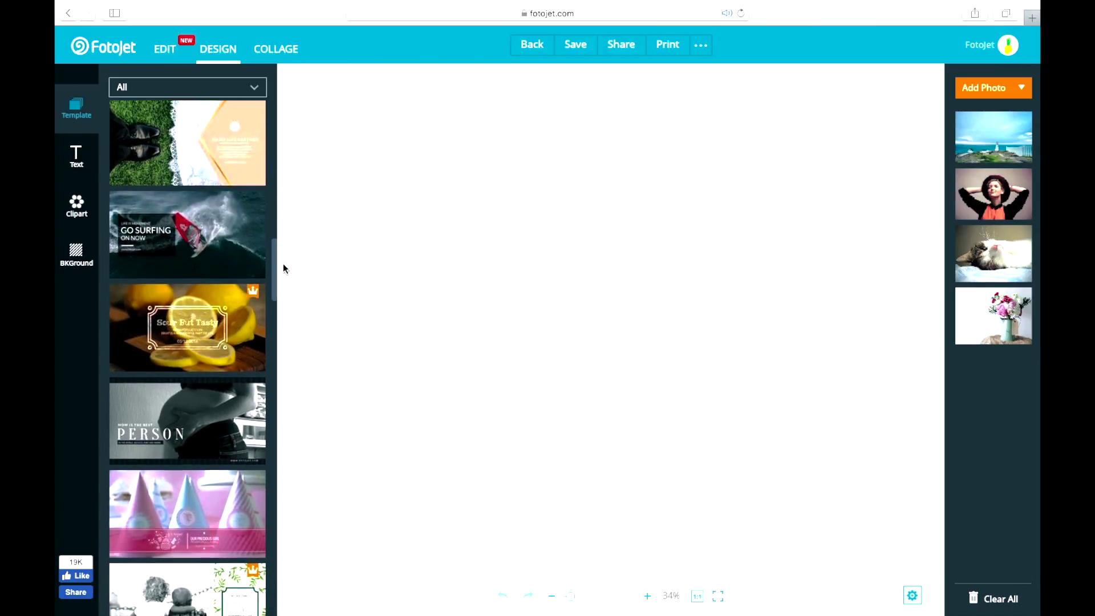
pyautogui.click(199, 331)
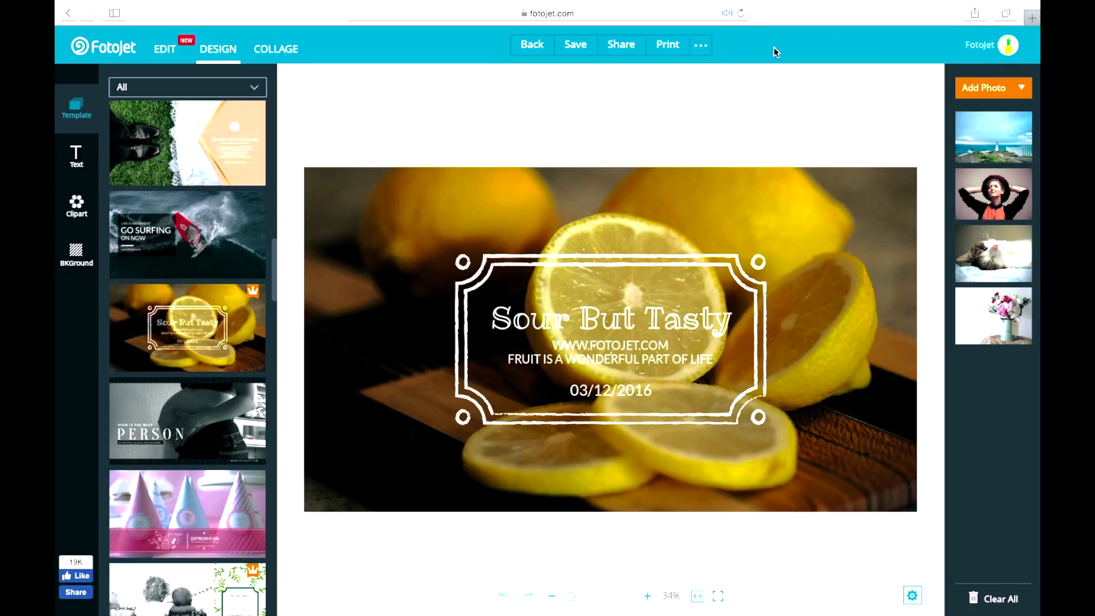
# - Add THUMBNAIL and the three camera images from the Desktop to the design's photos, and remove THUMBNAIL from the added photos
pyautogui.click(991, 89)
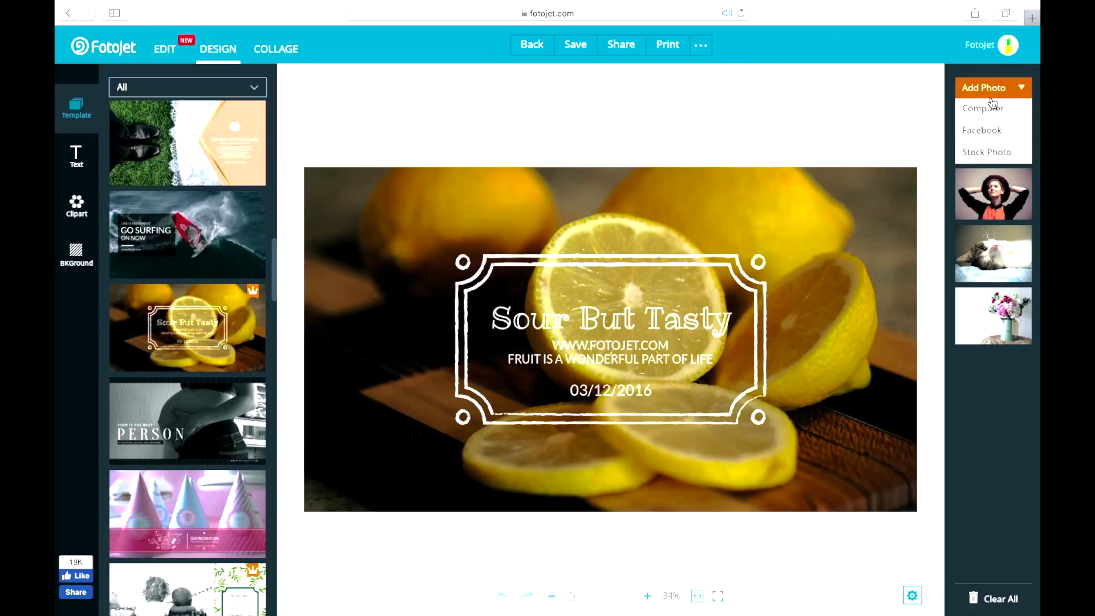
pyautogui.click(992, 106)
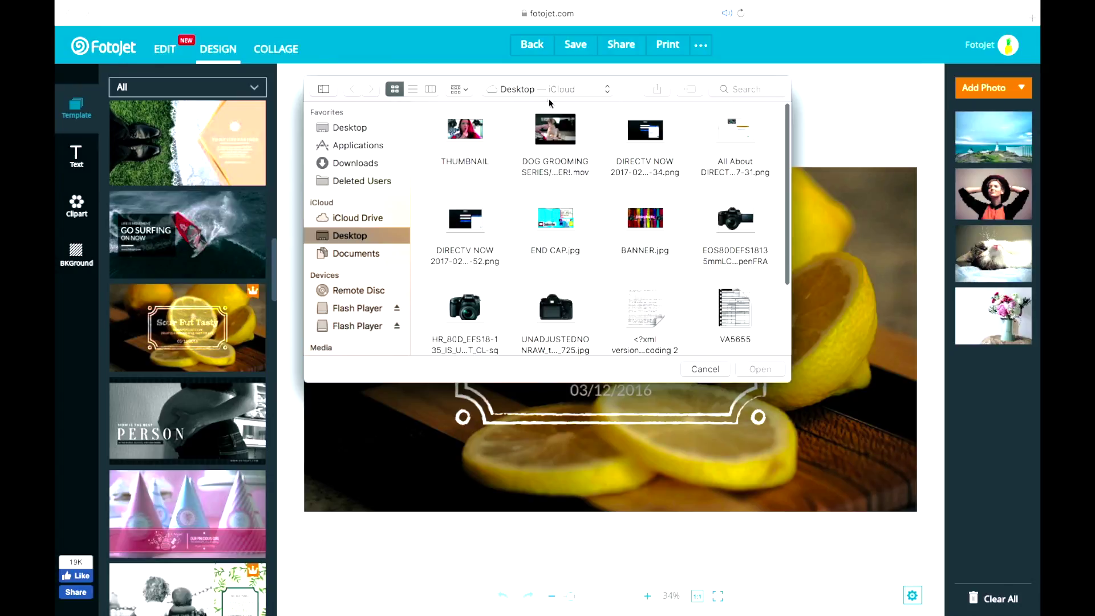
pyautogui.click(464, 131)
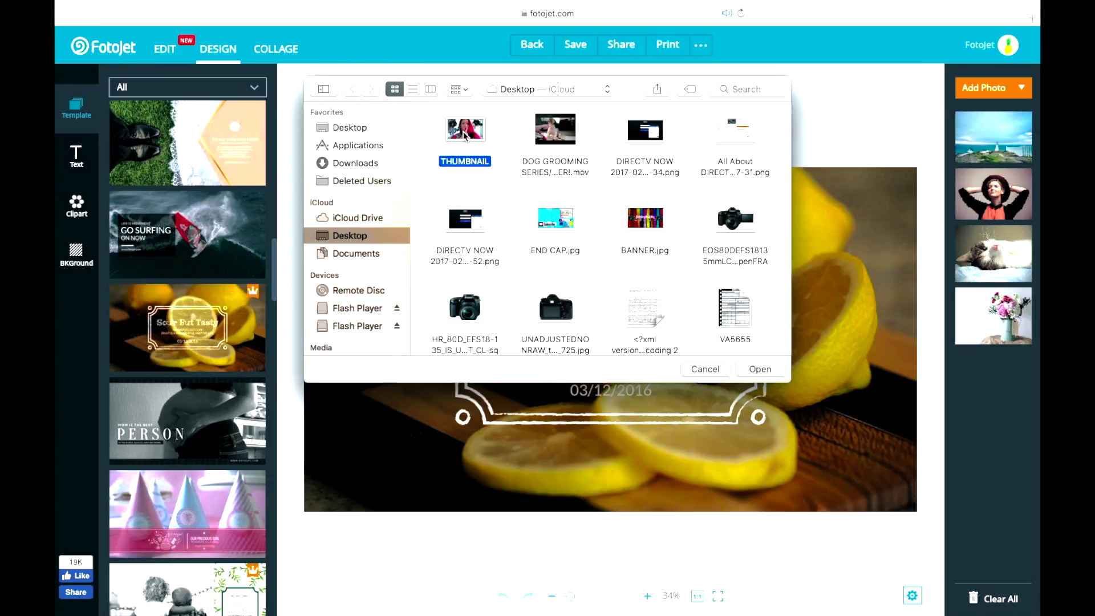
pyautogui.click(737, 220)
pyautogui.keyDown('super'); pyautogui.click(463, 305); pyautogui.keyUp('super')
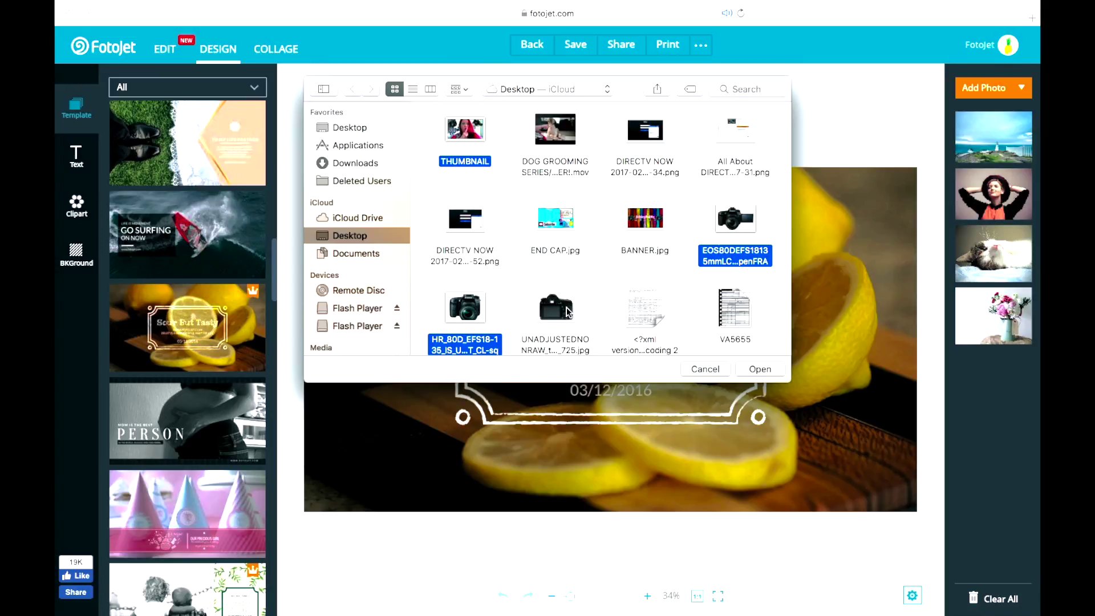
pyautogui.keyDown('super'); pyautogui.click(569, 312); pyautogui.keyUp('super')
pyautogui.click(750, 368)
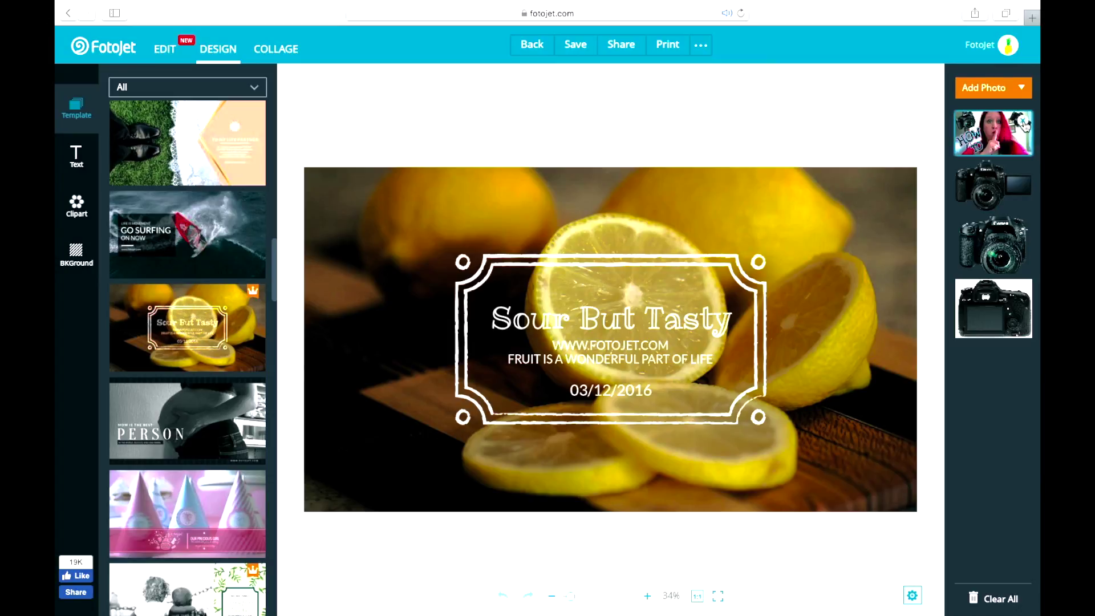
pyautogui.click(1025, 123)
# - Add the last two UNADJUSTEDNONRAW photos from the Desktop and replace the template's lemon background with the selfie photo
pyautogui.click(987, 92)
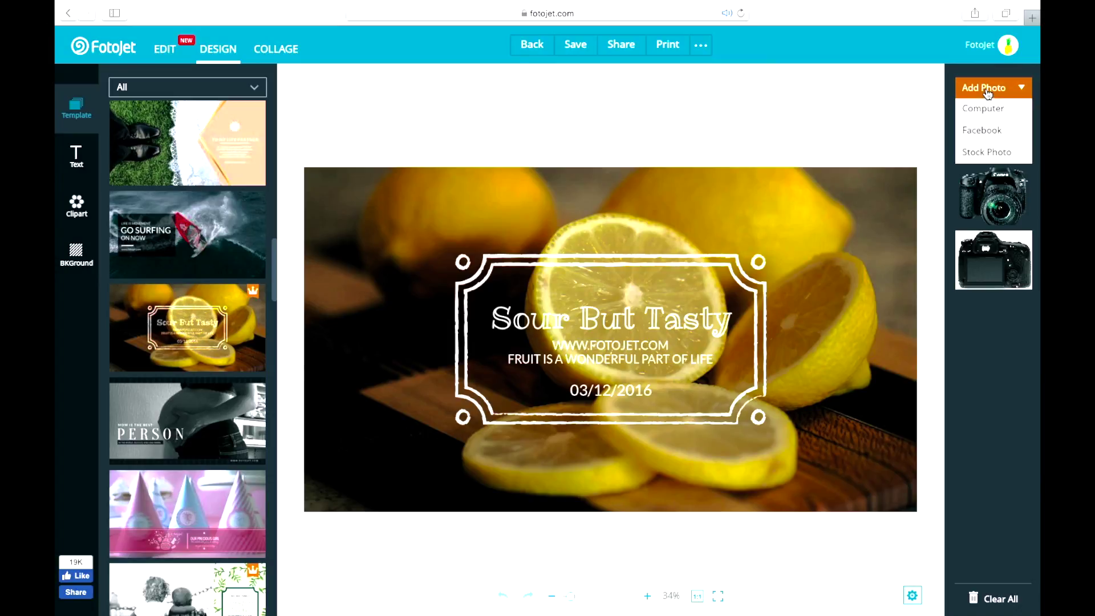
pyautogui.click(986, 108)
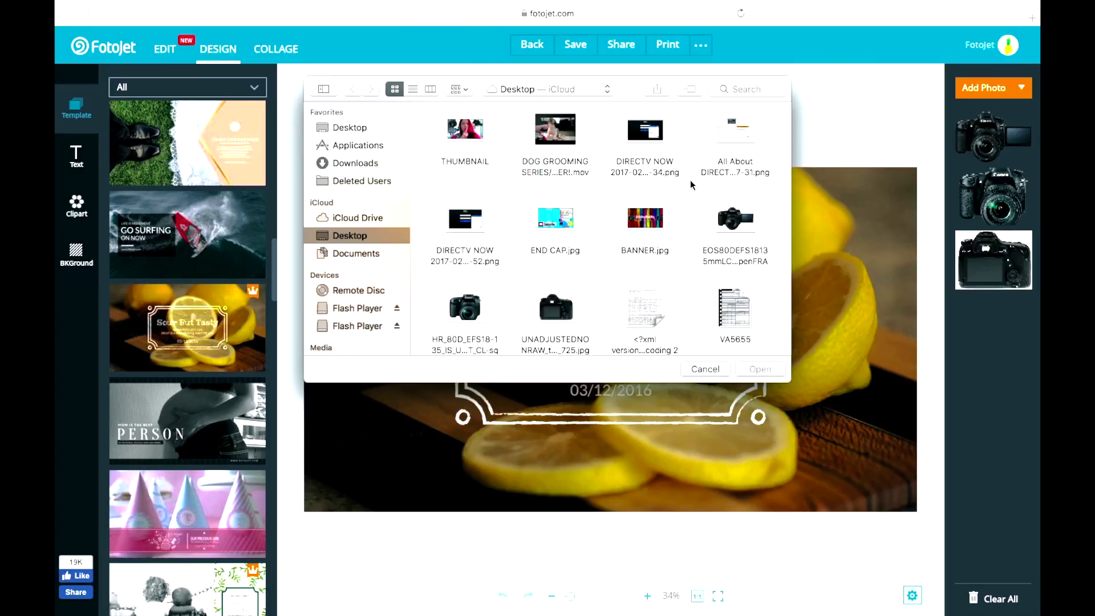
pyautogui.scroll(-3, 691, 316)
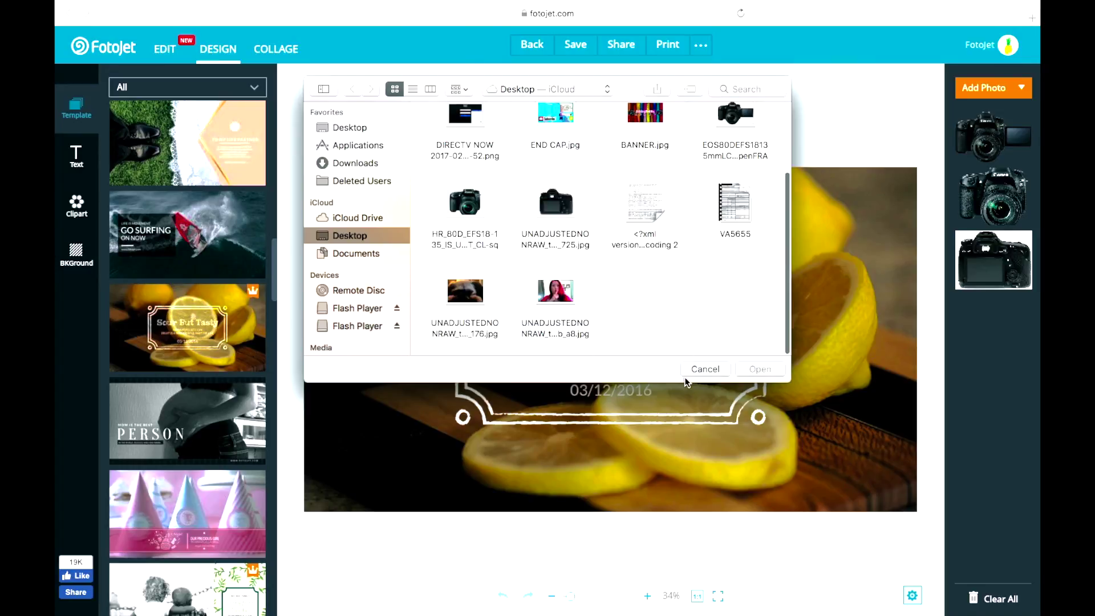
pyautogui.click(471, 296)
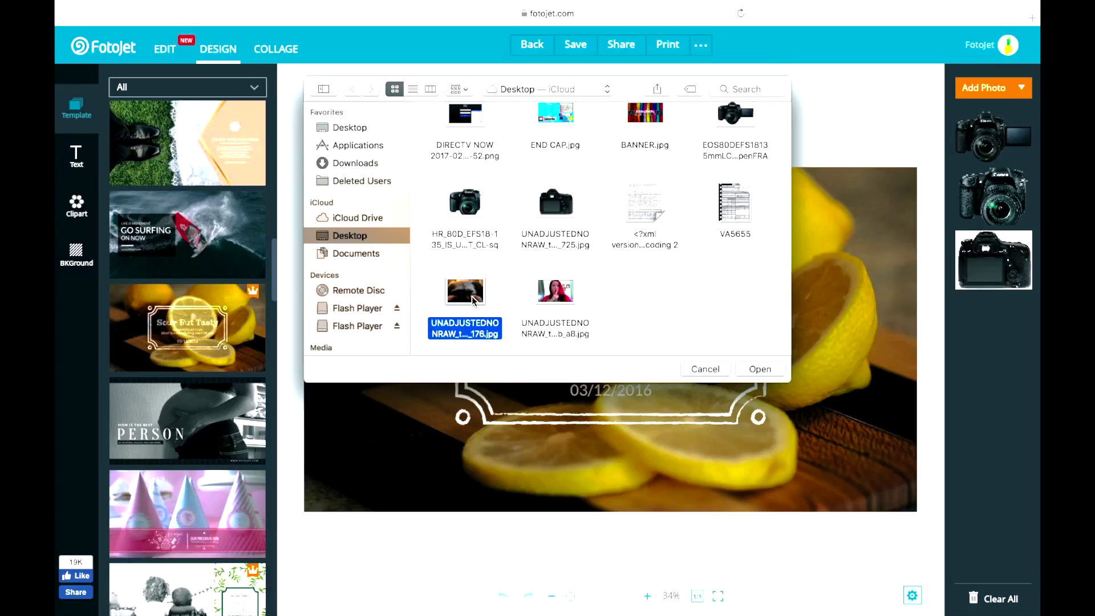
pyautogui.keyDown('super'); pyautogui.click(559, 301); pyautogui.keyUp('super')
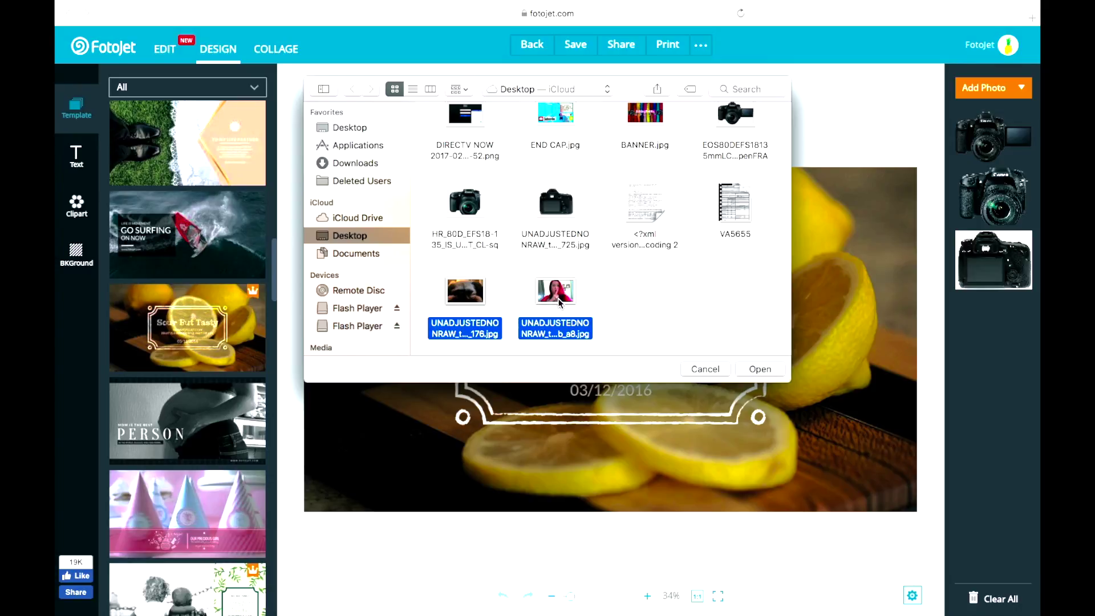
pyautogui.click(761, 370)
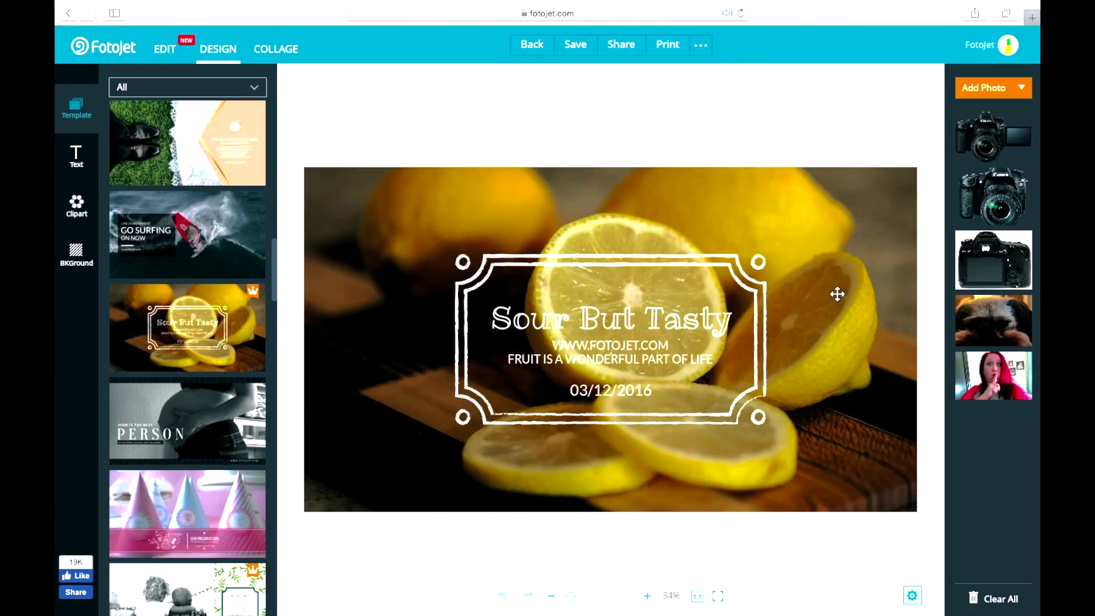
pyautogui.moveTo(1014, 369)
pyautogui.moveTo(1002, 371); pyautogui.dragTo(746, 303)
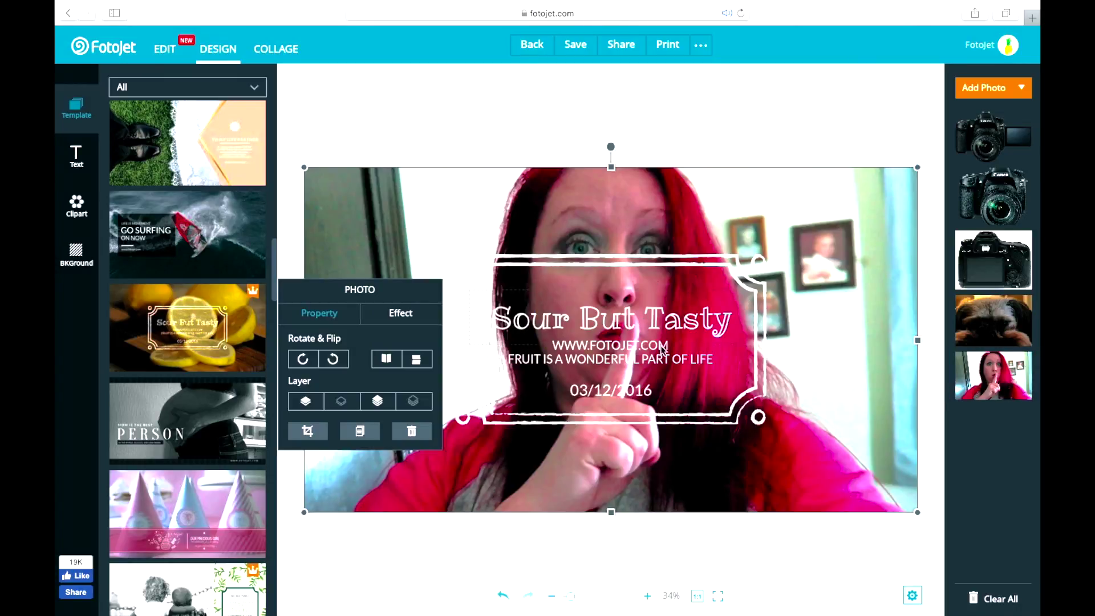
# - Delete the "Sour But Tasty" title text, keeping its text box
pyautogui.click(734, 327)
pyautogui.click(734, 327)
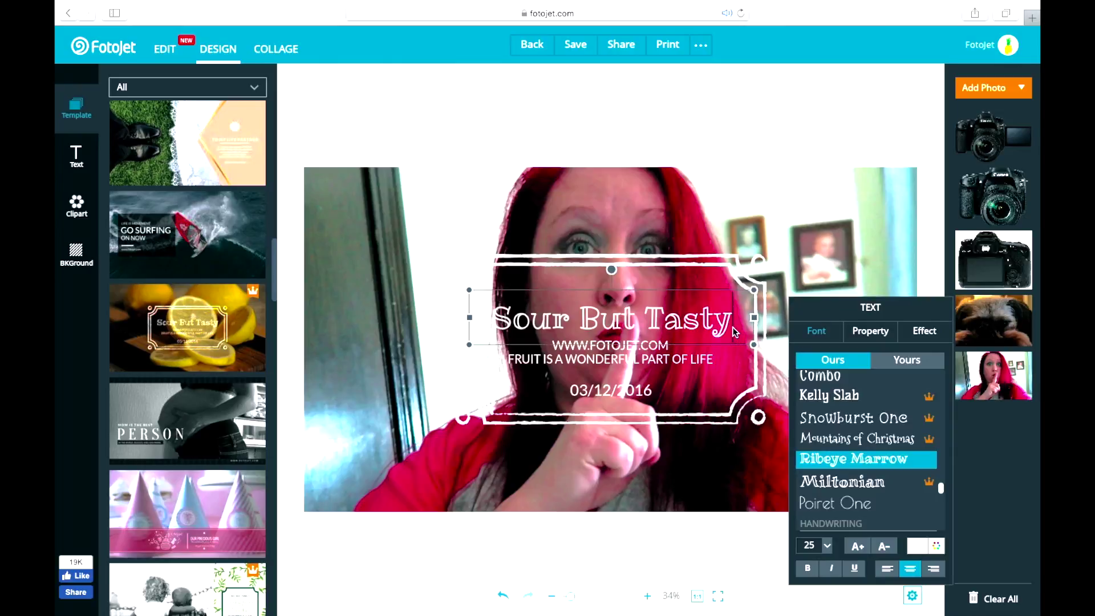
pyautogui.press('BackSpace')
pyautogui.press('BackSpace')
pyautogui.press('BackSpace')
pyautogui.press('BackSpace')
pyautogui.press('BackSpace')
pyautogui.press('BackSpace')
pyautogui.press('BackSpace')
pyautogui.press('BackSpace')
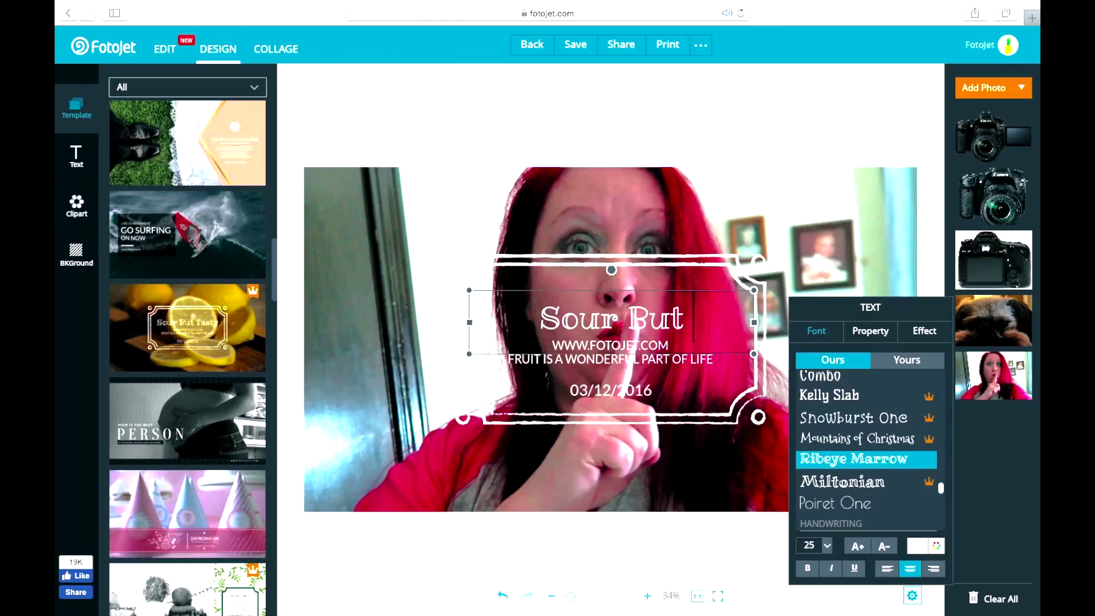
pyautogui.press('BackSpace')
pyautogui.press('BackSpace')
pyautogui.press('BackSpace')
pyautogui.press('BackSpace')
pyautogui.press('BackSpace')
pyautogui.press('BackSpace')
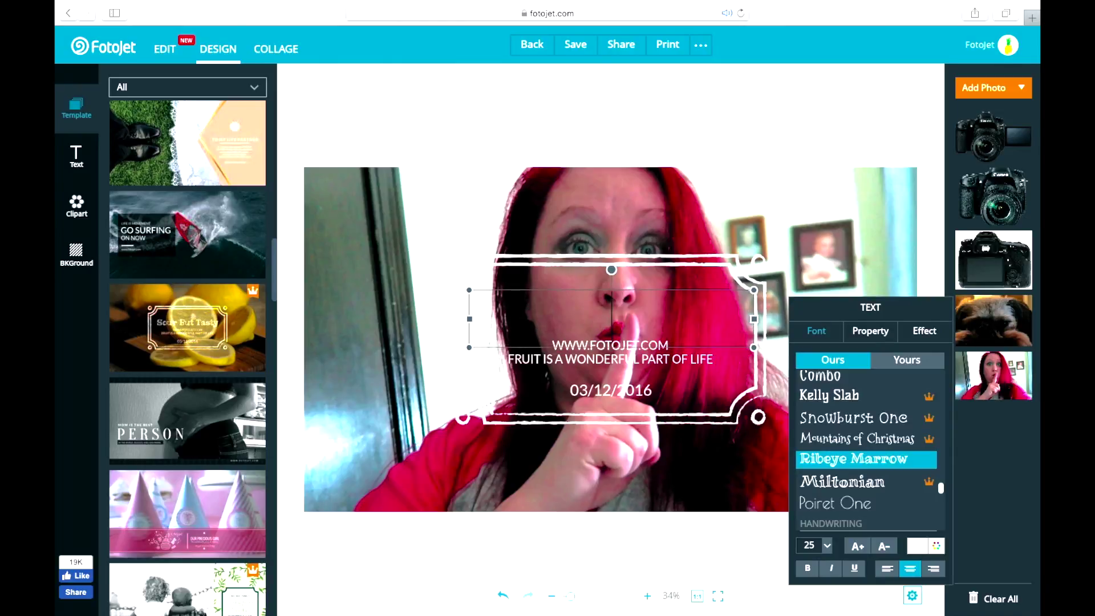
# - Delete the date text from the lower part of the frame
pyautogui.click(637, 392)
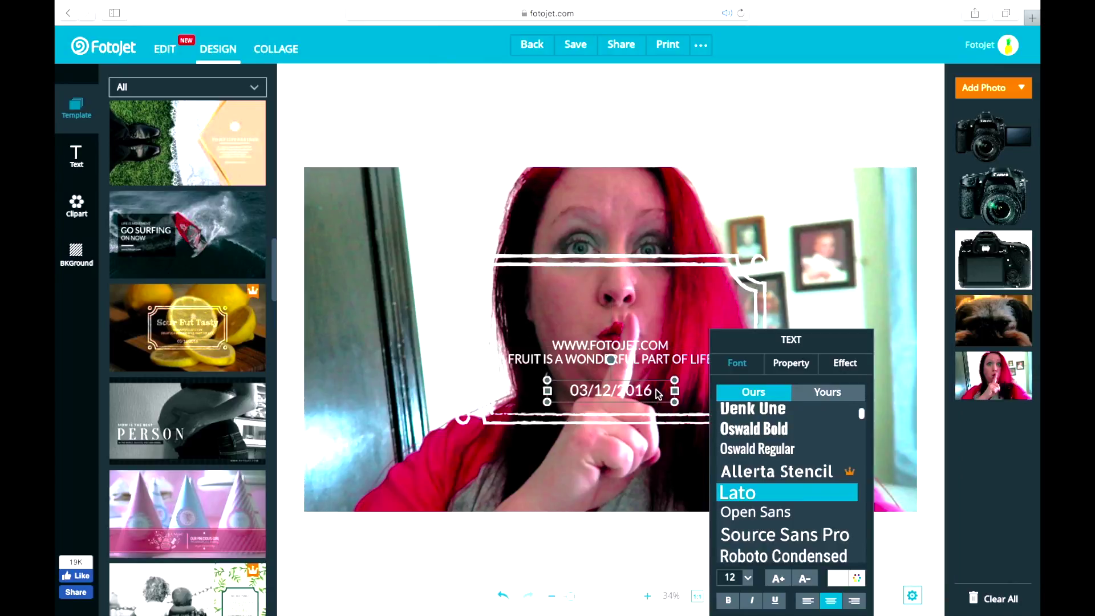
pyautogui.press('BackSpace')
pyautogui.press('BackSpace')
pyautogui.press('BackSpace')
pyautogui.press('BackSpace')
pyautogui.press('BackSpace')
pyautogui.press('BackSpace')
pyautogui.press('BackSpace')
pyautogui.press('BackSpace')
pyautogui.press('BackSpace')
pyautogui.press('BackSpace')
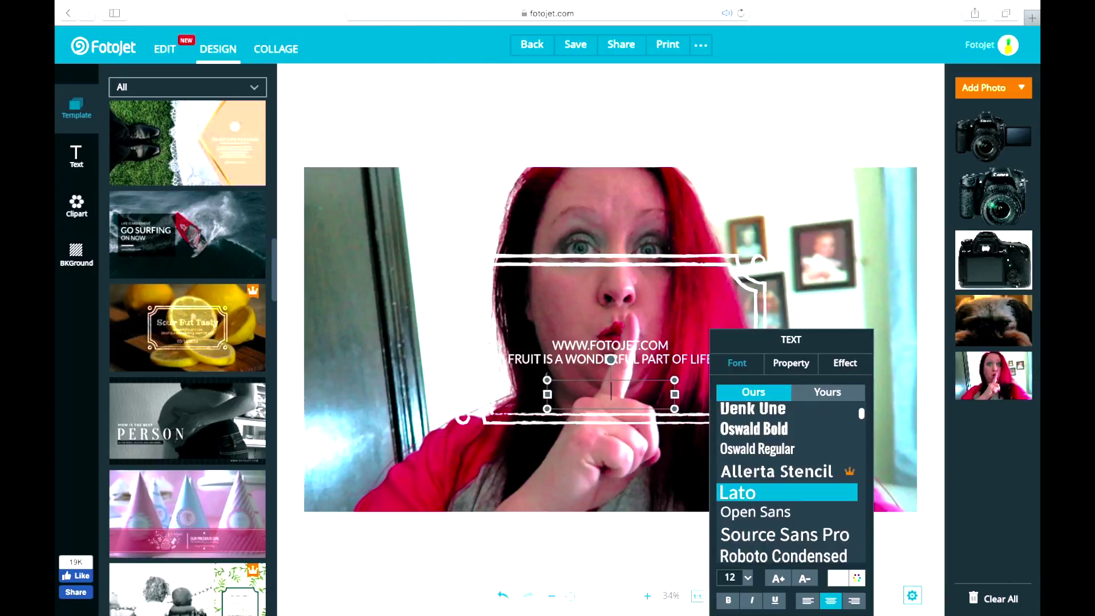
# - Delete the website address and the fruit tagline from the two-line text box inside the frame
pyautogui.click(645, 344)
pyautogui.click(646, 348)
pyautogui.press('BackSpace')
pyautogui.press('BackSpace')
pyautogui.press('BackSpace')
pyautogui.press('BackSpace')
pyautogui.press('BackSpace')
pyautogui.press('BackSpace')
pyautogui.press('BackSpace')
pyautogui.press('BackSpace')
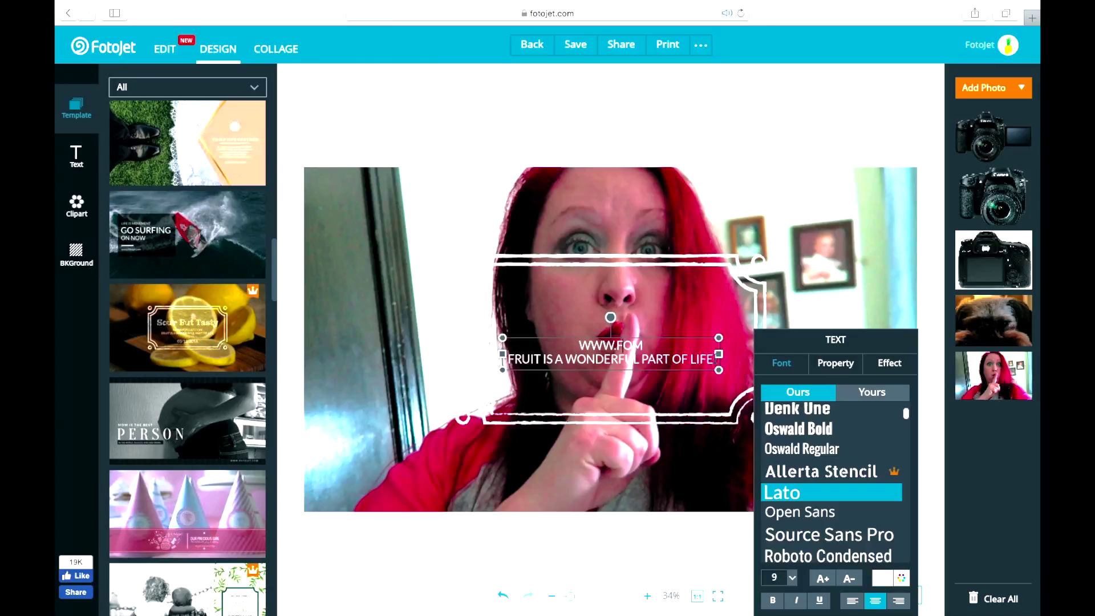
pyautogui.press('BackSpace')
pyautogui.press('BackSpace')
pyautogui.press('BackSpace')
pyautogui.press('BackSpace')
pyautogui.press('BackSpace')
pyautogui.press('BackSpace')
pyautogui.press('BackSpace')
pyautogui.press('BackSpace')
pyautogui.press('BackSpace')
pyautogui.press('BackSpace')
pyautogui.press('BackSpace')
pyautogui.press('BackSpace')
pyautogui.press('BackSpace')
pyautogui.press('BackSpace')
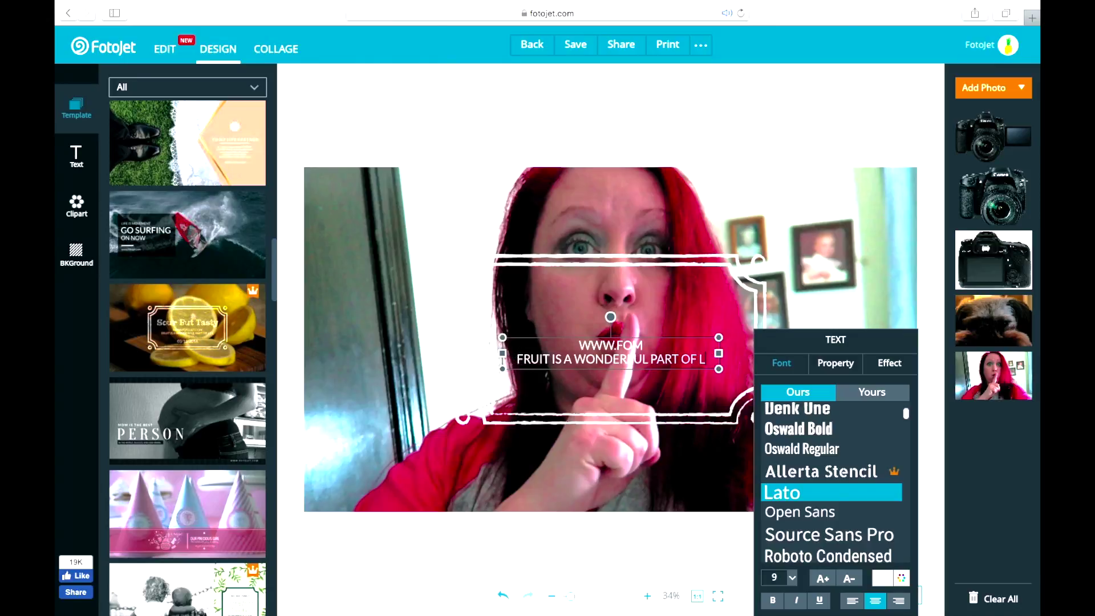
pyautogui.press('BackSpace')
pyautogui.press('BackSpace')
pyautogui.press('BackSpace')
pyautogui.press('BackSpace')
pyautogui.press('BackSpace')
pyautogui.press('BackSpace')
pyautogui.press('BackSpace')
pyautogui.press('BackSpace')
pyautogui.press('BackSpace')
pyautogui.press('BackSpace')
pyautogui.press('BackSpace')
pyautogui.press('BackSpace')
pyautogui.press('BackSpace')
pyautogui.press('BackSpace')
pyautogui.press('BackSpace')
pyautogui.press('BackSpace')
pyautogui.press('BackSpace')
pyautogui.press('BackSpace')
pyautogui.press('BackSpace')
pyautogui.press('BackSpace')
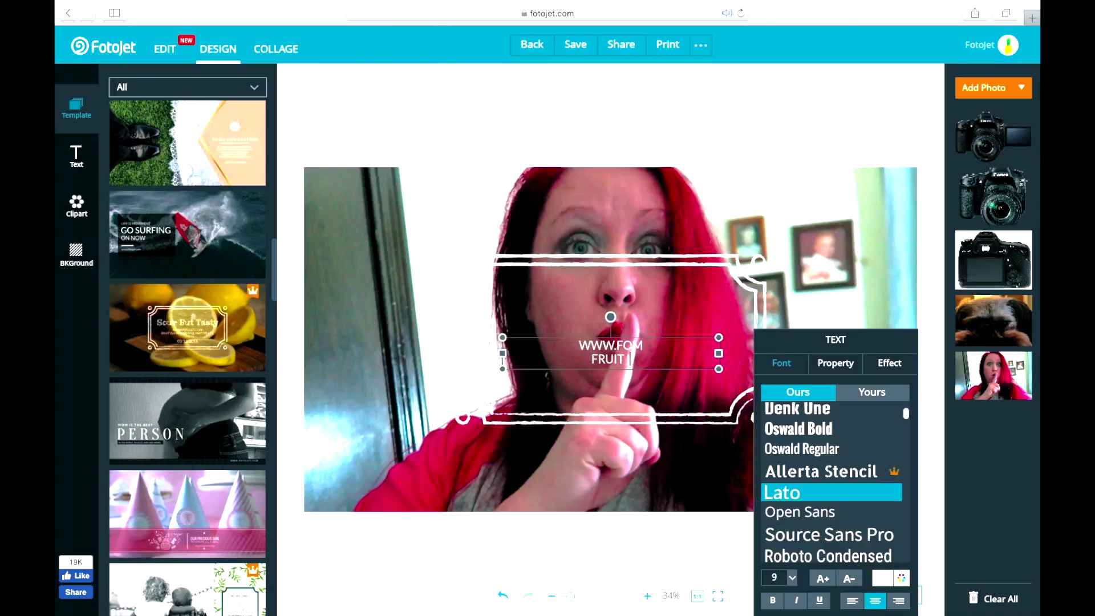
pyautogui.press('BackSpace')
pyautogui.press('BackSpace')
pyautogui.press('BackSpace')
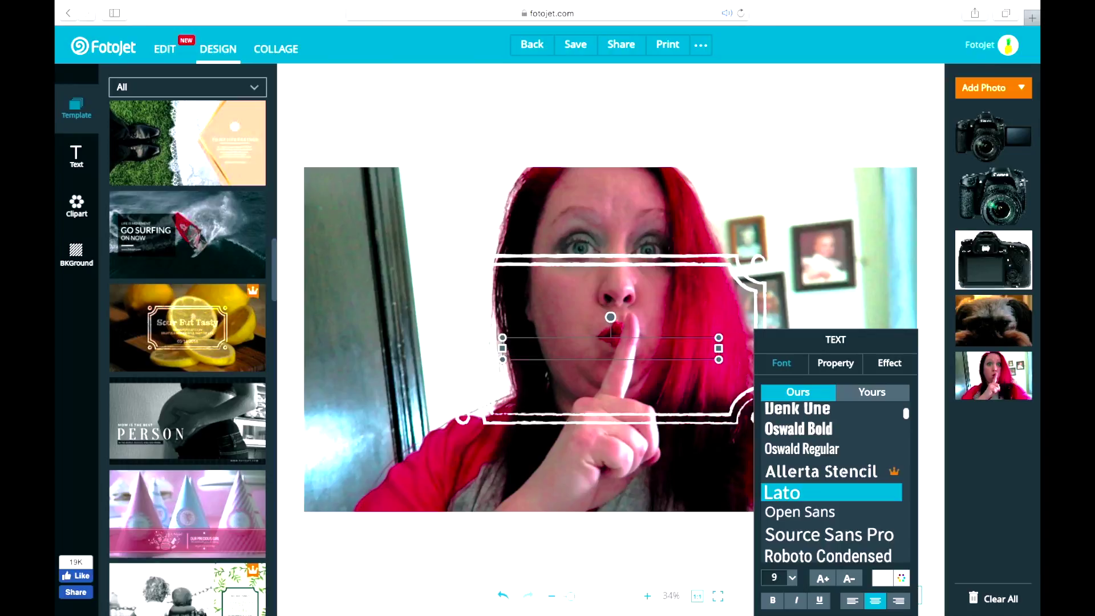
# - Set the empty title text box to size 36 and the Love Ya Like A Sister font
pyautogui.click(662, 300)
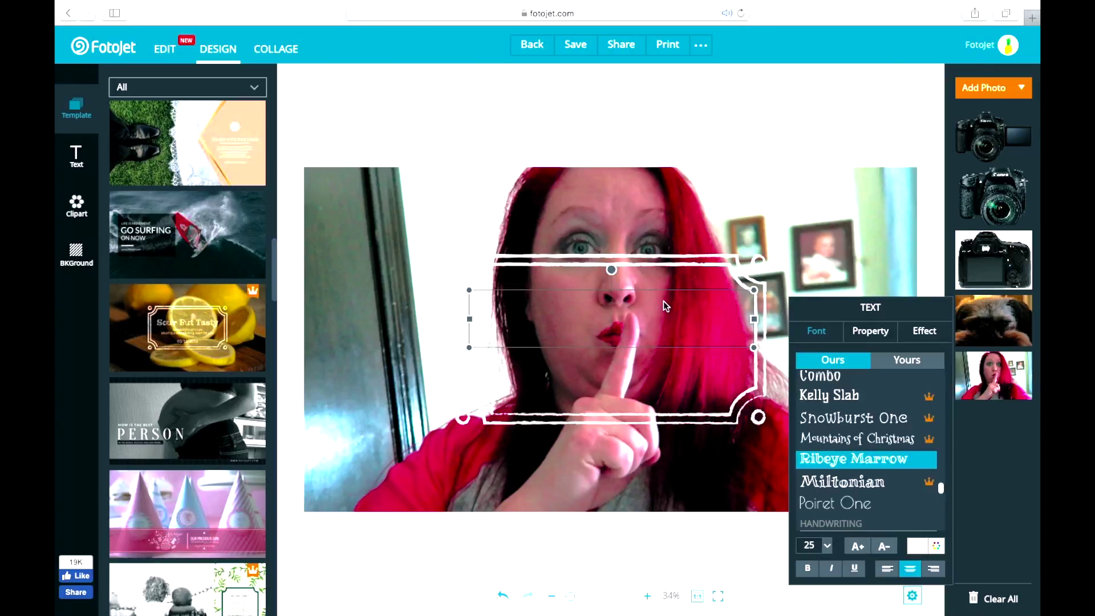
pyautogui.click(828, 547)
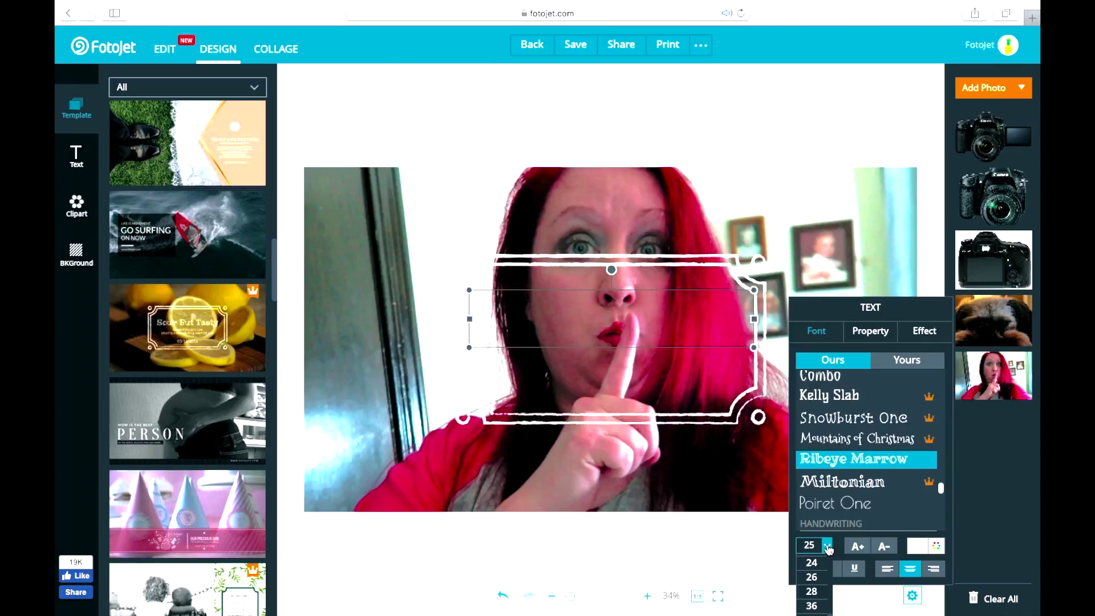
pyautogui.click(815, 605)
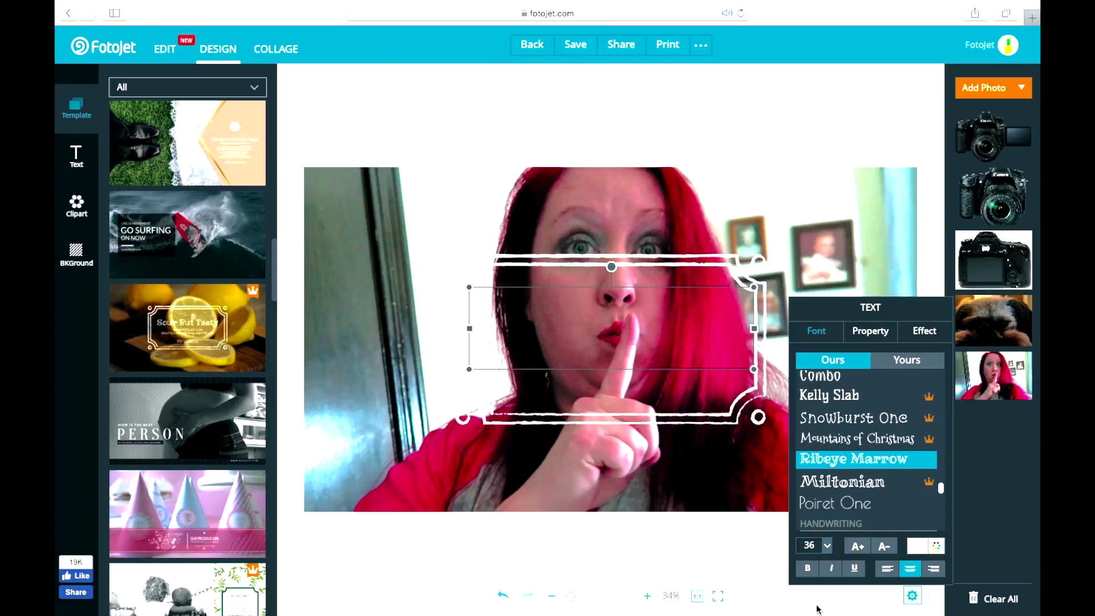
pyautogui.click(534, 349)
pyautogui.click(535, 310)
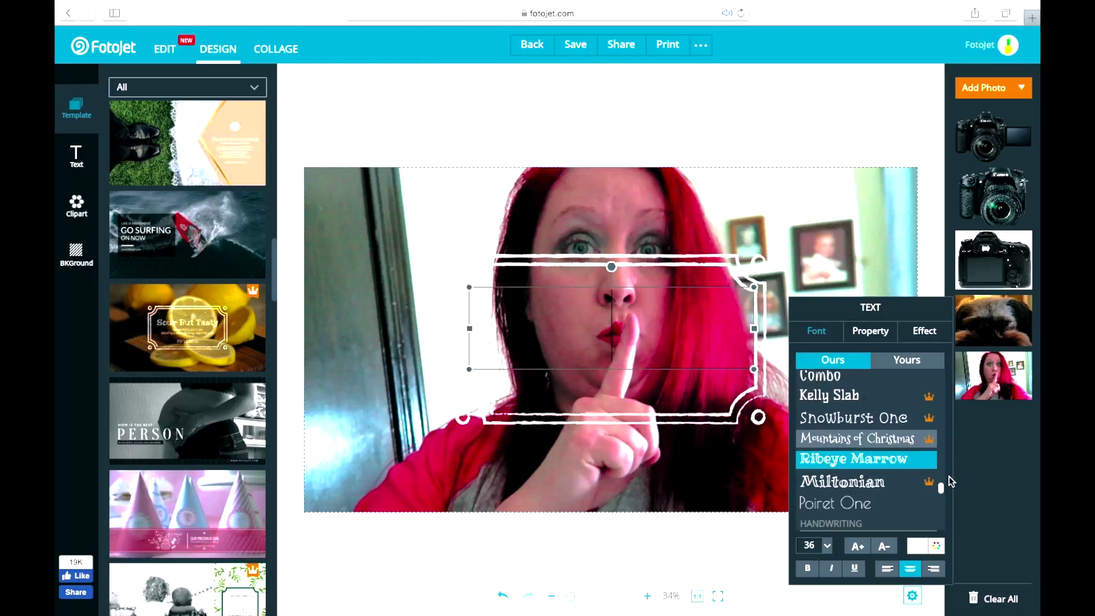
pyautogui.moveTo(942, 488); pyautogui.dragTo(942, 475)
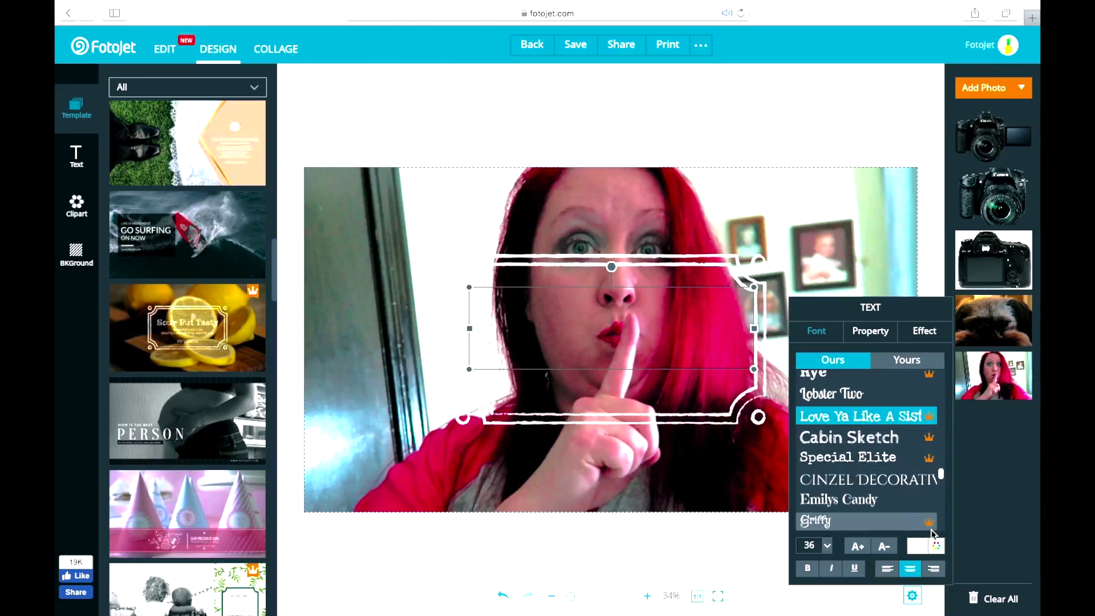
# - Set the title text colour to the custom light purple B6B4FE
pyautogui.click(920, 548)
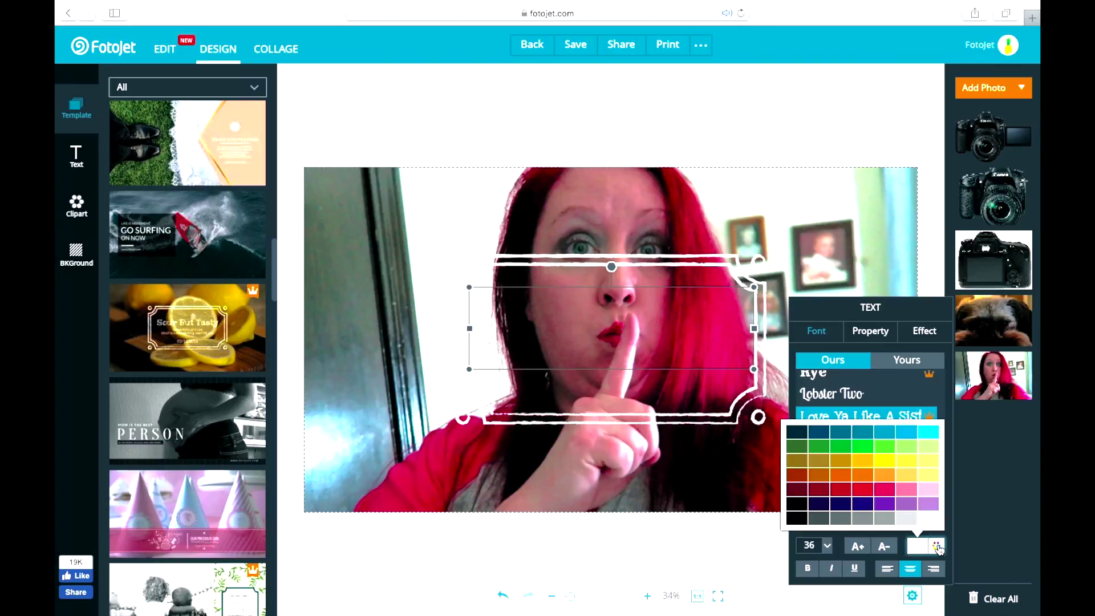
pyautogui.click(937, 547)
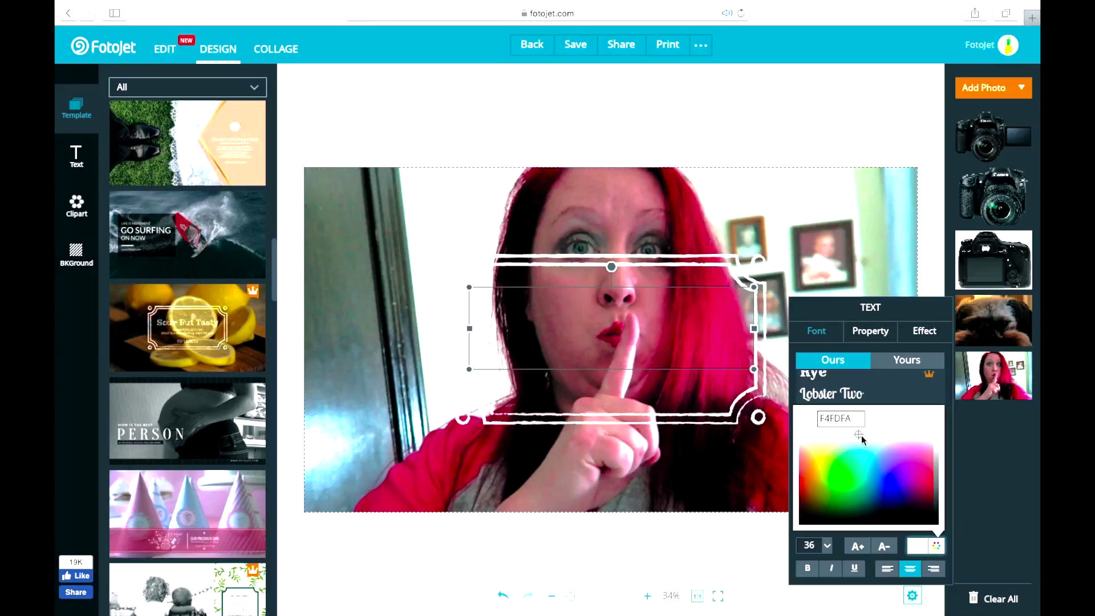
pyautogui.moveTo(884, 439)
pyautogui.mouseDown()
pyautogui.moveTo(899, 457)
pyautogui.moveTo(874, 474)
pyautogui.moveTo(925, 464)
pyautogui.moveTo(892, 443)
pyautogui.moveTo(873, 466)
pyautogui.moveTo(889, 450)
pyautogui.mouseUp()
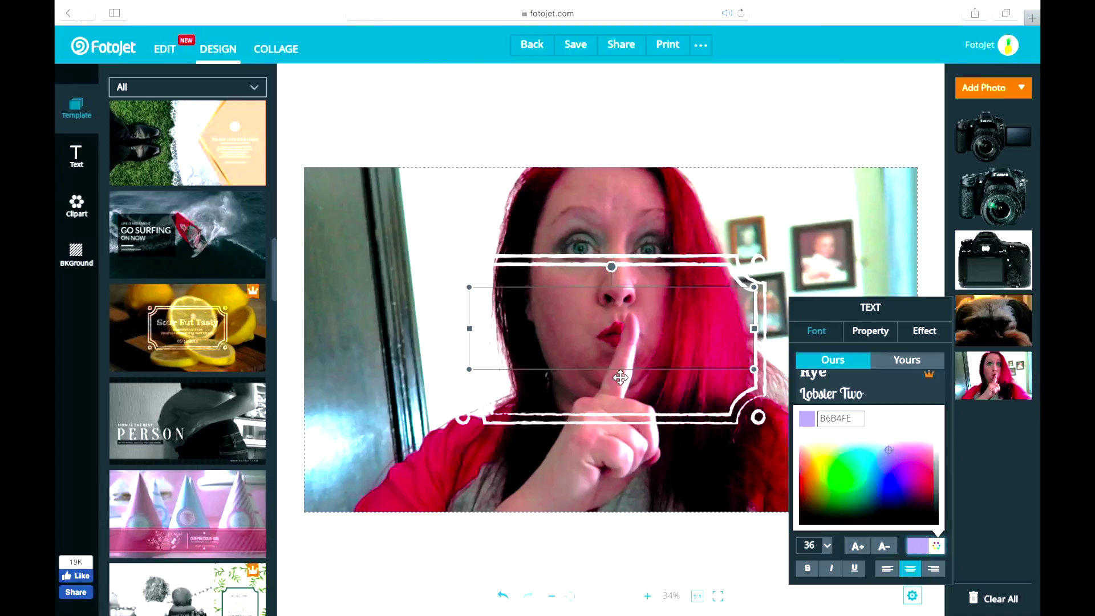
pyautogui.click(888, 447)
pyautogui.click(889, 449)
# - Enter the channel name as the title in the empty text box, with mixed-case lettering instead of all capitals
pyautogui.click(616, 319)
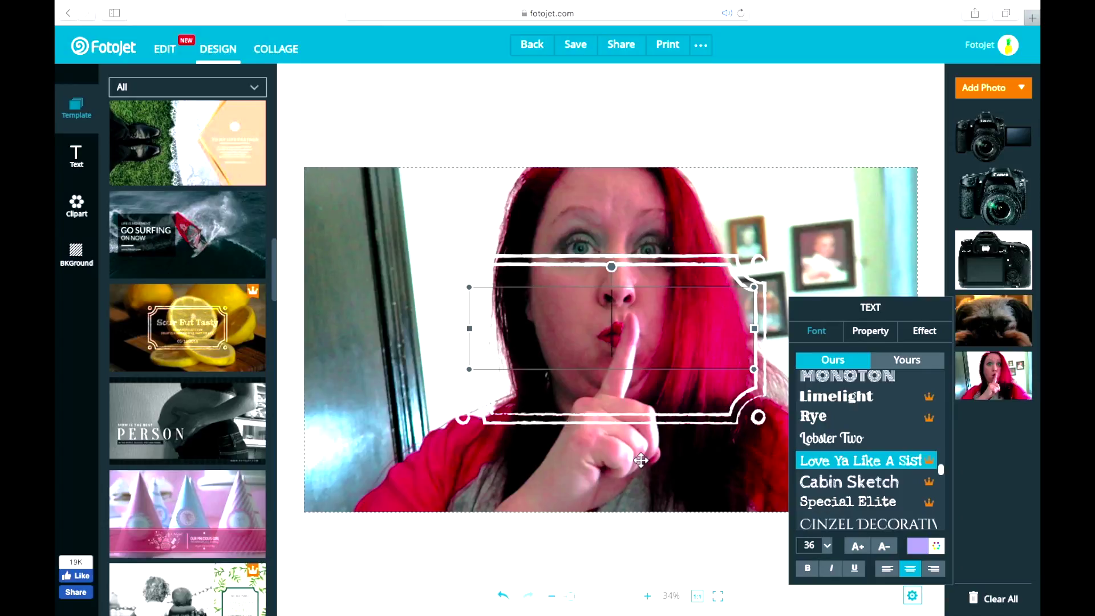
pyautogui.write('ASH')
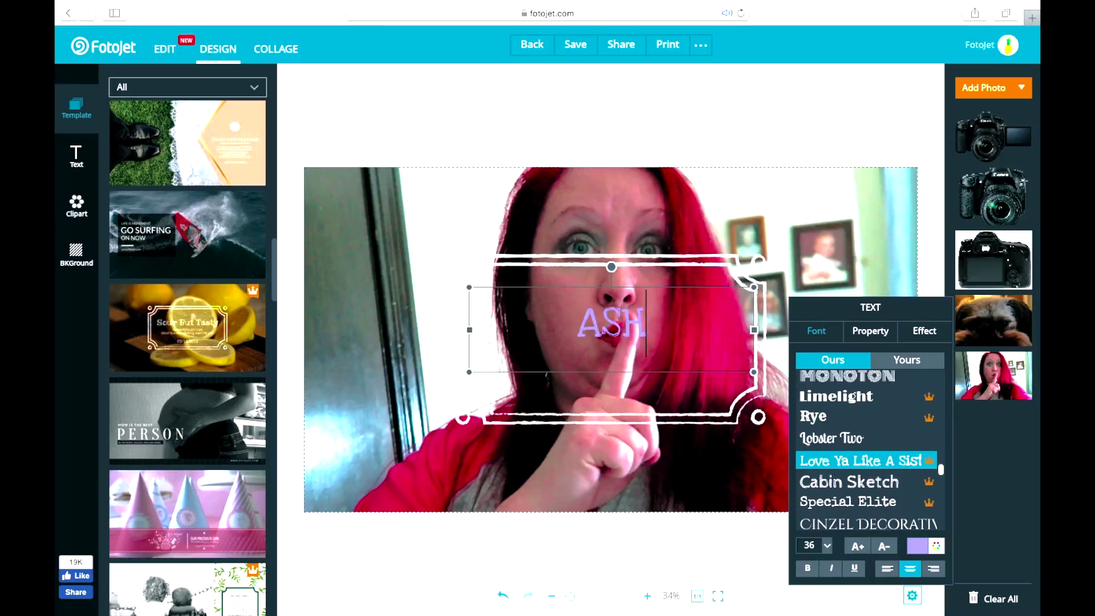
pyautogui.write('LE')
pyautogui.press('BackSpace')
pyautogui.press('BackSpace')
pyautogui.press('BackSpace')
pyautogui.press('BackSpace')
pyautogui.press('BackSpace')
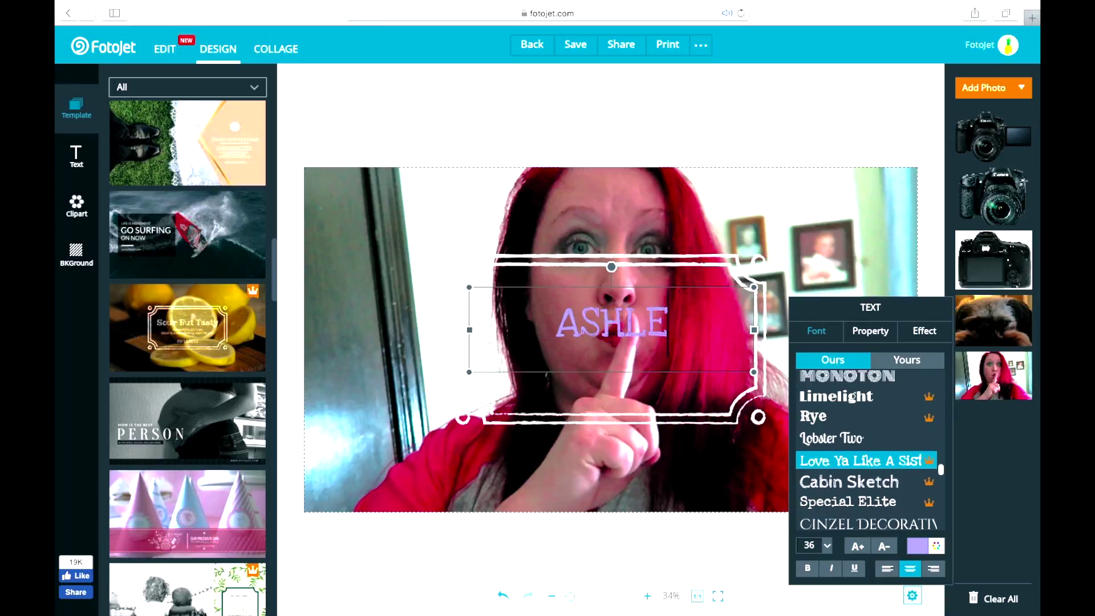
pyautogui.write('shley')
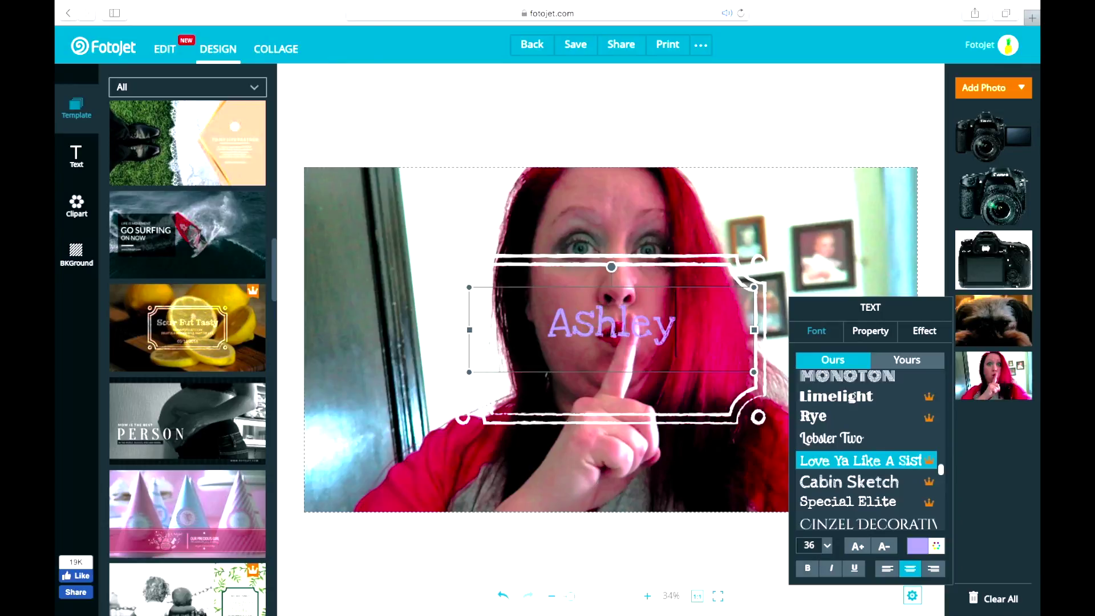
pyautogui.write('Tv')
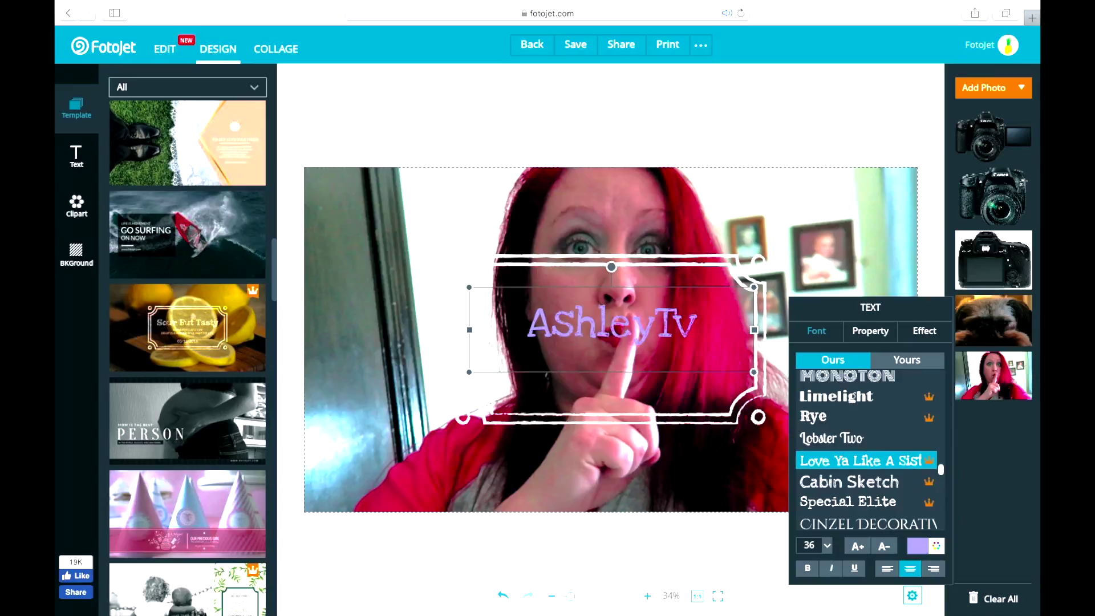
pyautogui.write('4')
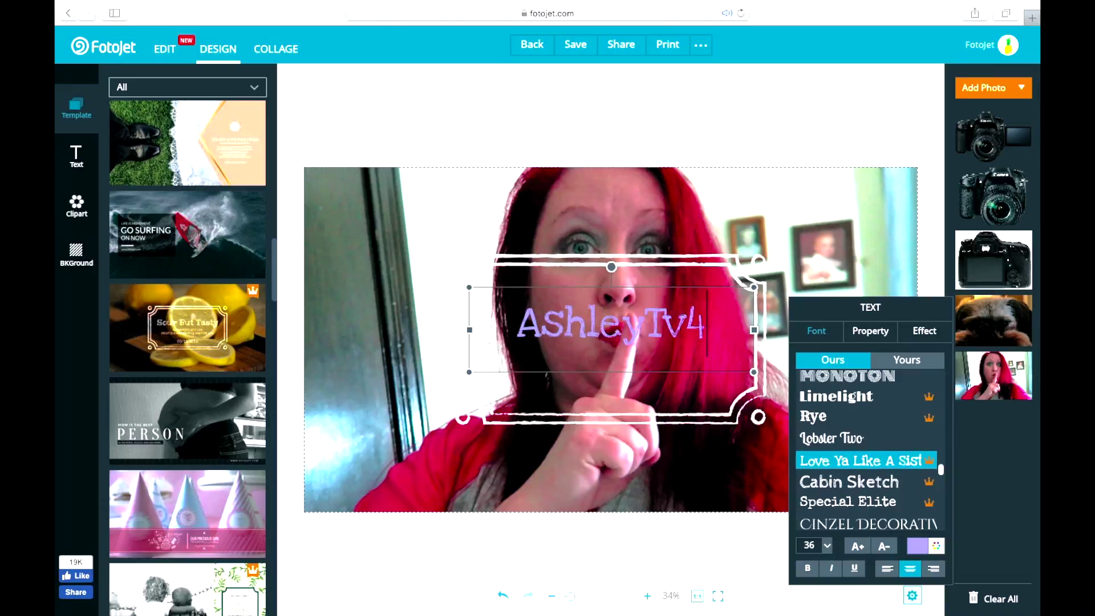
pyautogui.write('Me')
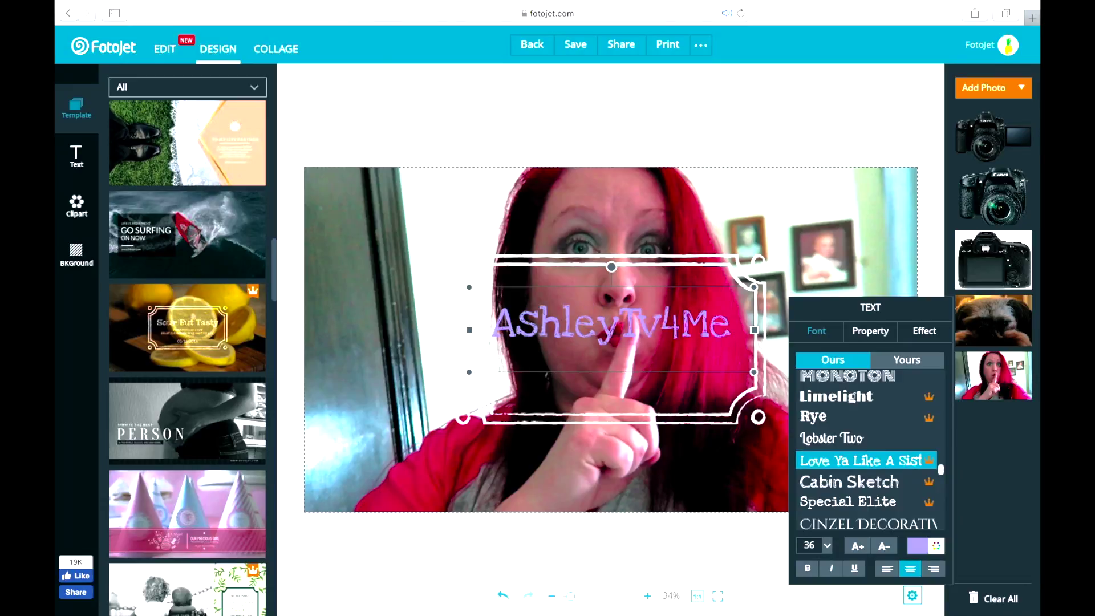
# - Delete the ornate white frame surrounding the title from the channel art
pyautogui.click(660, 394)
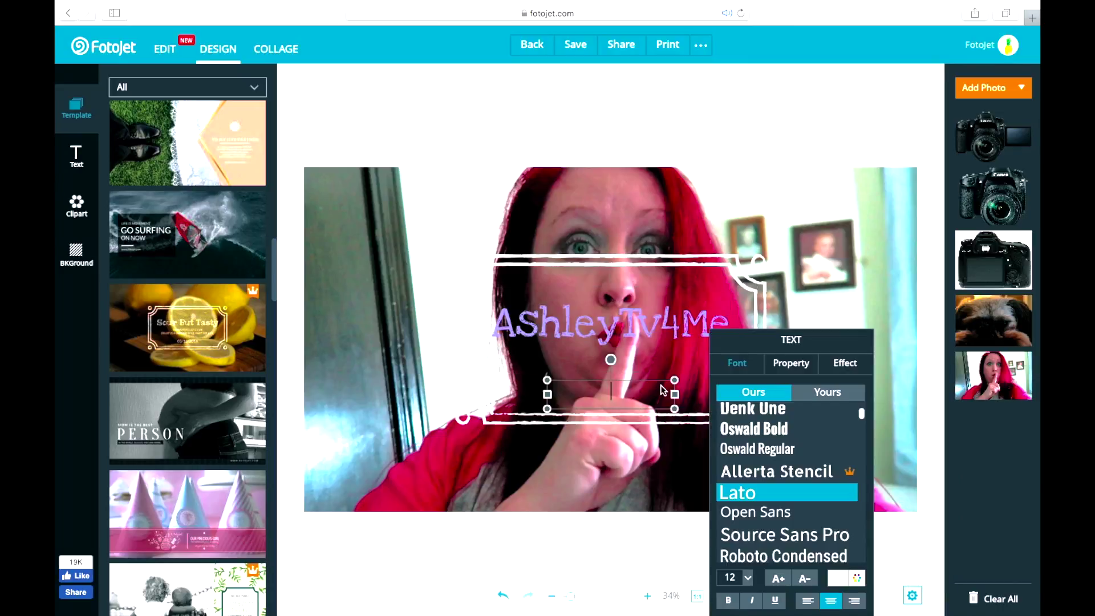
pyautogui.click(634, 318)
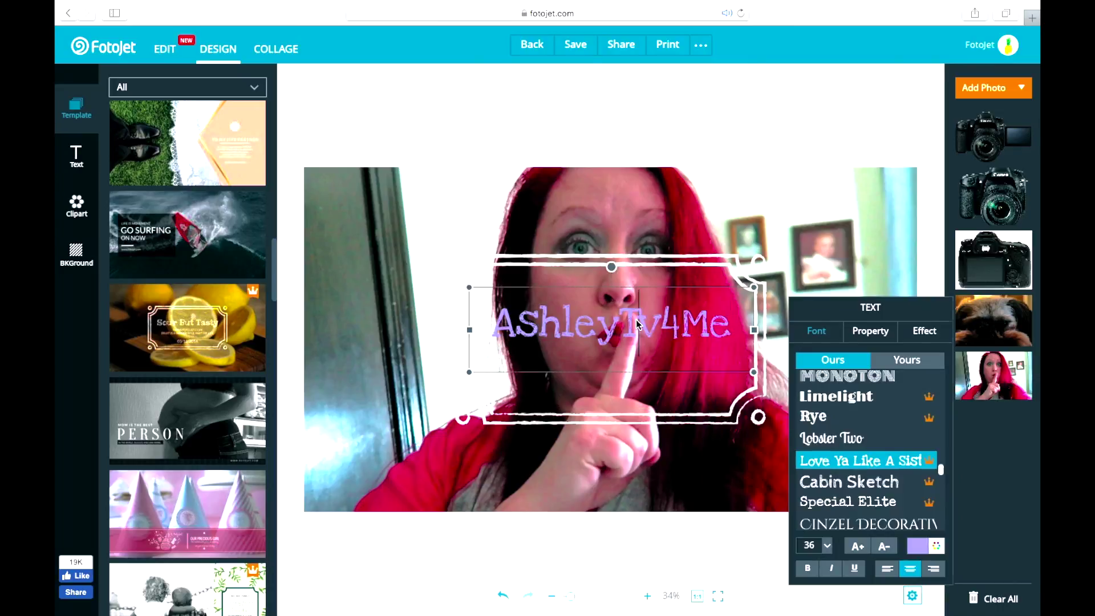
pyautogui.click(693, 260)
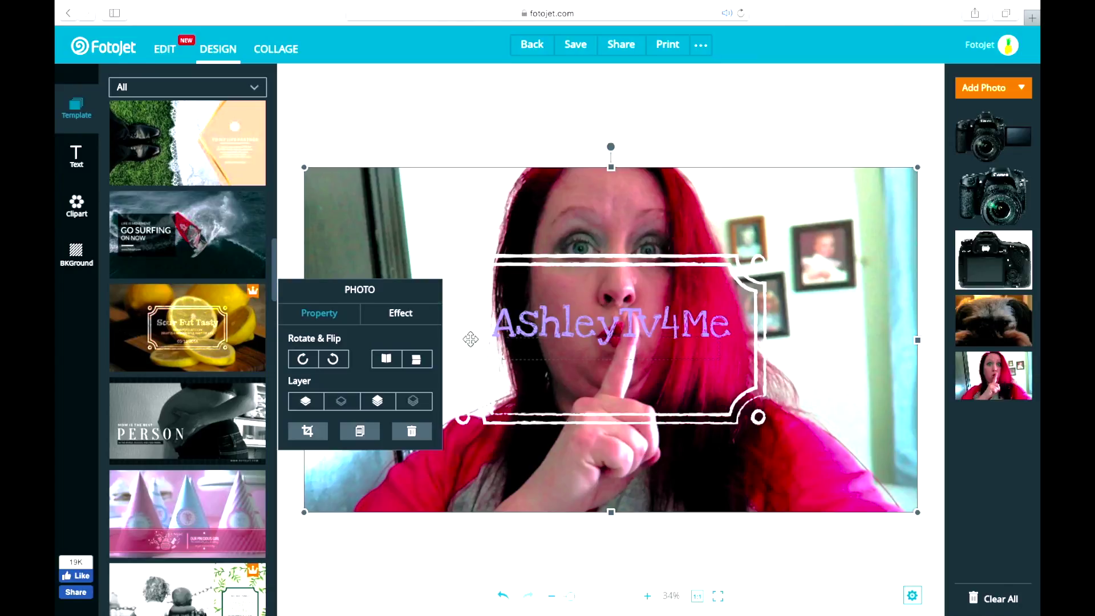
pyautogui.click(314, 137)
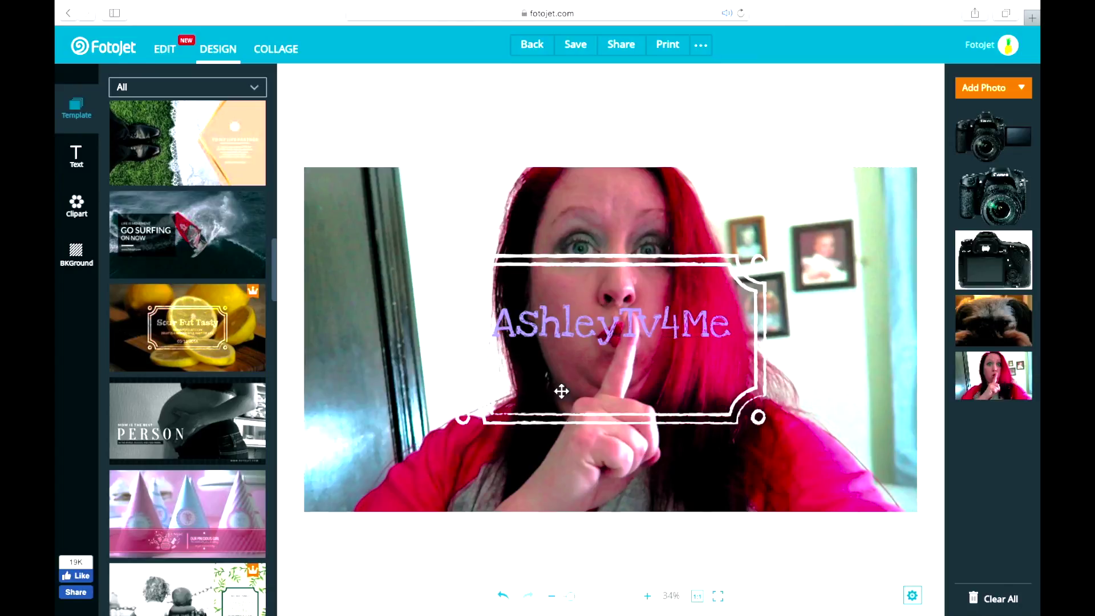
pyautogui.click(601, 264)
pyautogui.press('Delete')
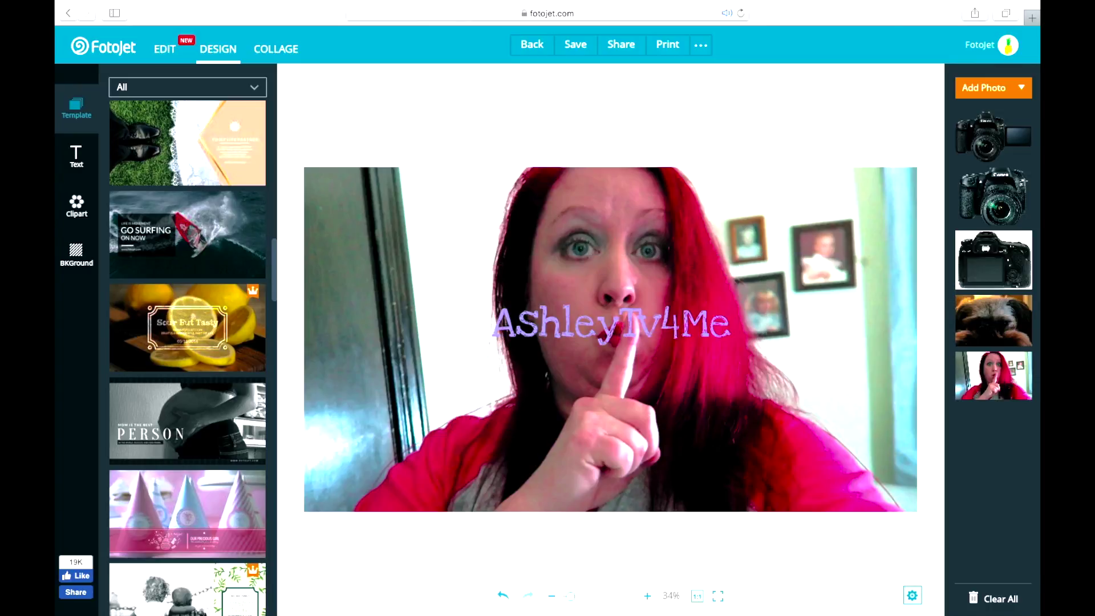
# - Enlarge the title to size 48 on a single line and reposition it slightly lower, centred on the photo
pyautogui.click(636, 323)
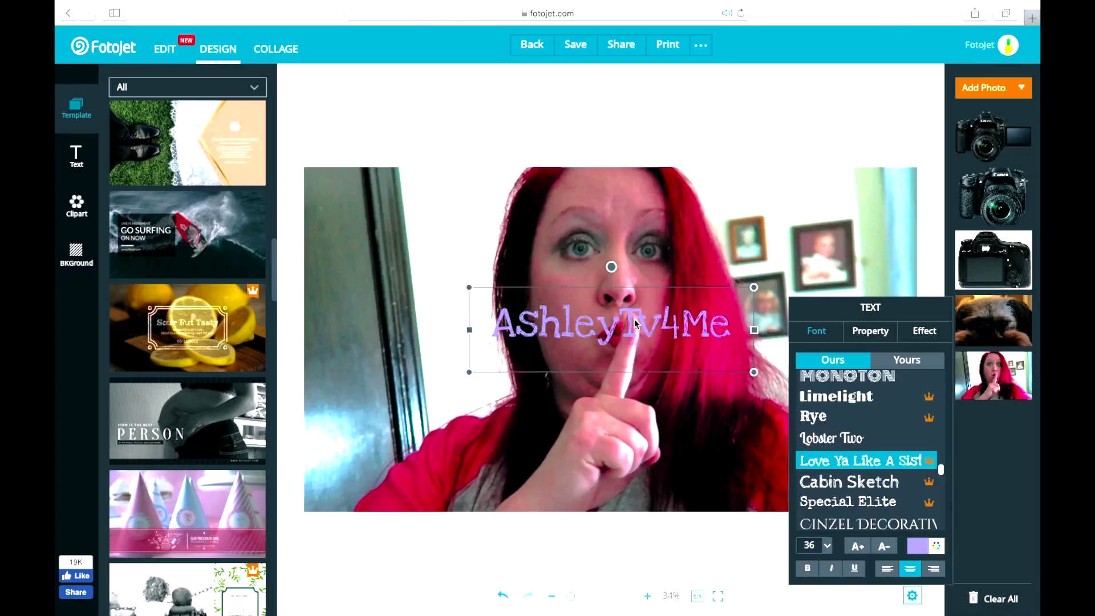
pyautogui.click(825, 546)
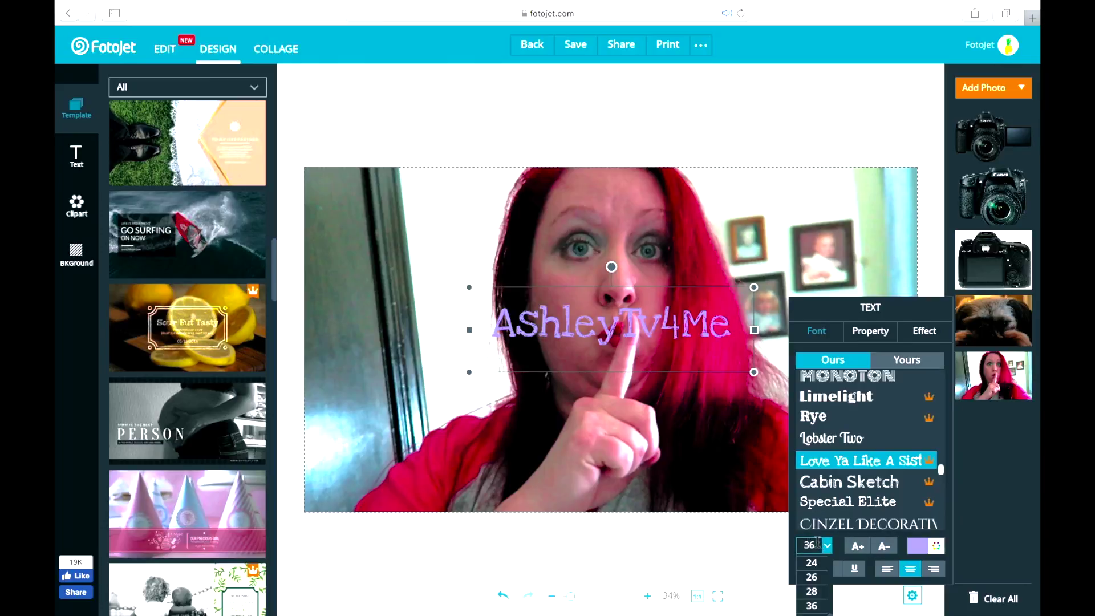
pyautogui.scroll(-1, 813, 593)
pyautogui.click(813, 606)
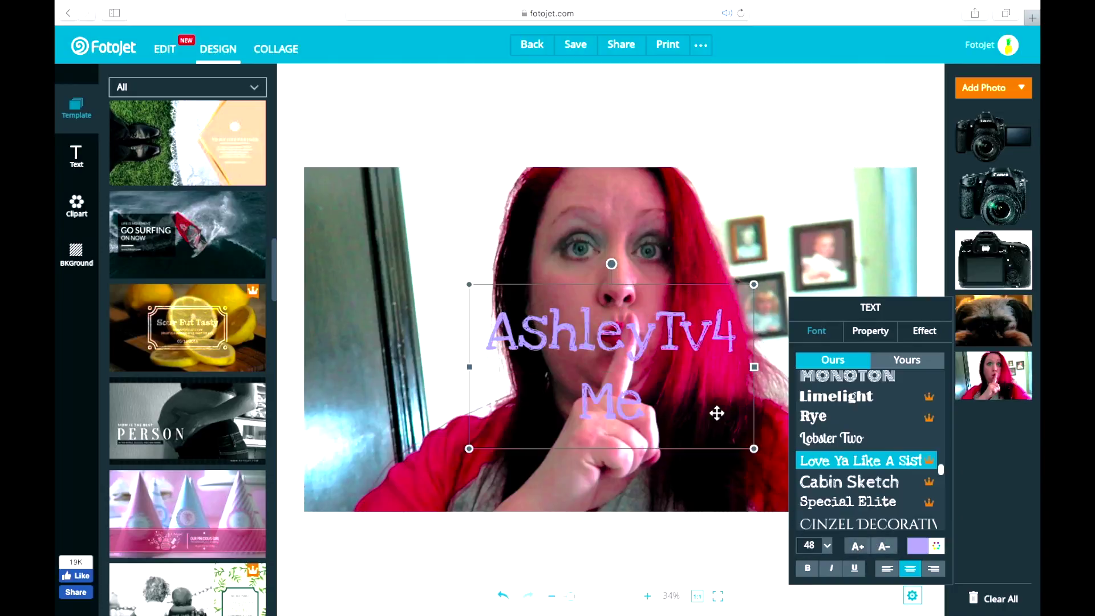
pyautogui.moveTo(756, 366); pyautogui.dragTo(820, 366)
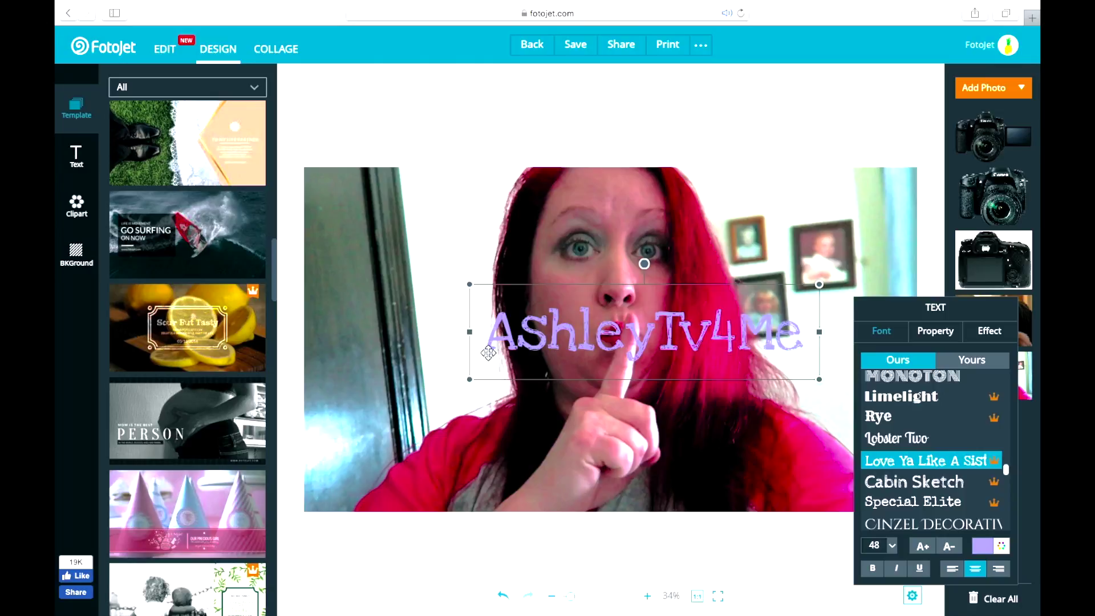
pyautogui.moveTo(642, 330); pyautogui.dragTo(619, 348)
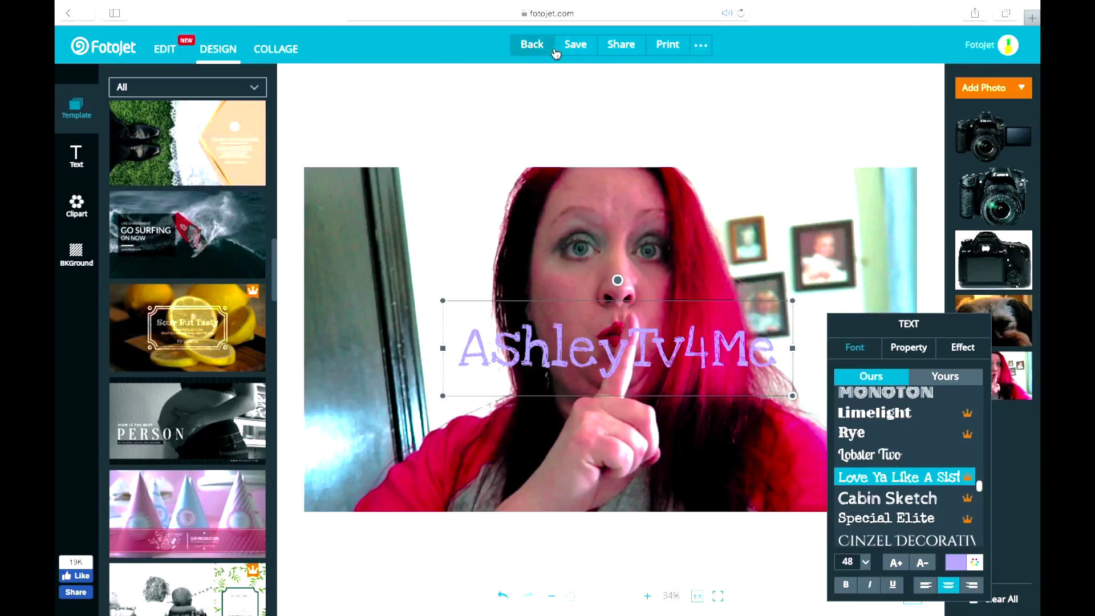
# - Export the channel art as a high-quality JPG and save the image to the Desktop as Unknown
pyautogui.click(574, 45)
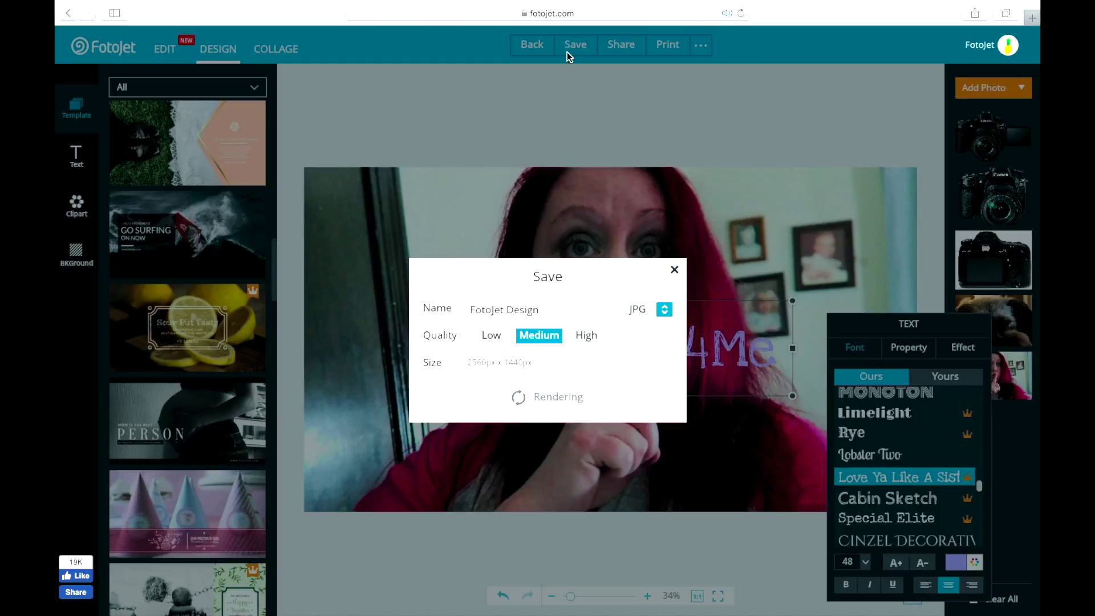
pyautogui.click(588, 336)
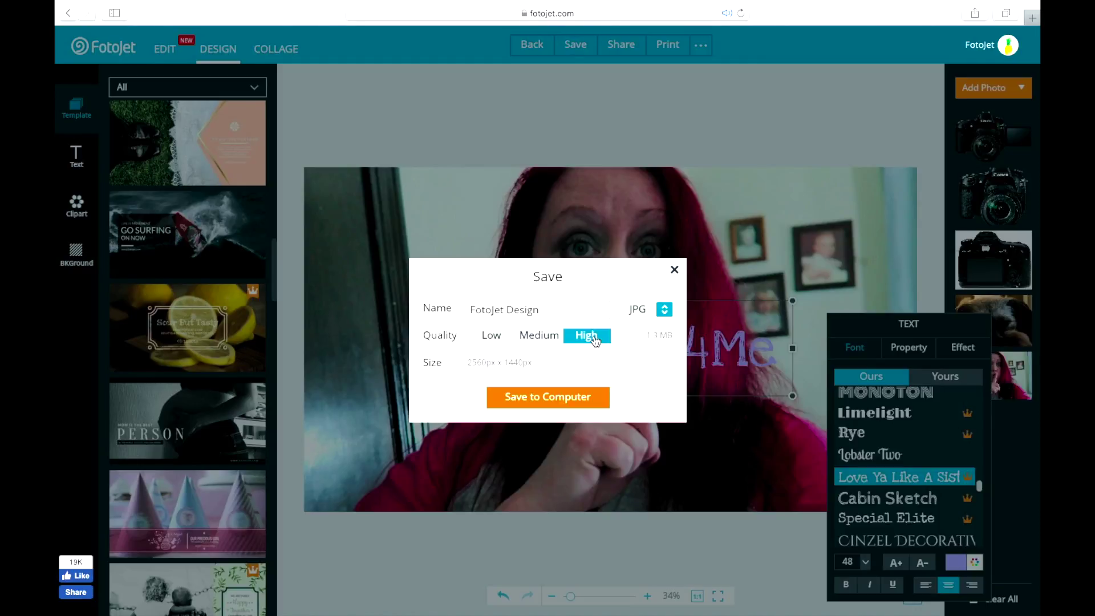
pyautogui.click(541, 397)
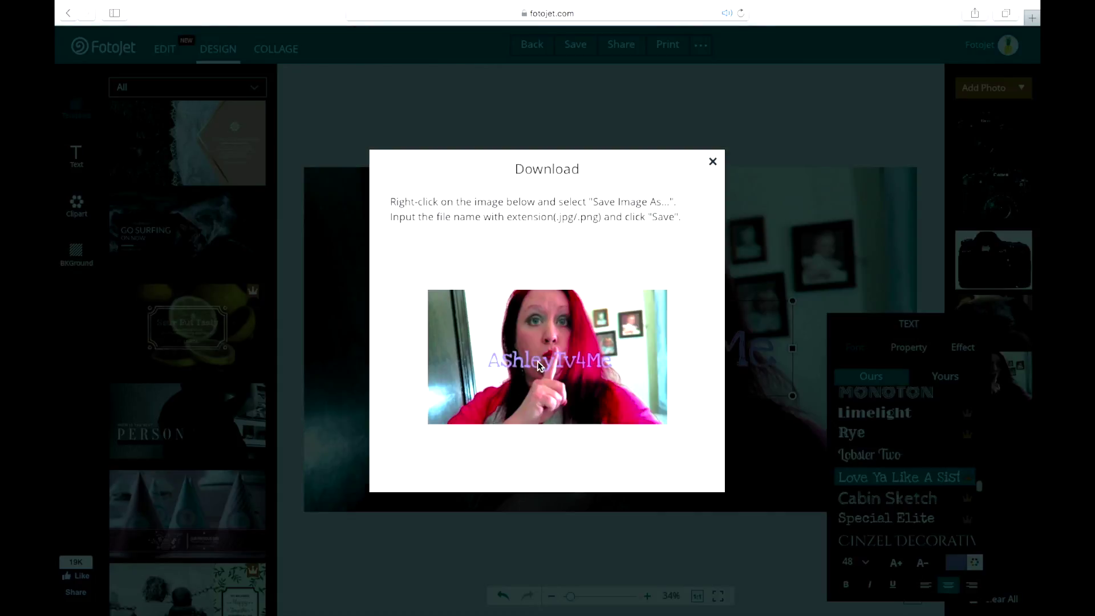
pyautogui.rightClick(539, 365)
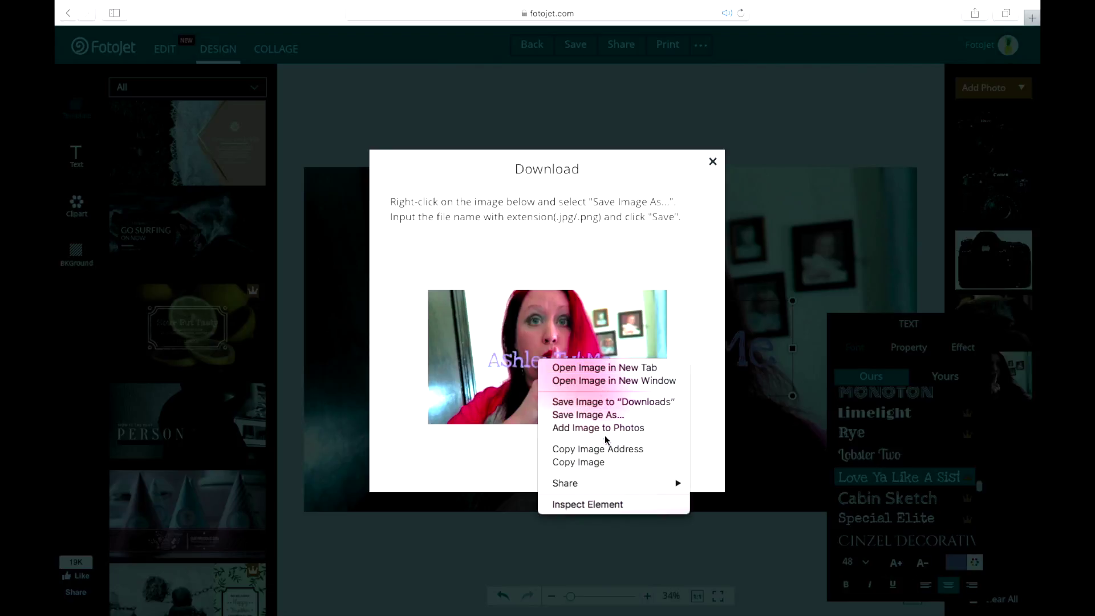
pyautogui.click(611, 416)
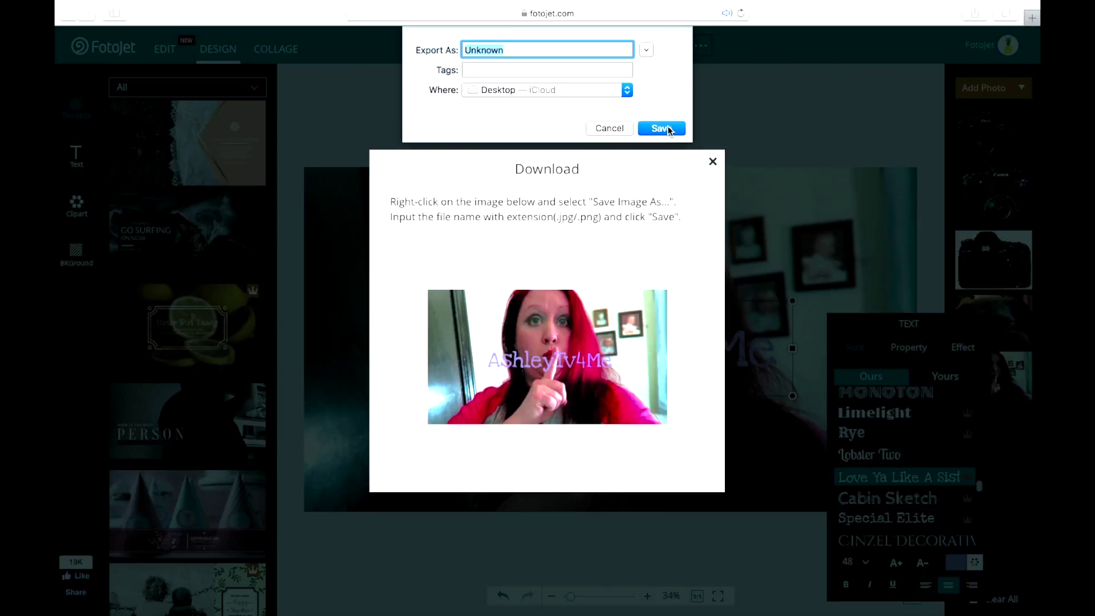
pyautogui.click(662, 128)
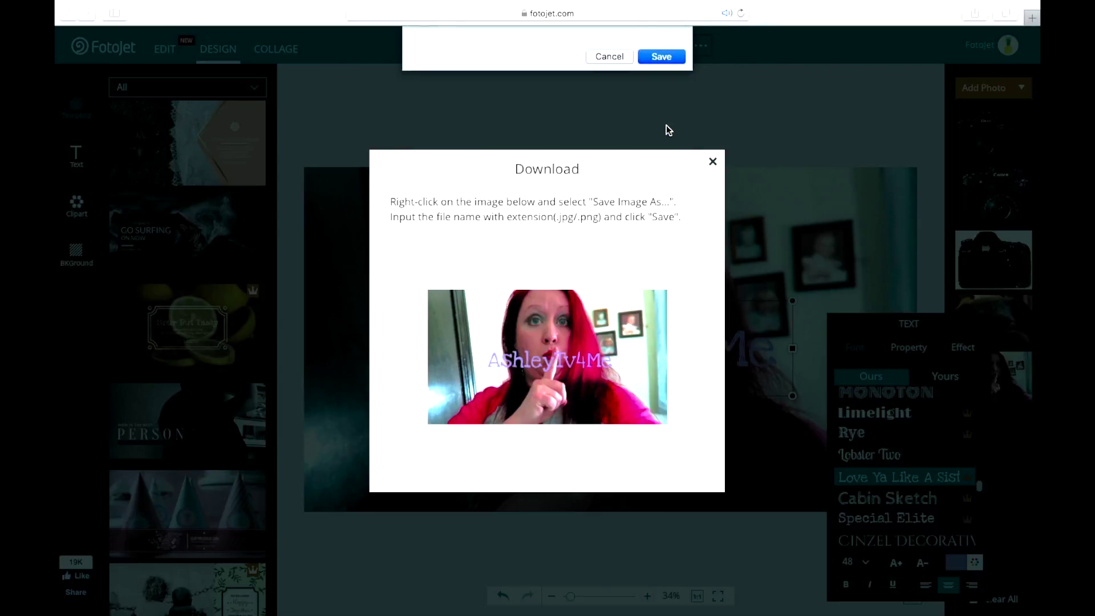
pyautogui.click(713, 164)
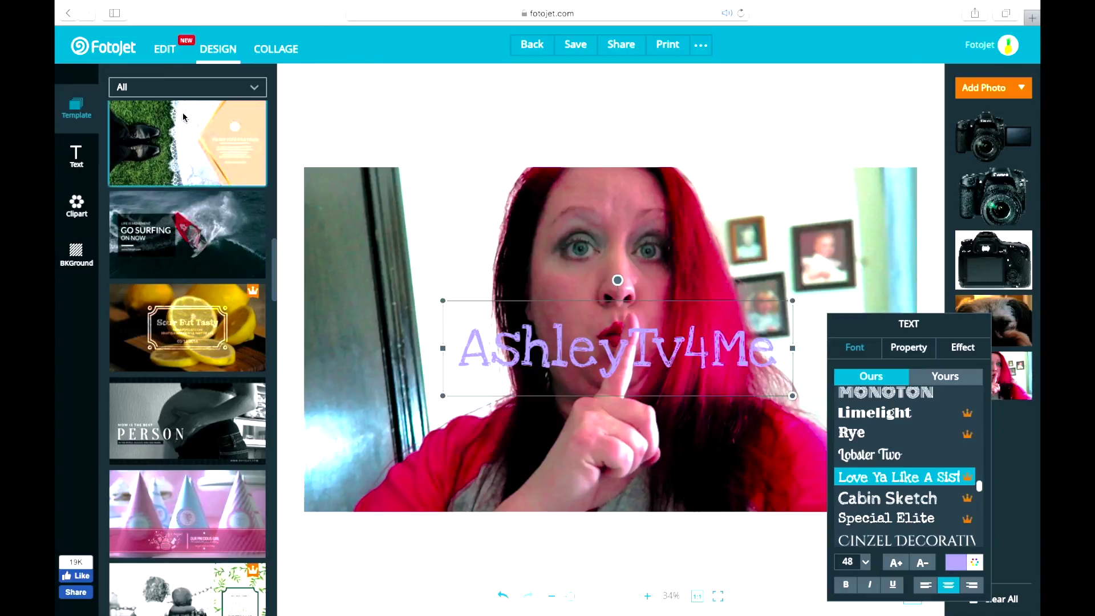
# - View the saved Unknown image in Preview, close it, and return to the full-screen FotoJet window in Safari
pyautogui.moveTo(96, 5)
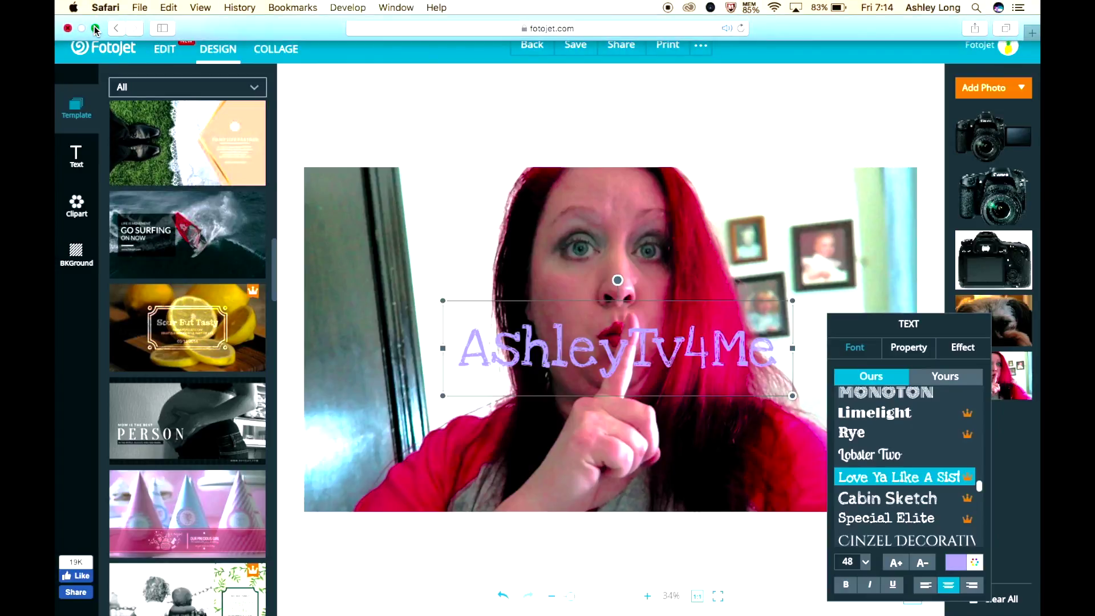
pyautogui.click(95, 29)
pyautogui.click(118, 29)
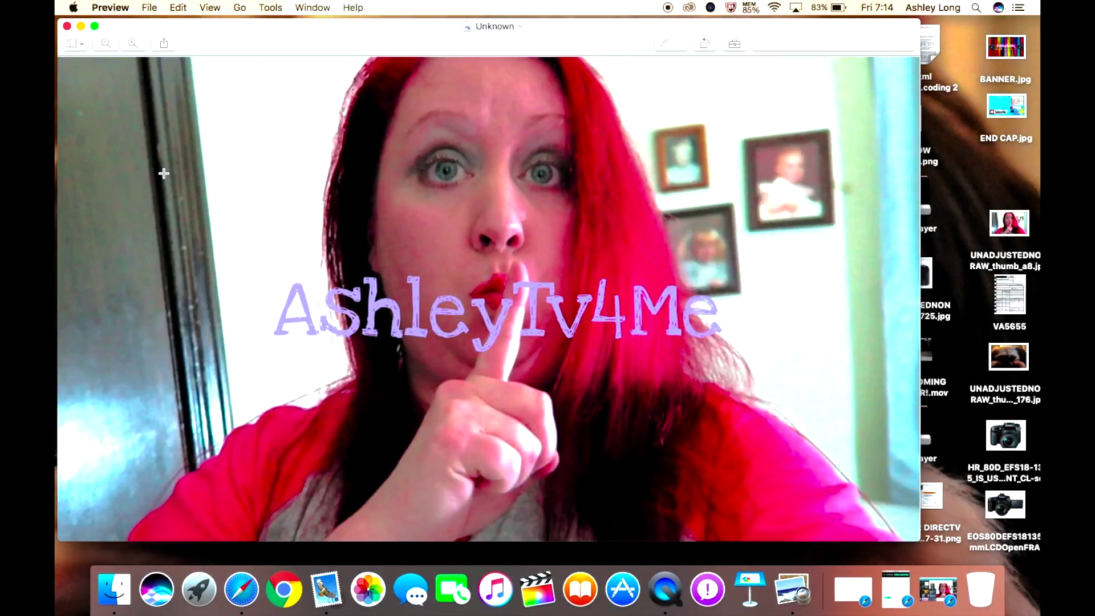
pyautogui.click(67, 26)
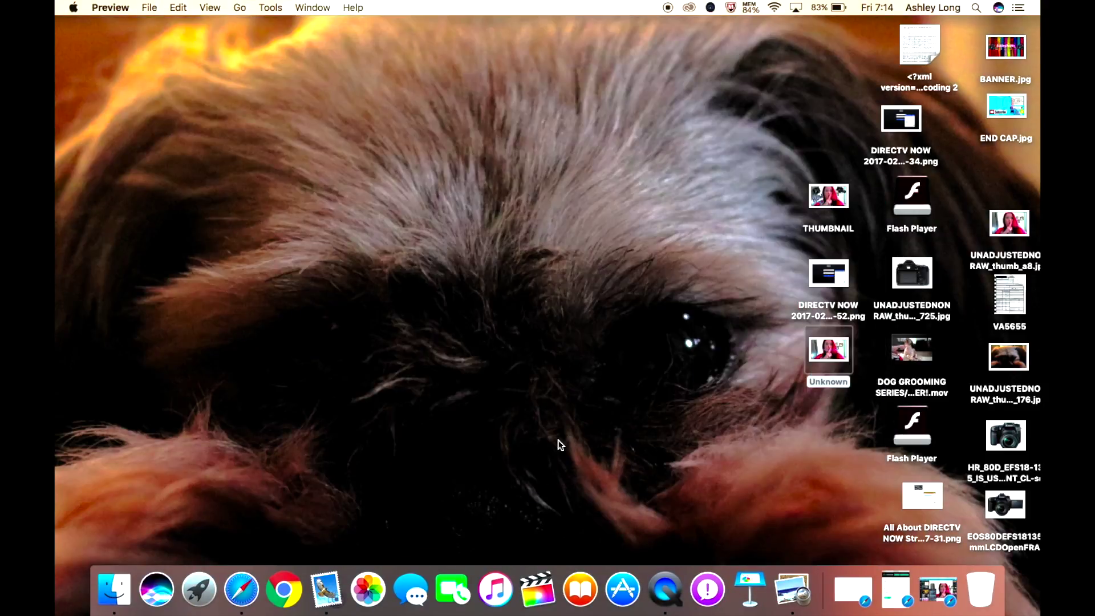
pyautogui.click(939, 597)
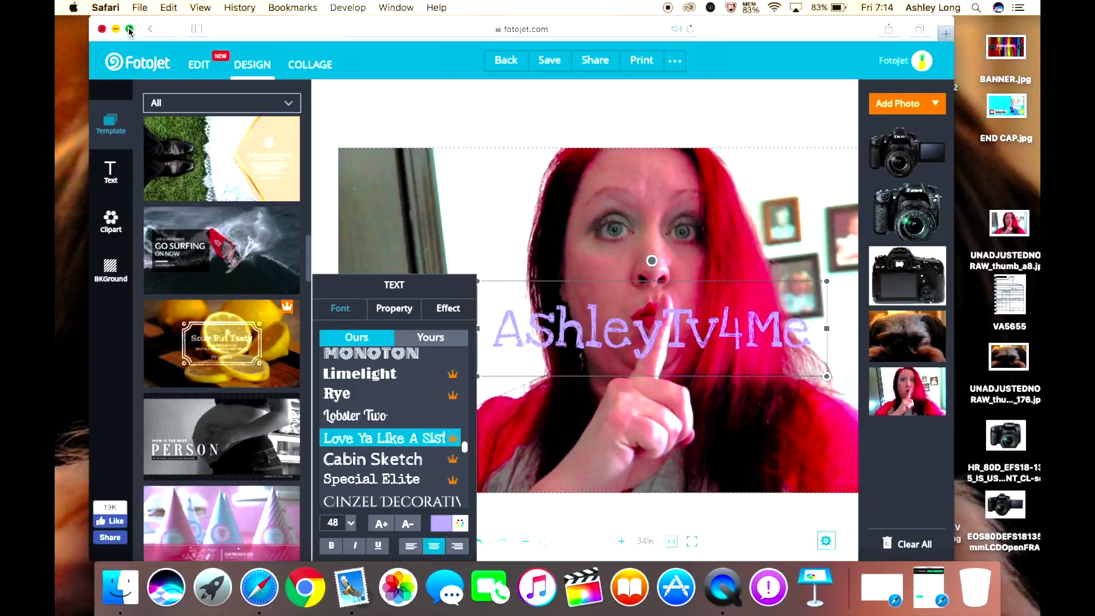
pyautogui.click(129, 29)
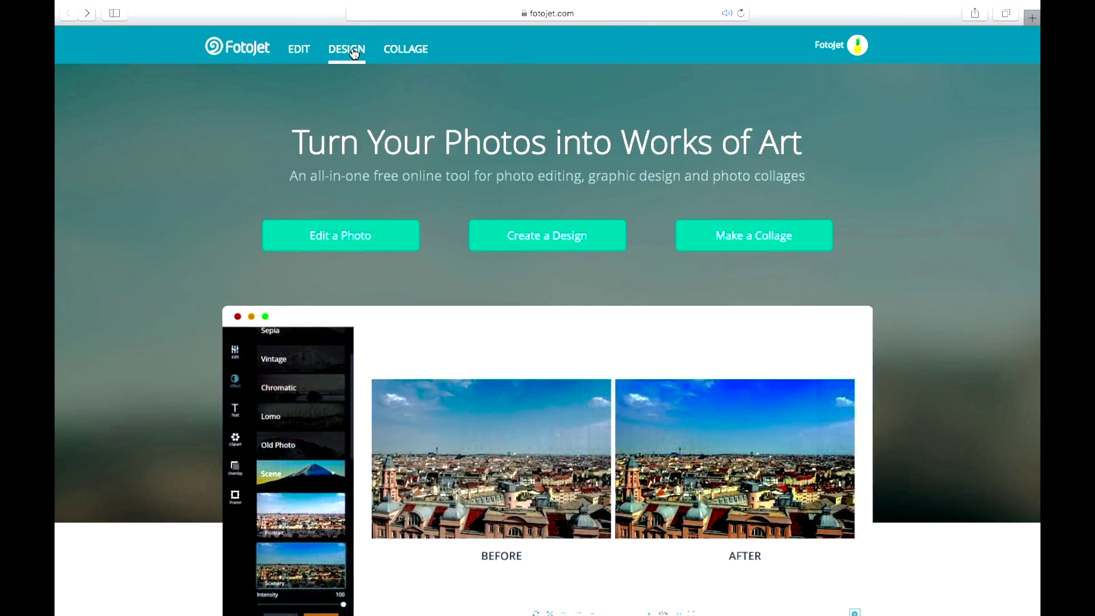
# - Open the design type overview and look through the preset dimensions offered under Custom Size
pyautogui.click(354, 53)
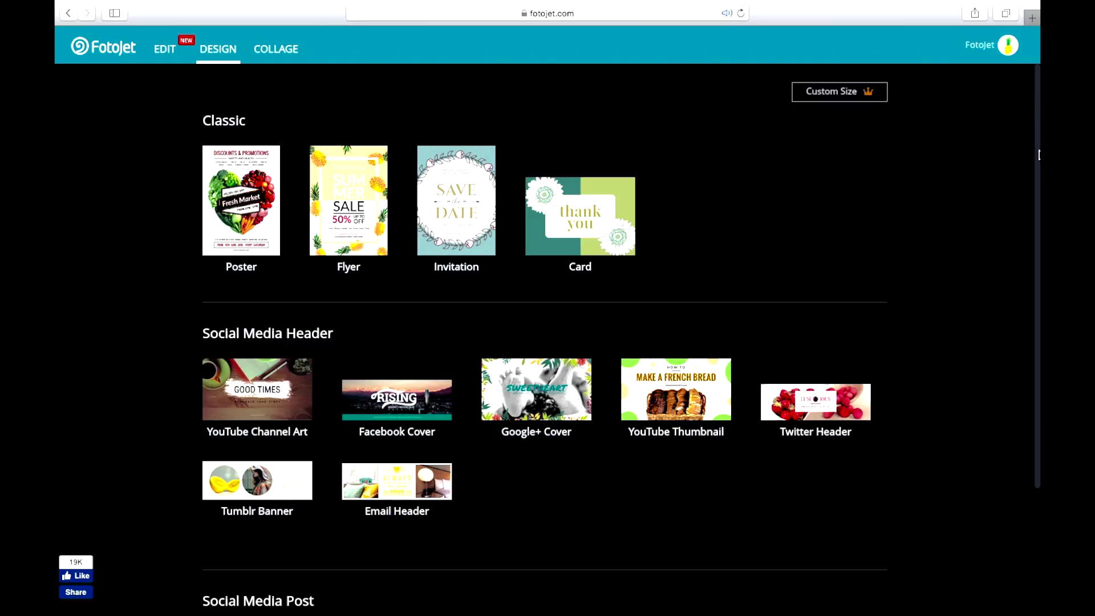
pyautogui.moveTo(1037, 199)
pyautogui.mouseDown()
pyautogui.moveTo(1039, 355)
pyautogui.moveTo(1030, 181)
pyautogui.mouseUp()
pyautogui.click(855, 92)
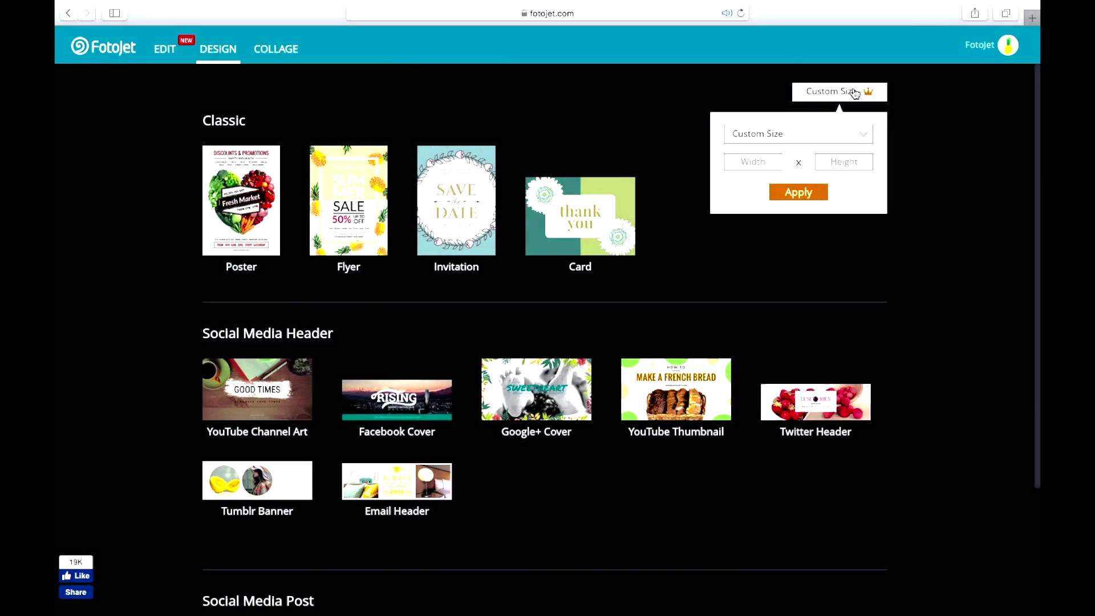
pyautogui.click(862, 146)
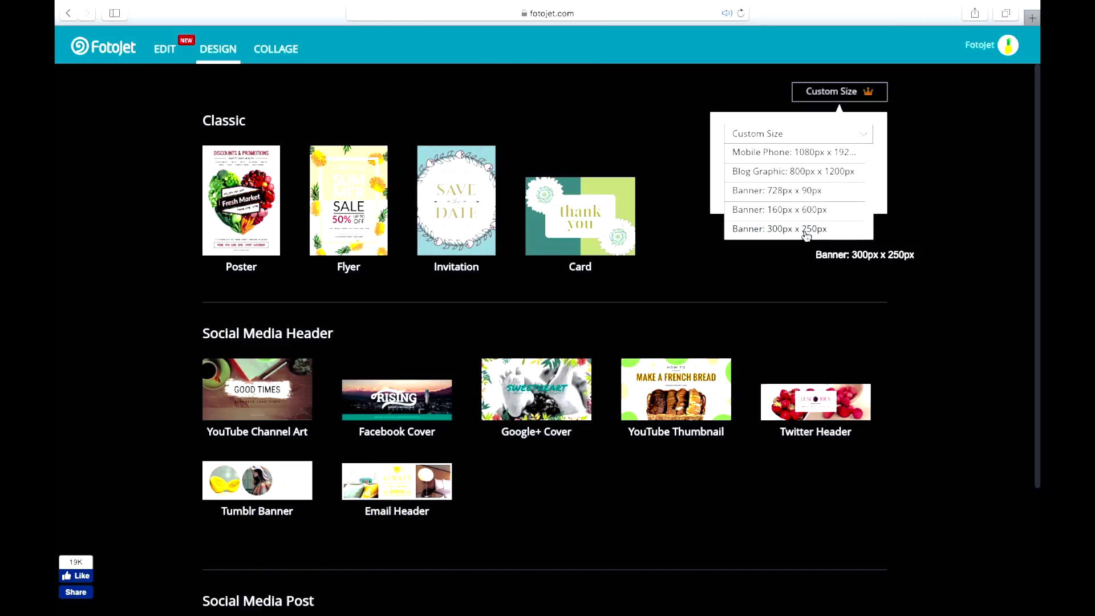
pyautogui.moveTo(869, 170); pyautogui.dragTo(869, 227)
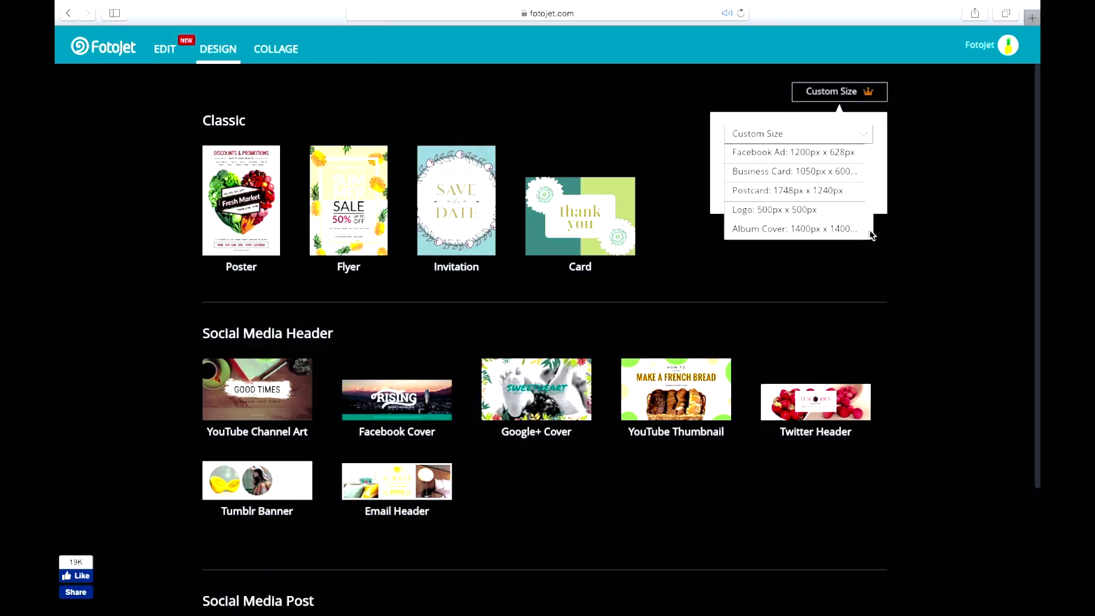
pyautogui.click(934, 271)
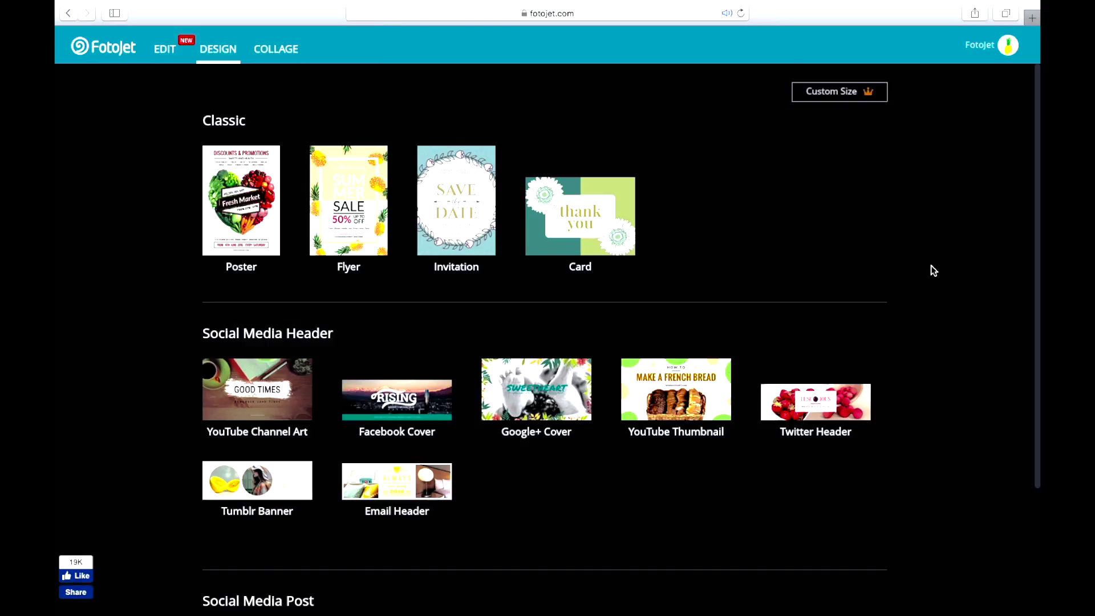
# - Close the Online Photo Editor browser tab and look through the Photo Editor features on the FotoJet home page
pyautogui.moveTo(772, 3)
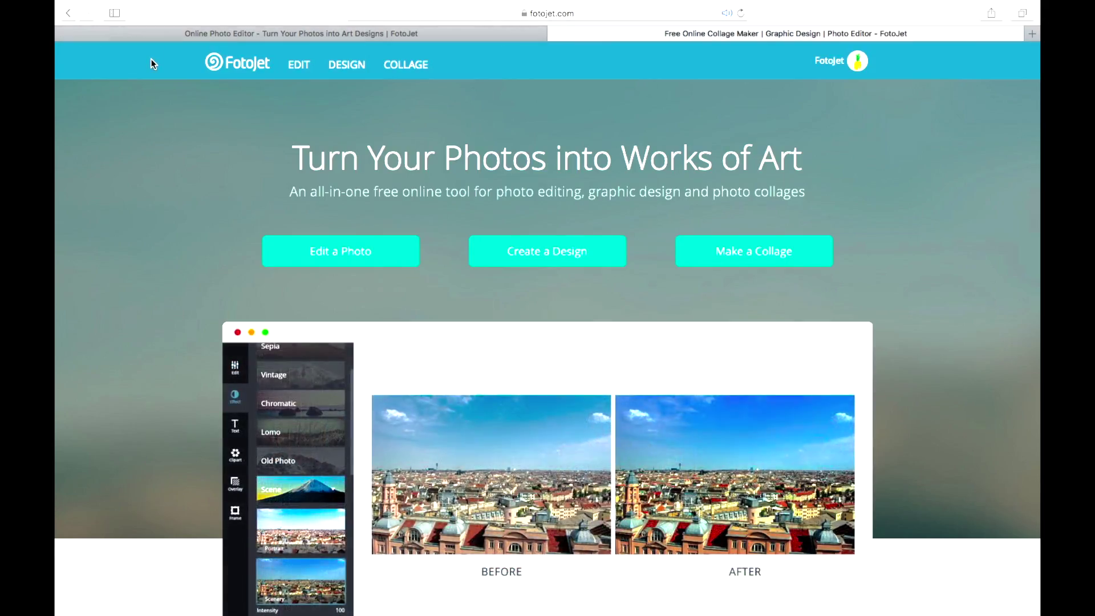
pyautogui.click(62, 35)
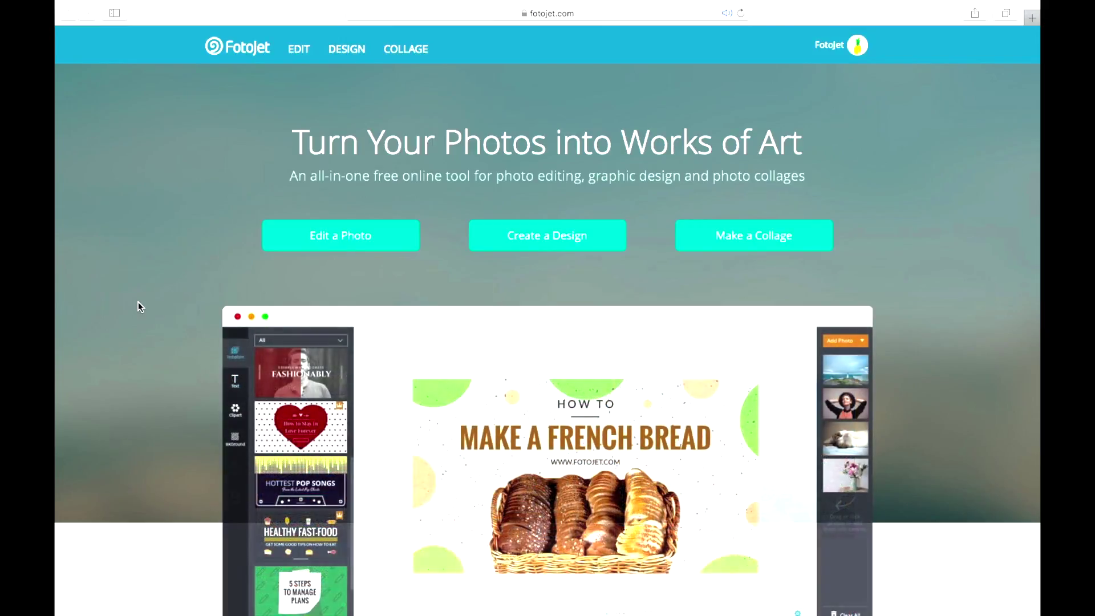
pyautogui.scroll(-5, 138, 302)
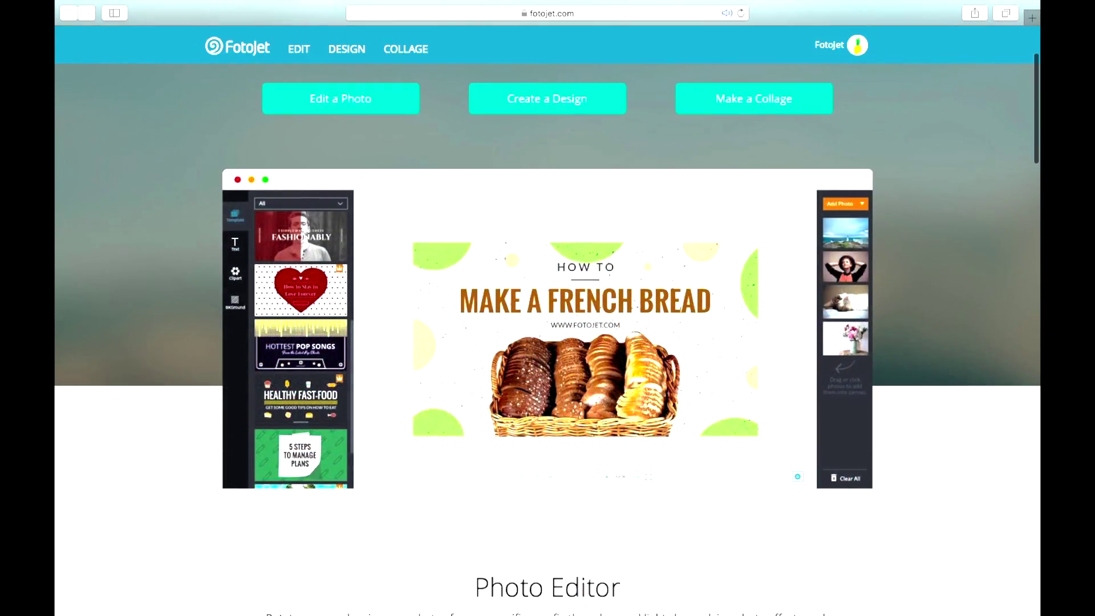
pyautogui.scroll(-10, 547, 337)
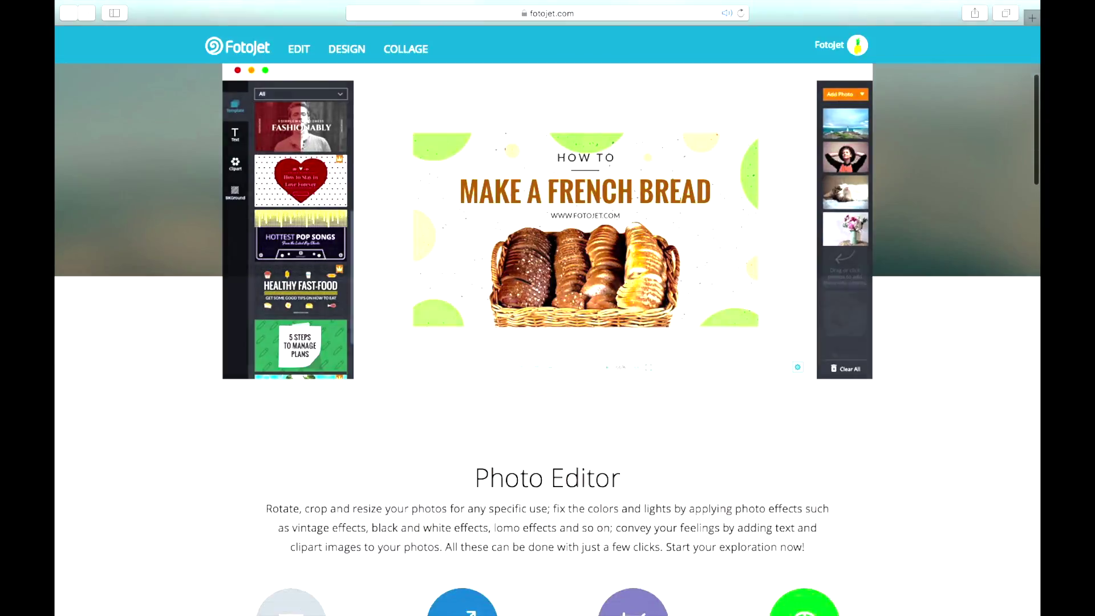
pyautogui.scroll(-5, 548, 337)
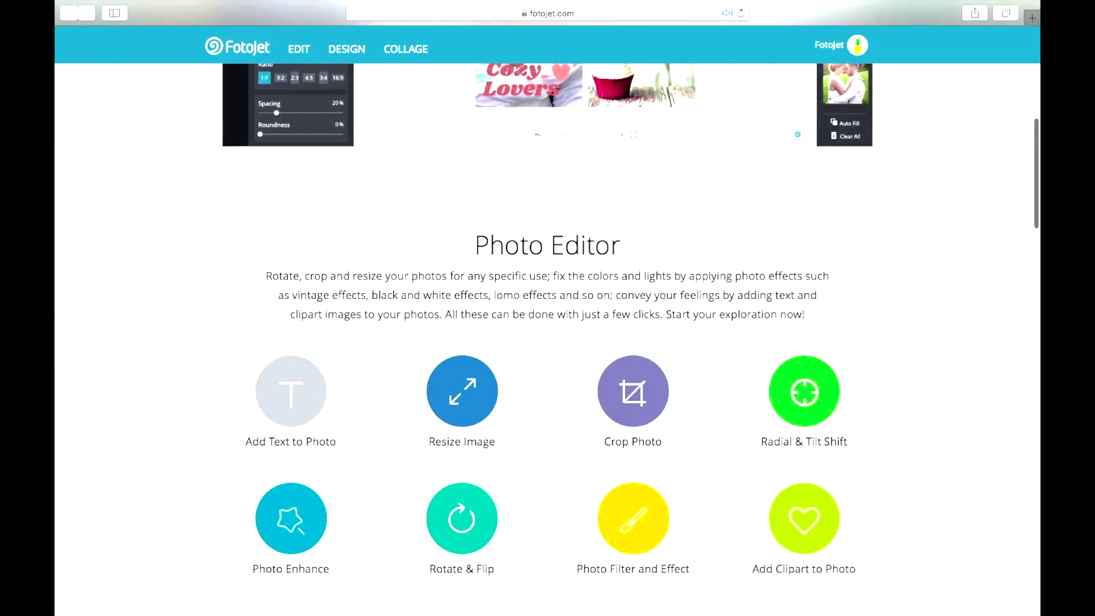